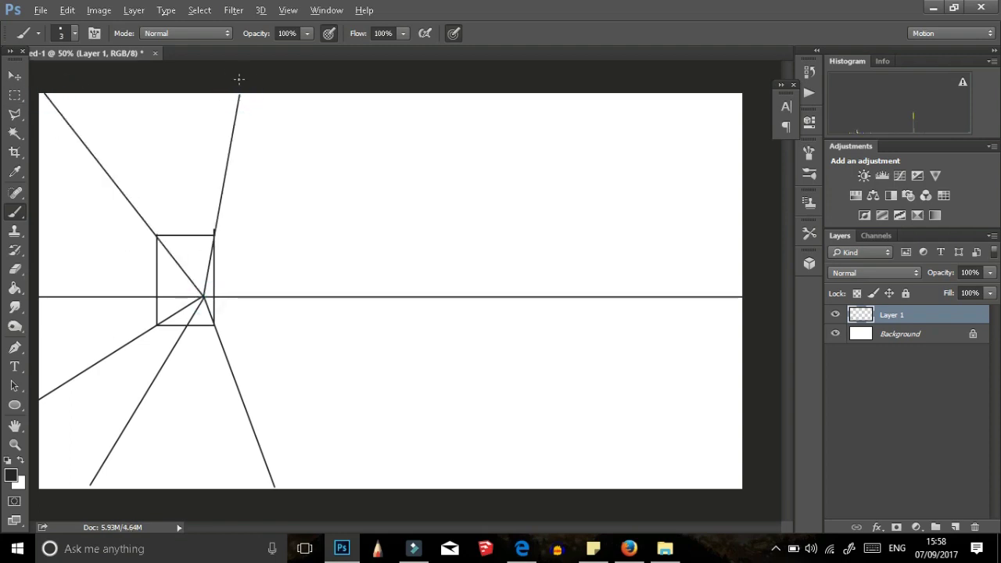
Undo the last couple of perspective strokes on the corridor sketch
key("ctrl+alt+z")
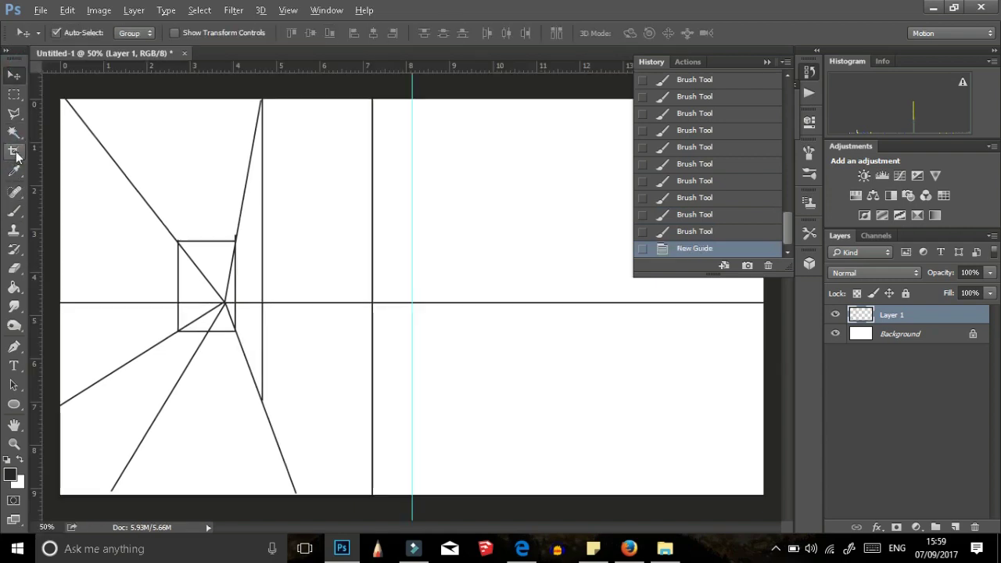
Crop the canvas narrower, to about 8.13 cm wide
left_click(14, 152)
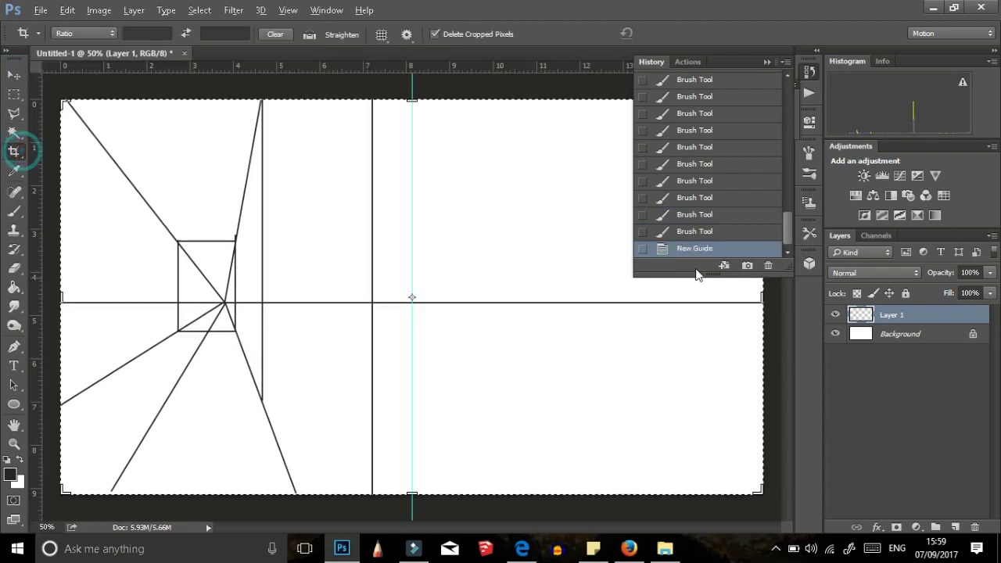
left_click_drag(767, 296, 589, 271)
left_click(682, 30)
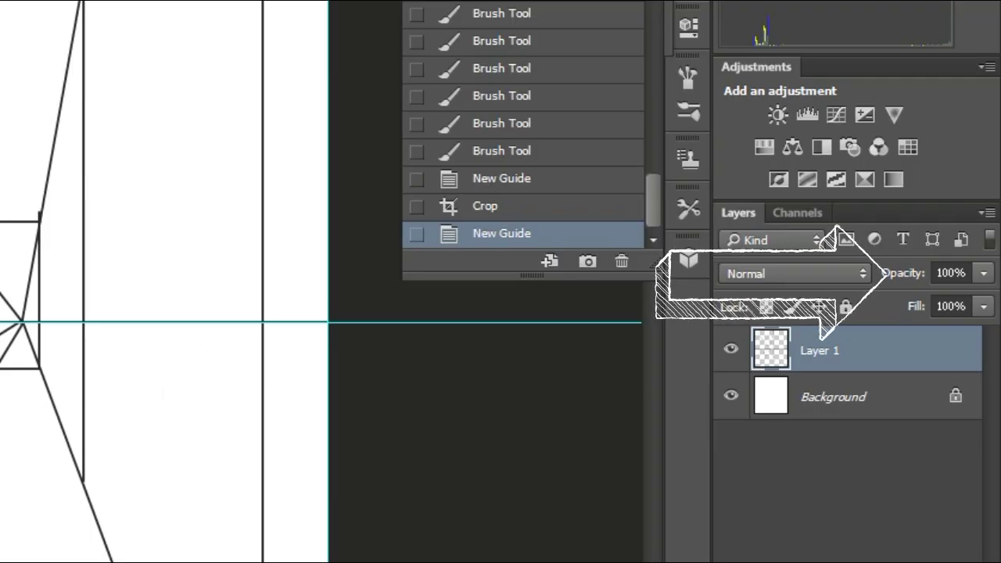
Fade the sketch layer to about 32% opacity and add an empty layer above it
left_click(983, 273)
left_click_drag(984, 306, 905, 305)
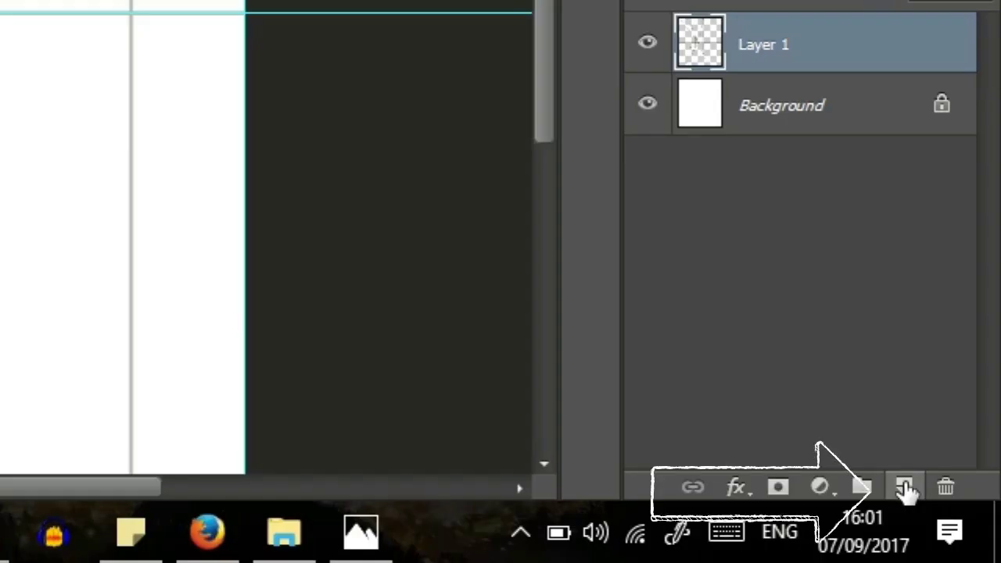
left_click(904, 487)
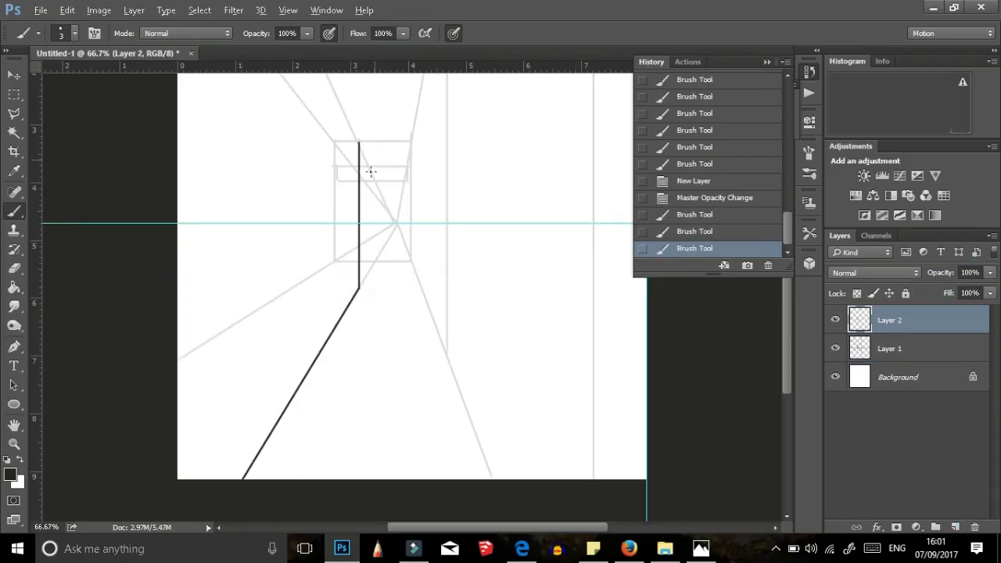
Trace clean corridor perspective lines over the faded sketch on the new layer
scroll(370, 172, "up", 3)
mouse_move(272, 101)
left_mouse_down()
mouse_move(359, 290)
mouse_move(476, 457)
left_mouse_up()
scroll(351, 230, "down", 3)
mouse_move(332, 279)
left_mouse_down()
mouse_move(411, 279)
mouse_move(178, 378)
left_mouse_up()
scroll(285, 362, "up", 2)
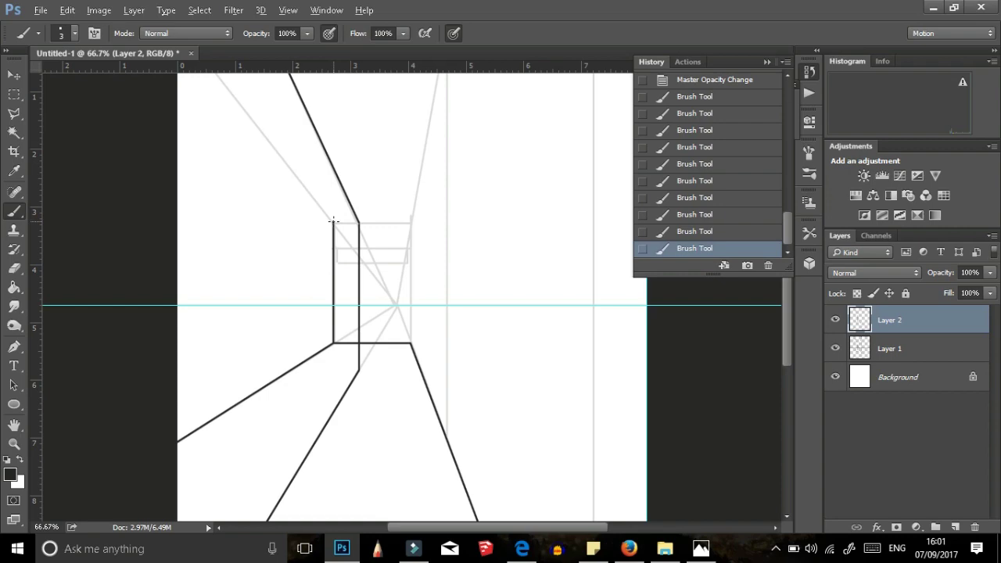
scroll(332, 221, "up", 2)
left_click_drag(180, 94, 332, 279)
left_click_drag(411, 402, 411, 279)
scroll(410, 279, "up", 2)
left_click_drag(409, 328, 436, 194)
scroll(409, 235, "down", 4)
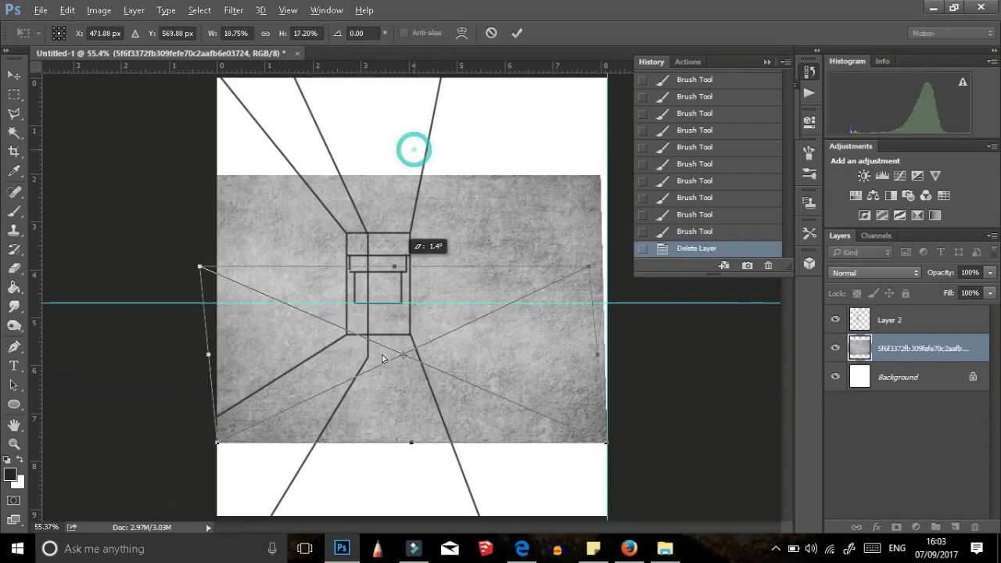
Fit the concrete texture below the horizon, then shift a duplicate to fill the lower floor
left_click_drag(409, 147, 368, 438)
key("Return")
key("ctrl+j")
key("v")
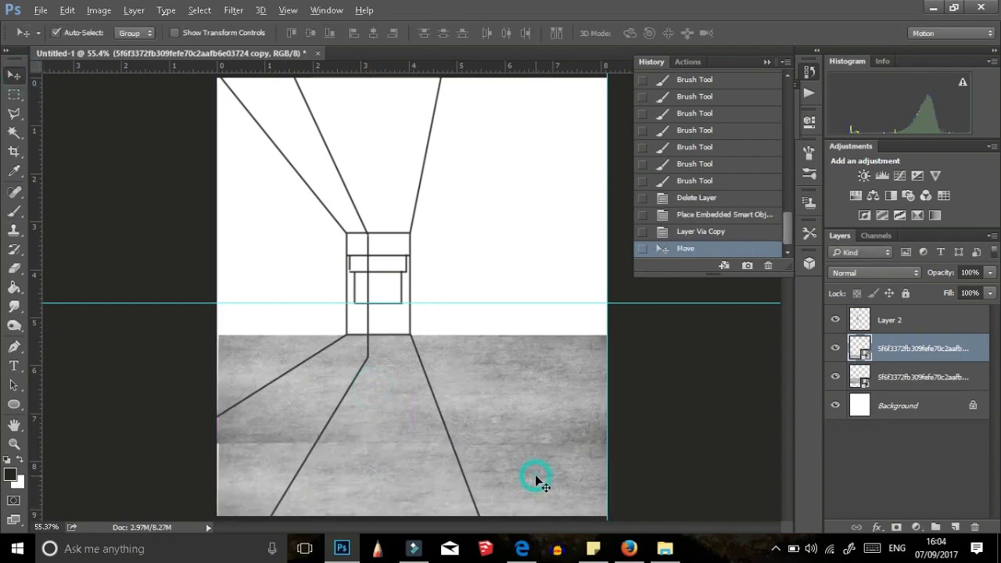
left_click_drag(536, 475, 531, 470)
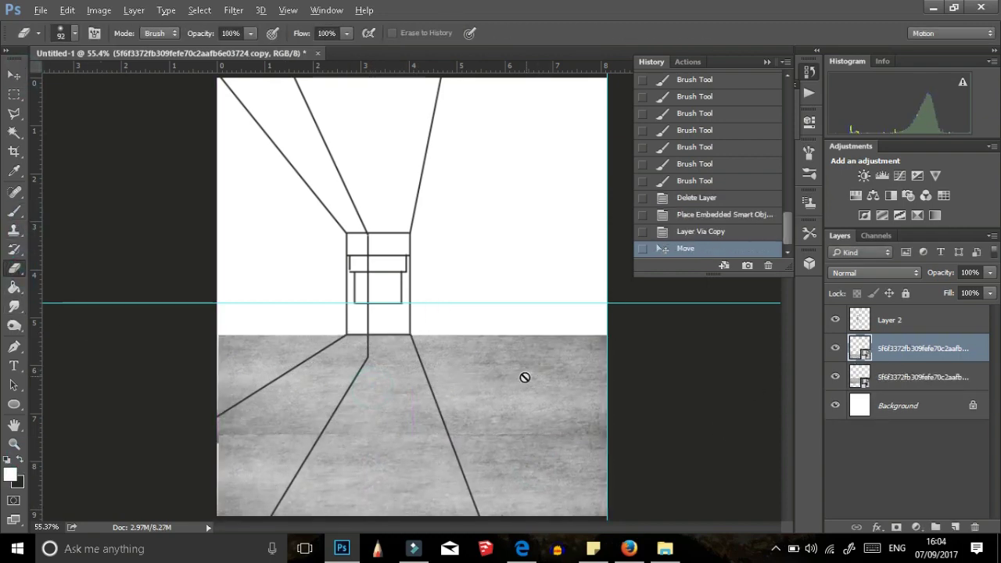
Erase the seam between the concrete pieces and merge the two layers into one
left_click(524, 377)
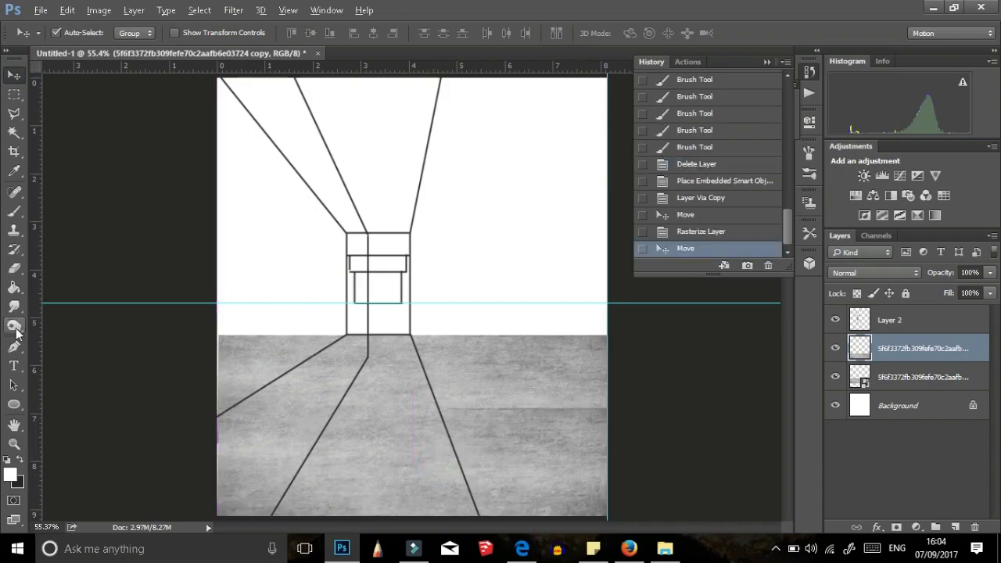
key("e")
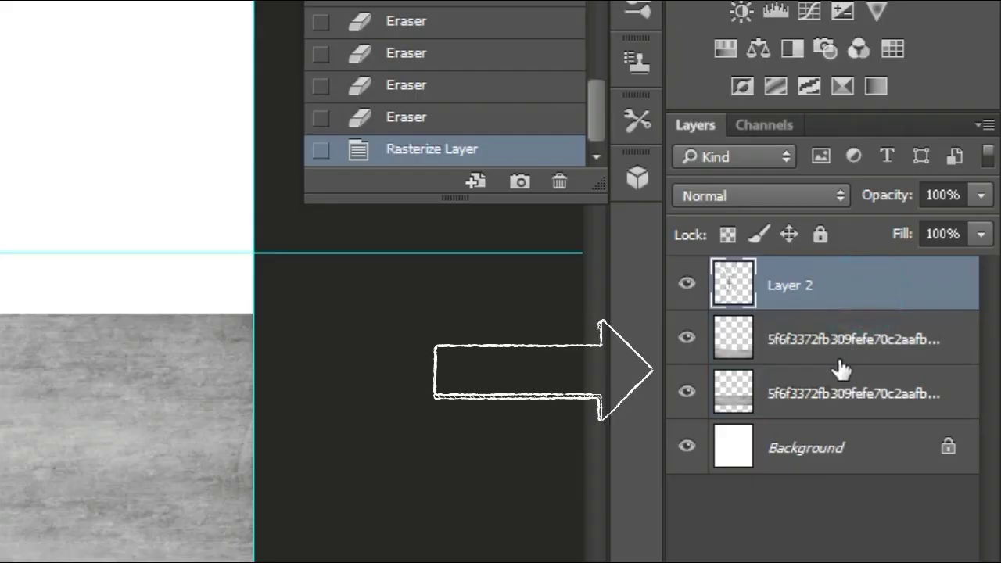
left_click(913, 359)
left_click(835, 395, "shift")
right_click(833, 393)
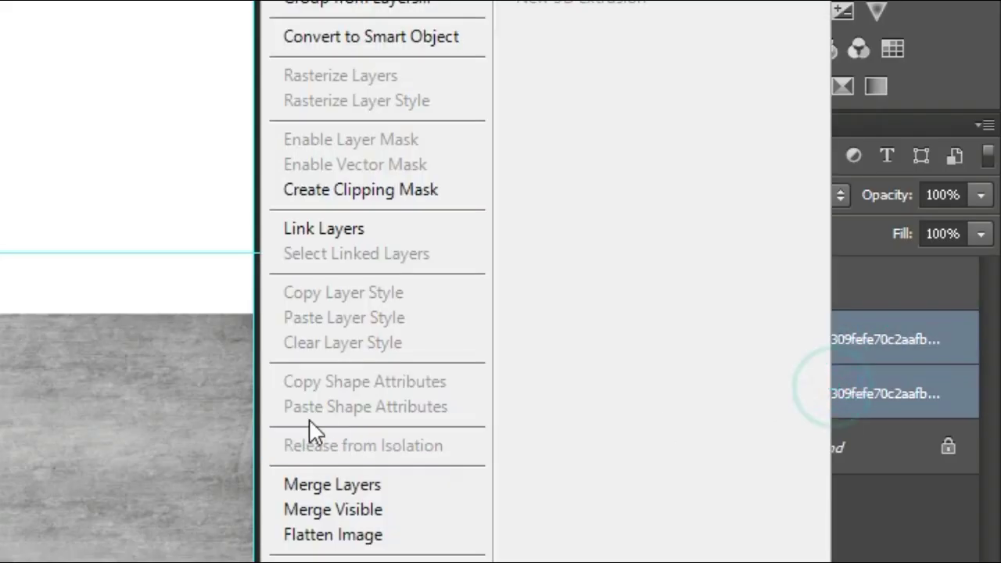
left_click(335, 485)
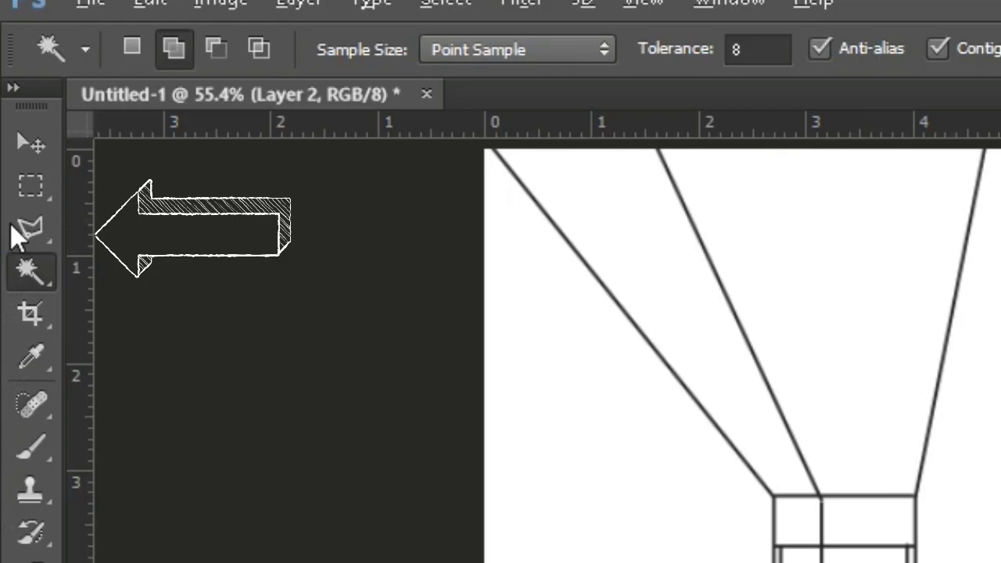
Outline the corridor floor with the Polygonal Lasso and mask the concrete to it
left_click(29, 226)
key("ctrl+plus")
key("ctrl+plus")
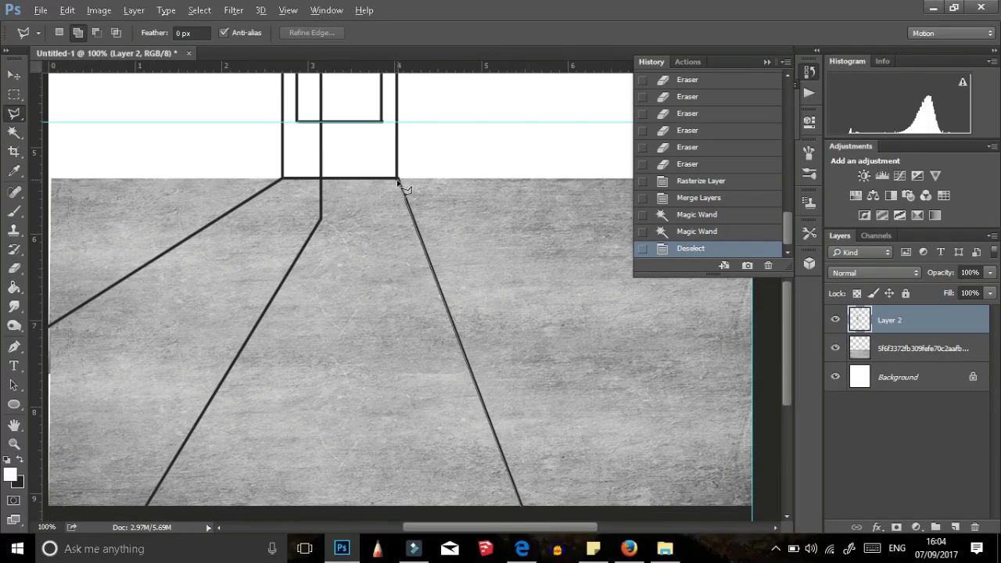
left_click(45, 469)
left_click(862, 355)
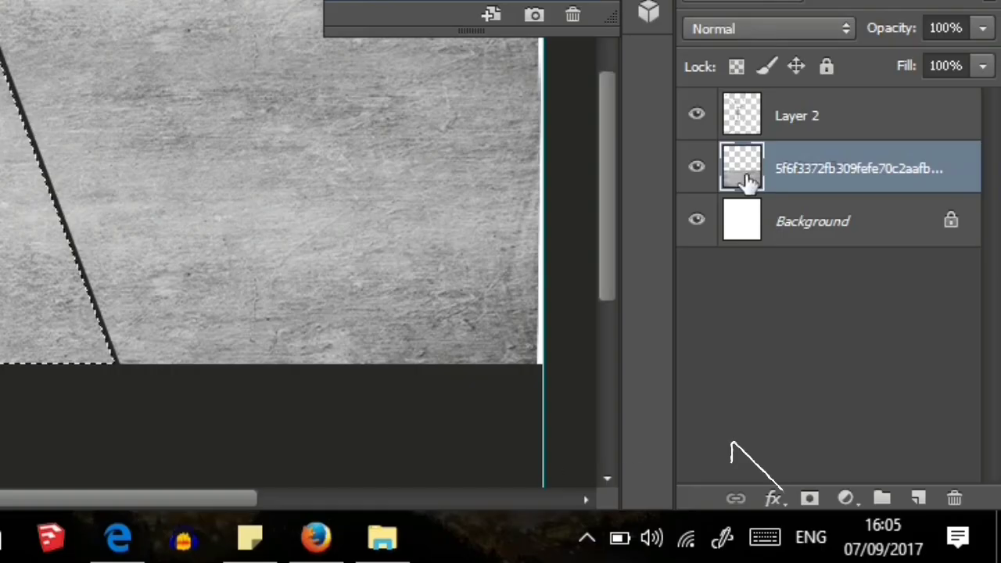
left_click(805, 504)
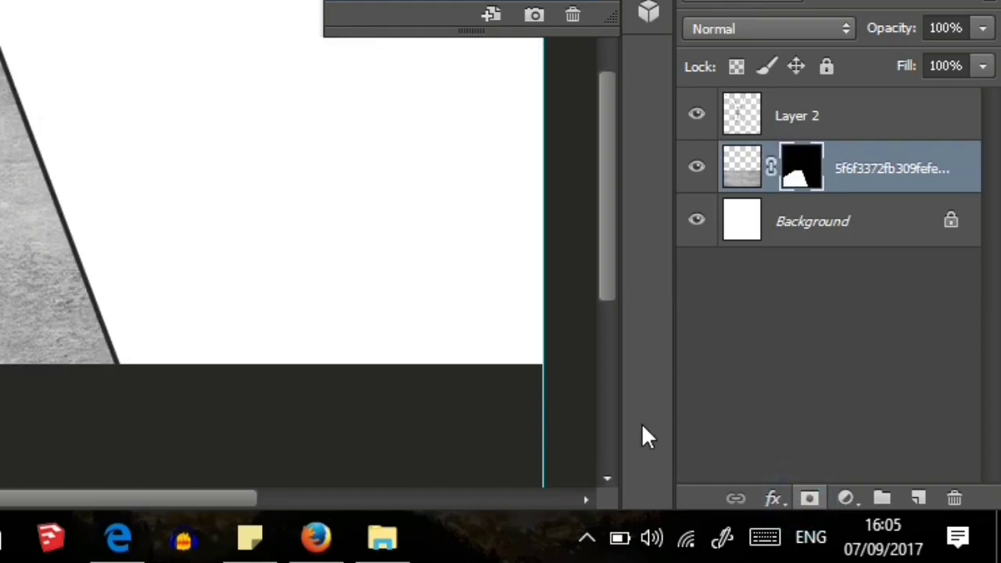
Apply Hue/Saturation to the floor concrete with Saturation +25 and Lightness -16
left_click(223, 23)
left_click(232, 103)
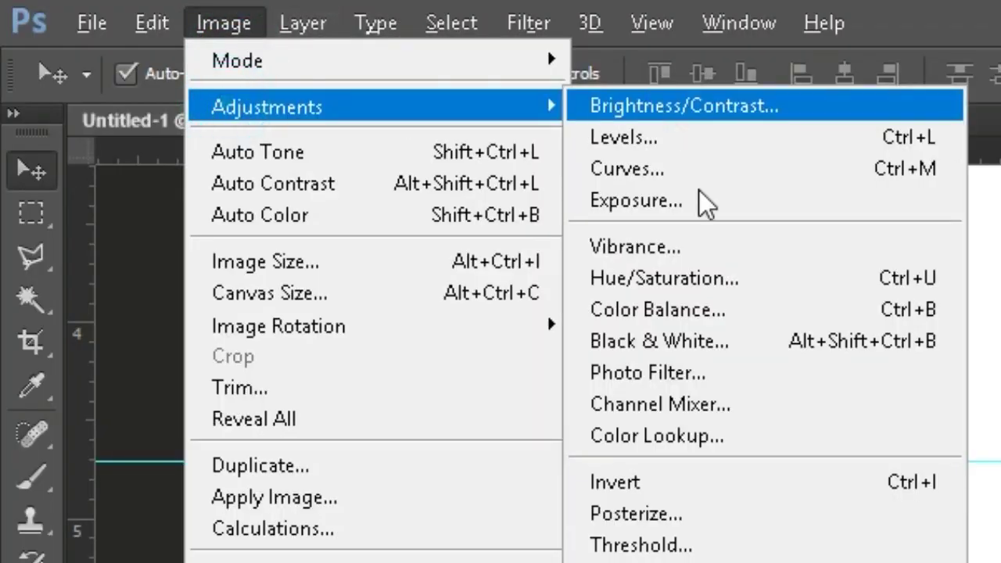
left_click(718, 281)
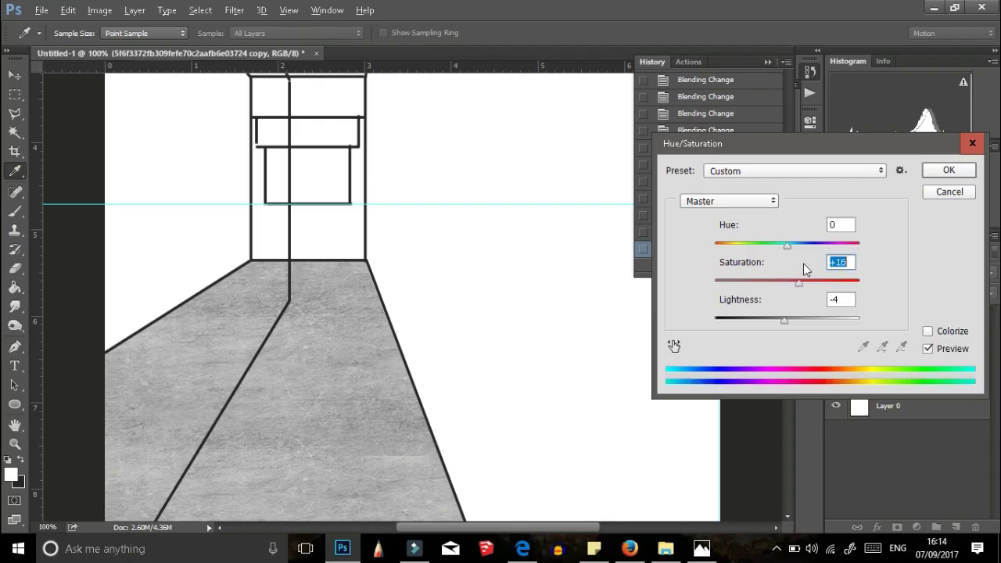
left_click(806, 283)
left_click_drag(779, 322, 776, 322)
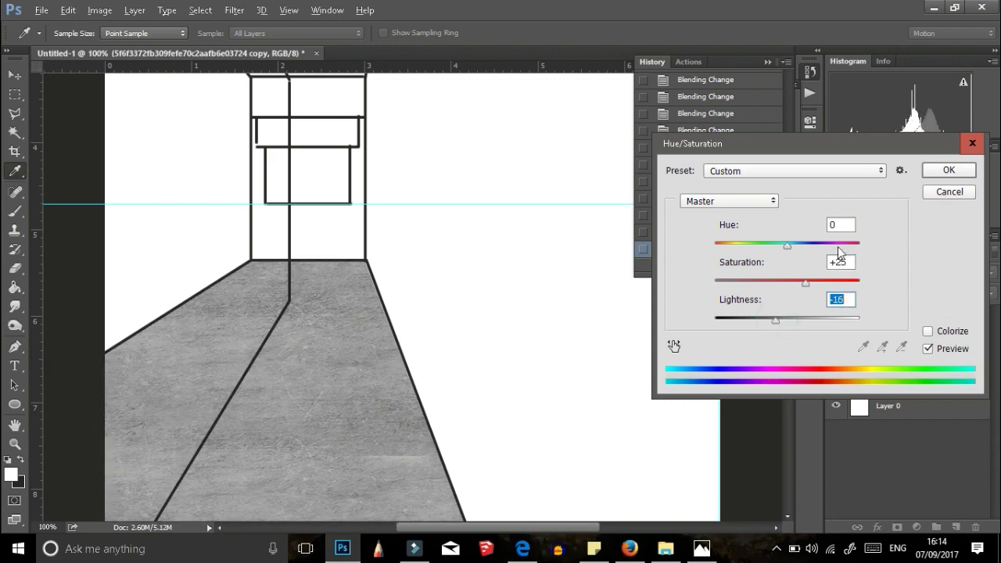
left_click(934, 171)
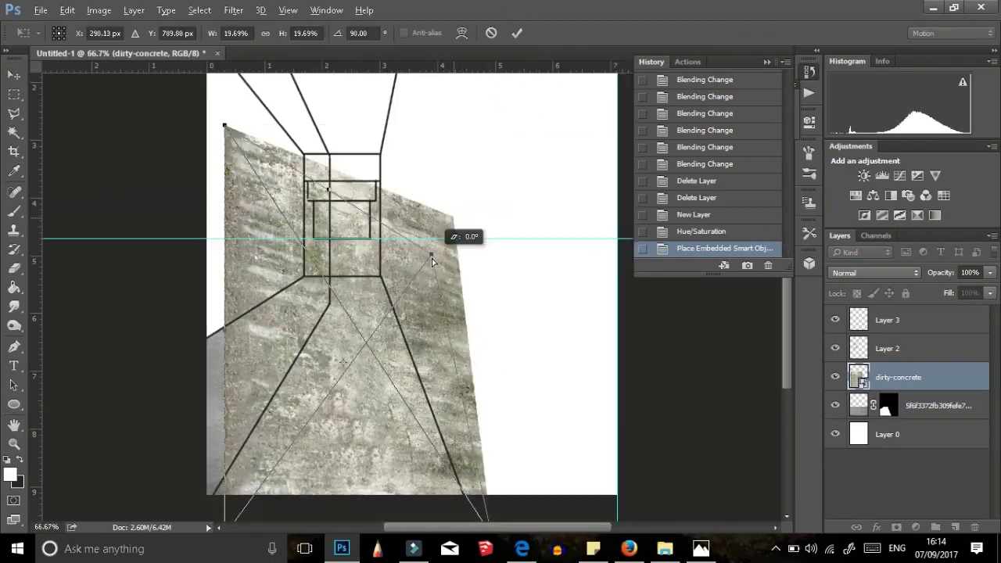
Rotate the dirty-concrete texture a quarter turn and give it a layer mask
left_click_drag(430, 257, 462, 327)
left_click(915, 403)
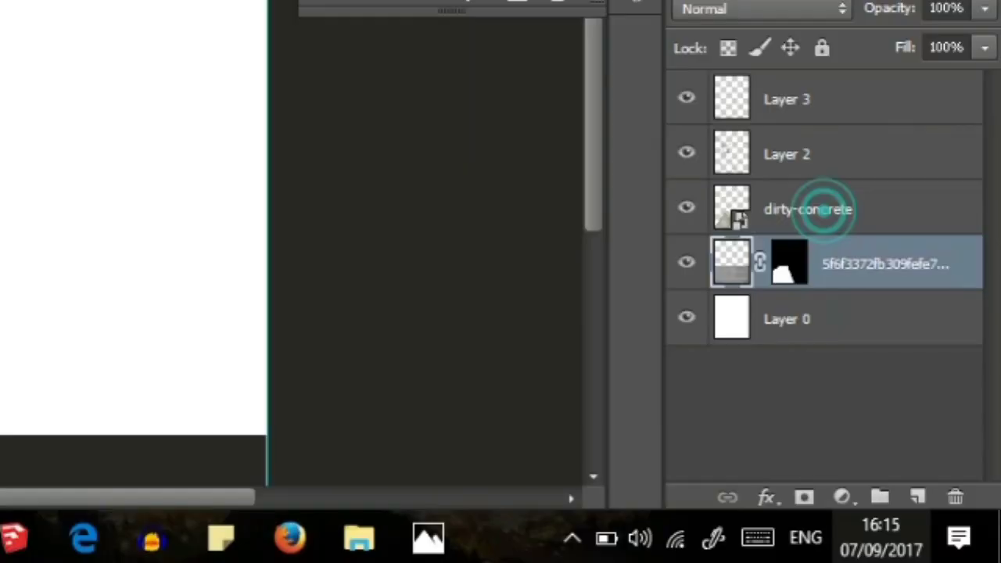
left_click(825, 209)
left_click(809, 499)
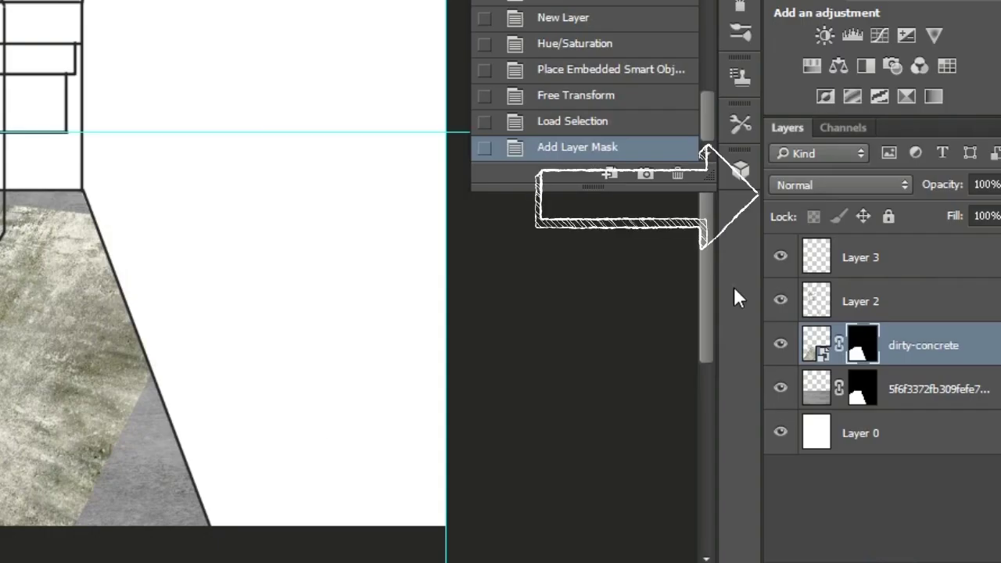
Try Multiply, Lighten, Overlay and other blend modes, then clear a floor strip
key("shift+alt+m")
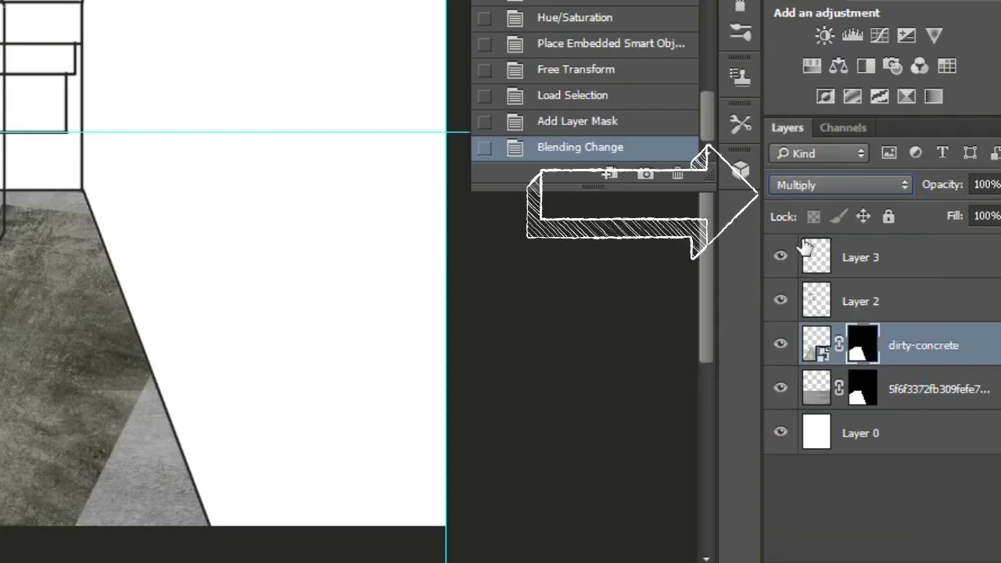
key("shift+alt+g")
key("shift+alt+o")
key("shift+plus")
key("shift+plus")
key("shift+plus")
key("shift+plus")
key("shift+plus")
key("shift+plus")
key("shift+plus")
key("shift+plus")
key("shift+plus")
key("shift+plus")
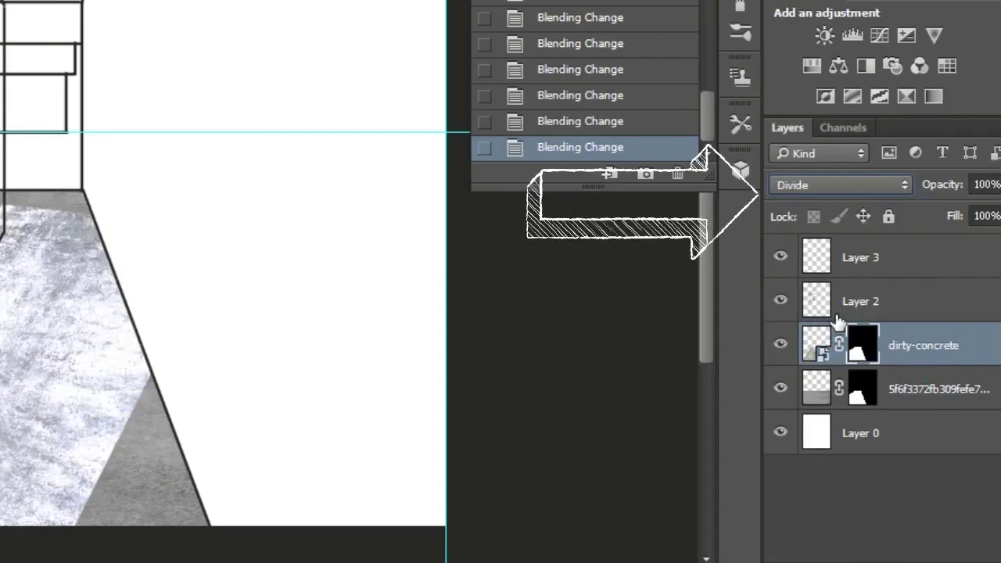
key("shift+plus")
key("shift+plus")
key("shift+plus")
key("shift+plus")
key("shift+alt+o")
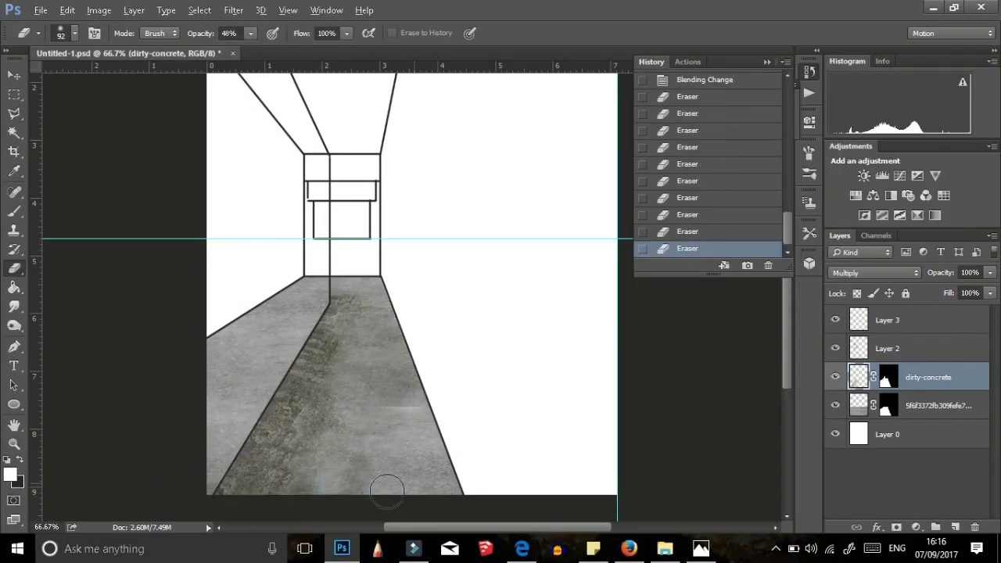
left_click_drag(371, 483, 412, 446)
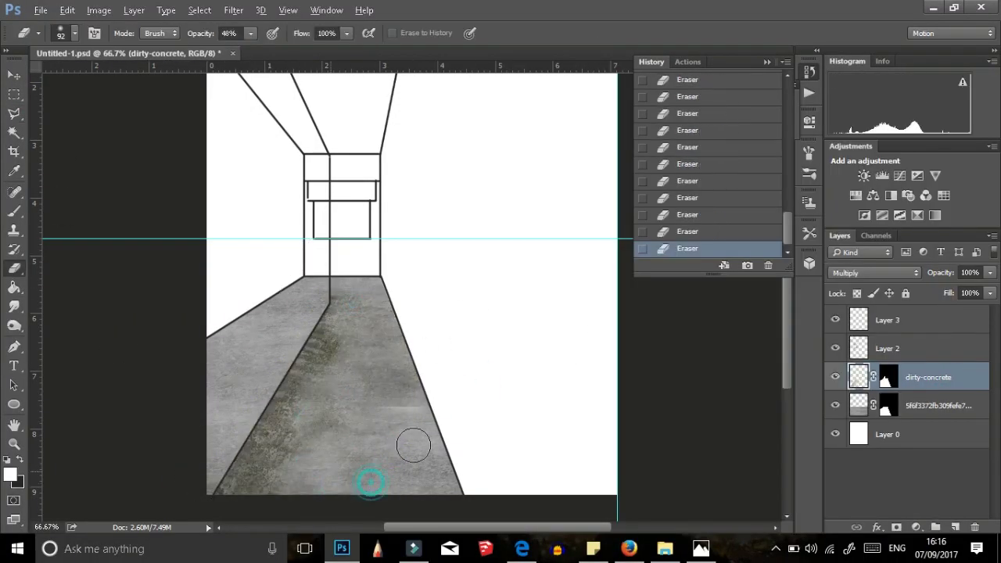
Fit a second concrete texture to the floor, mask it to the floor shape, set Multiply
key("v")
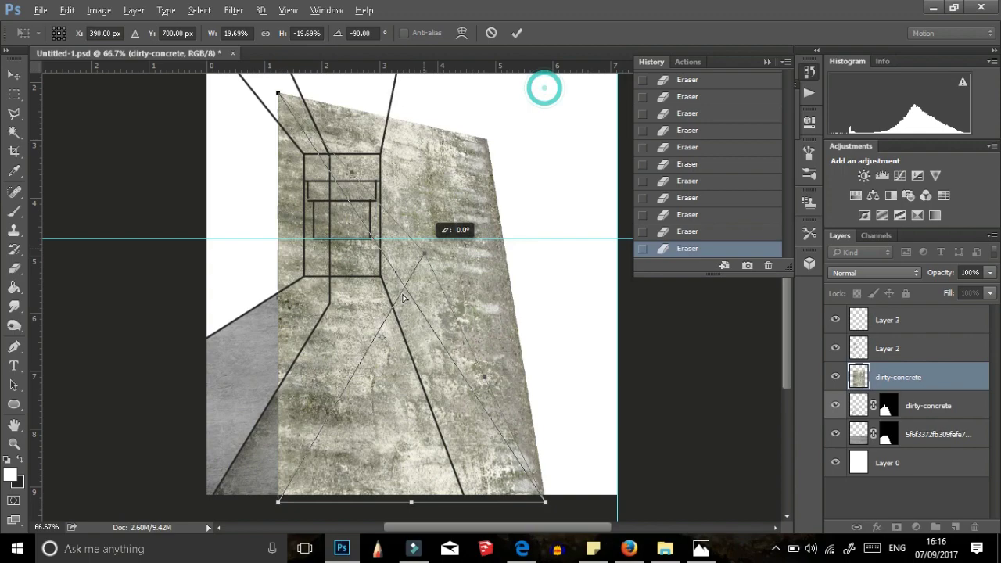
left_click_drag(438, 469, 424, 421)
key("Return")
left_click(887, 377, "ctrl")
left_click(895, 527)
left_click(874, 272)
left_click(860, 323)
Paint on the mask to vary the floor grime, then step back to the post-mask state
key("e")
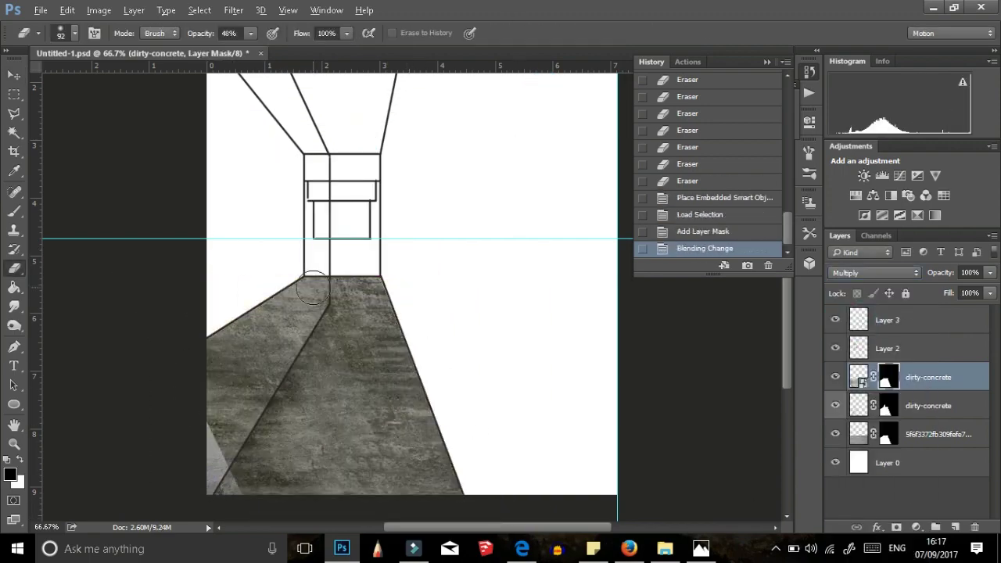
right_click(285, 306)
left_click_drag(313, 352, 368, 480)
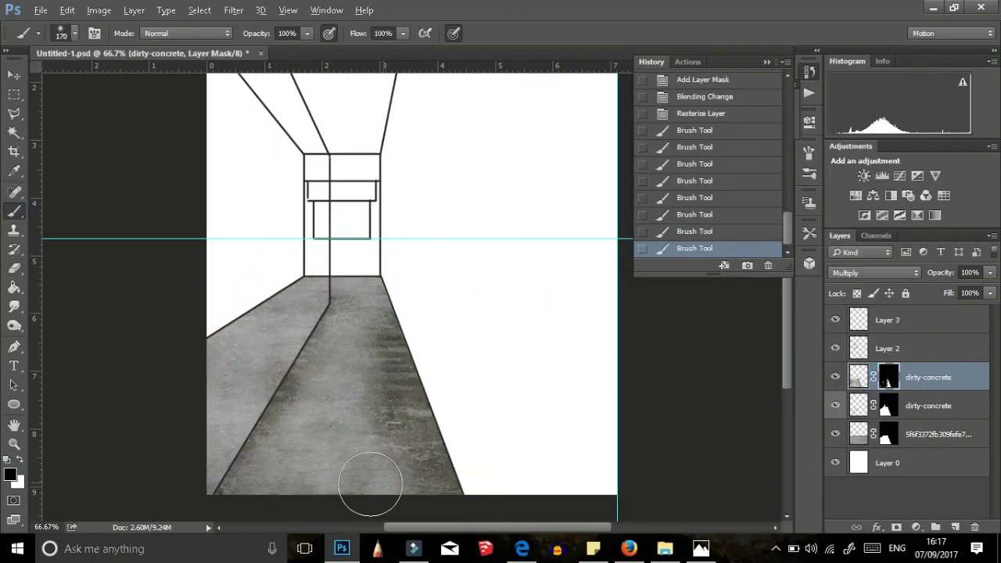
key("v")
left_click(704, 140)
Revert to the rasterized state and paint strokes on the floor mask
left_click(701, 174)
key("b")
mouse_move(258, 438)
left_mouse_down()
mouse_move(312, 335)
mouse_move(217, 405)
left_mouse_up()
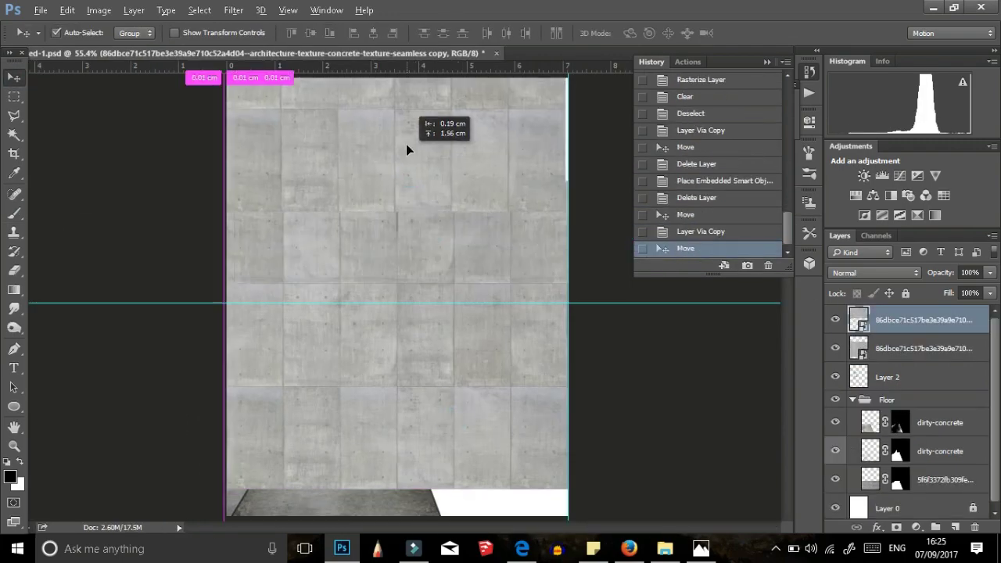
Merge the texture layers and distort the concrete into the perspective ceiling plane
left_click_drag(406, 148, 405, 149)
key("ctrl+e")
key("ctrl+t")
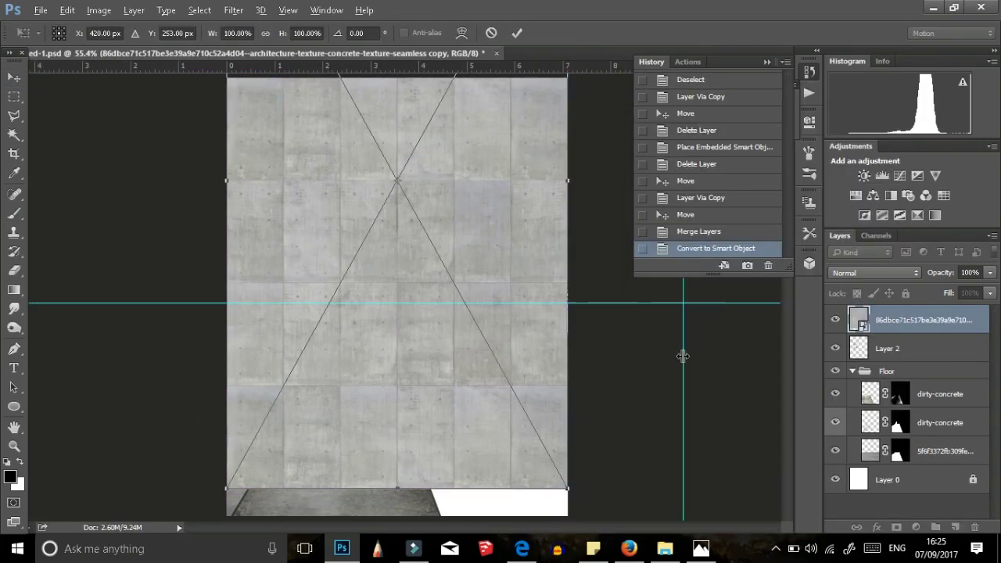
left_click_drag(227, 516, 314, 180)
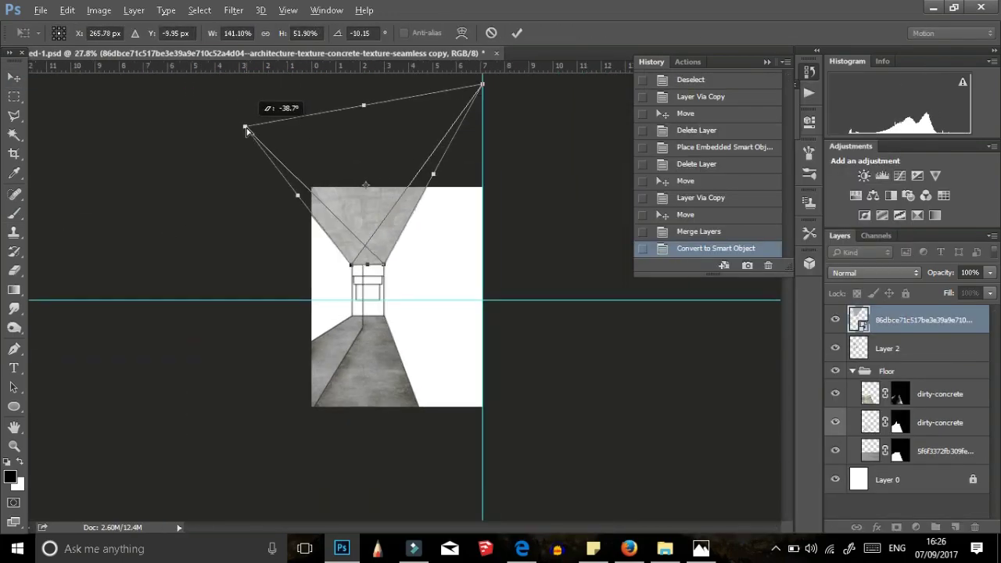
scroll(259, 154, "up", 3)
left_click_drag(259, 154, 97, 160)
key("5")
key("6")
left_click(515, 33)
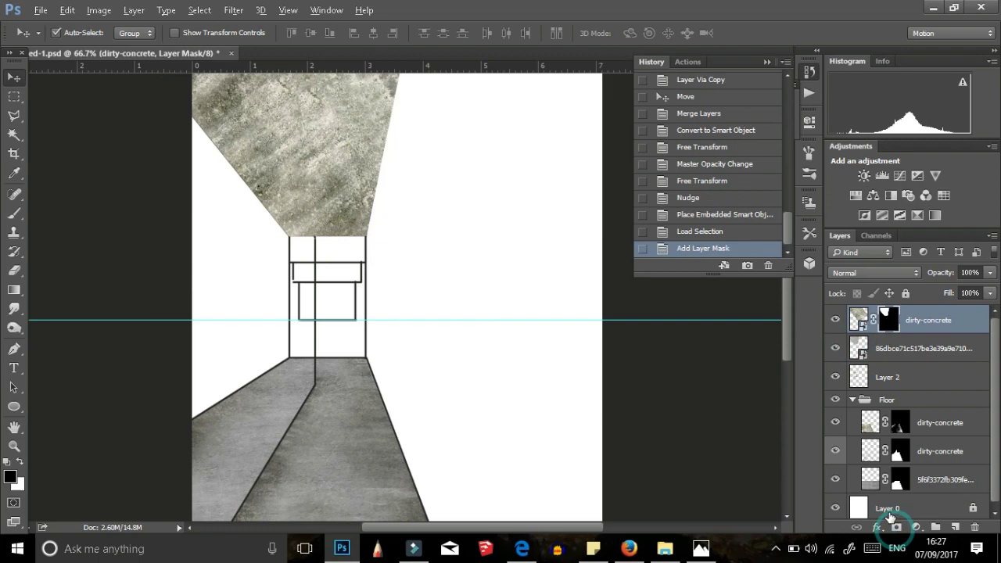
Brush dirt into the ceiling overlay mask and set the overlay to Multiply
key("b")
right_click(305, 224)
left_click_drag(462, 66, 462, 81)
key("ctrl+z")
left_click_drag(344, 94, 269, 127)
left_click_drag(235, 86, 258, 156)
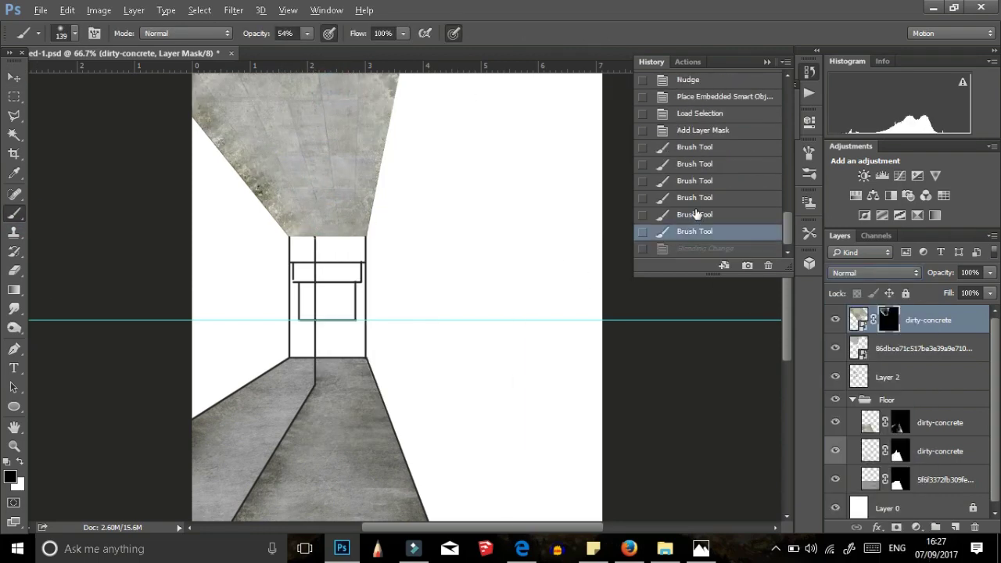
left_click_drag(196, 78, 227, 148)
left_click_drag(328, 203, 185, 141)
key("shift+alt+m")
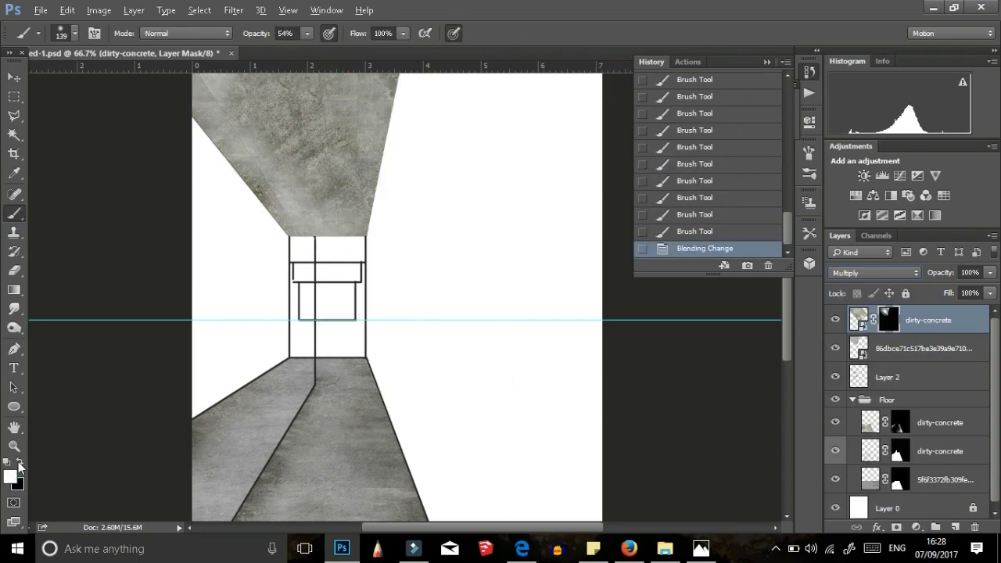
left_click_drag(305, 195, 322, 190)
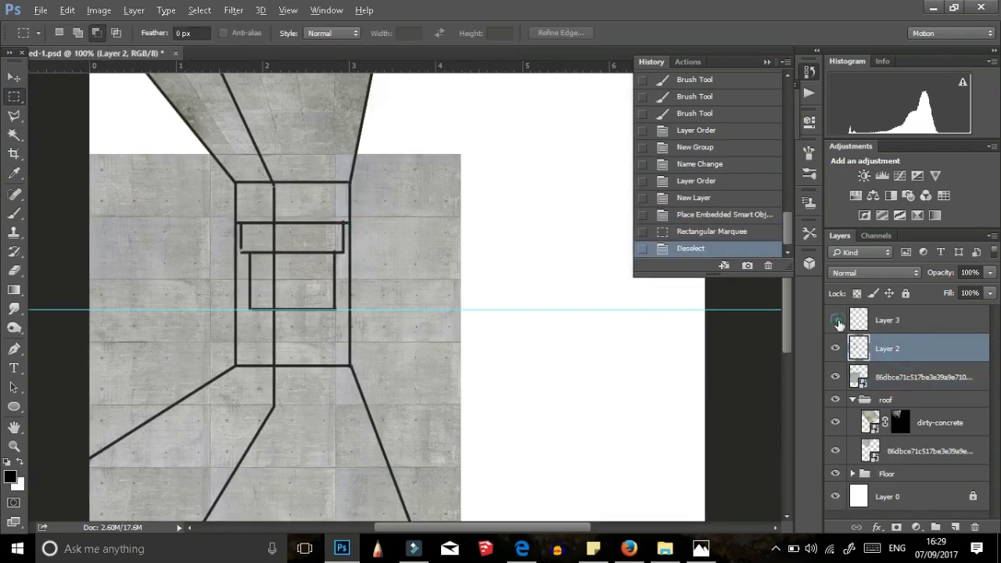
Fade out the sketch lines and lower the large concrete panel texture
key("0")
key("0")
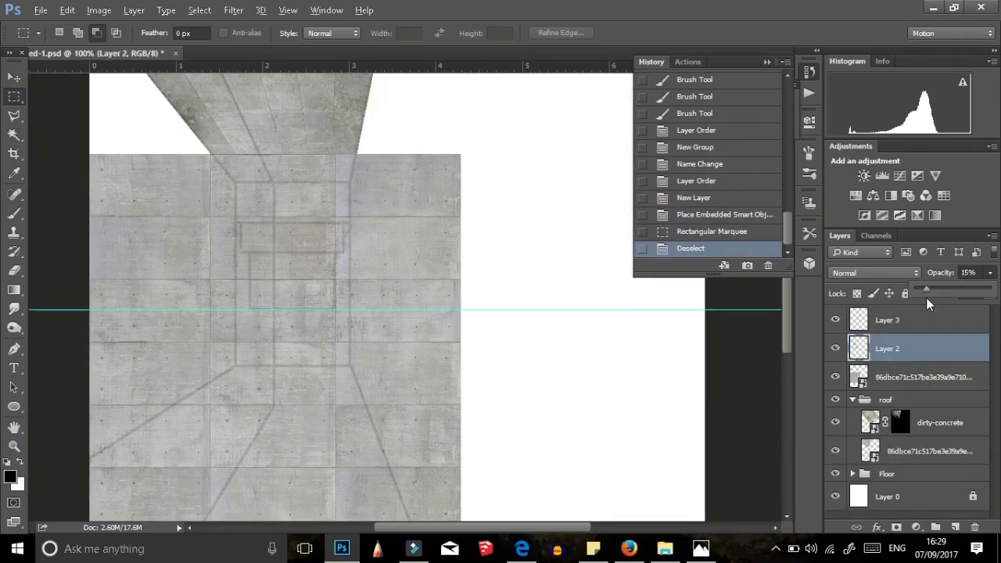
key("v")
left_click_drag(415, 262, 418, 291)
Cut a concrete block as a smart object and scale it under the ceiling's end
left_click(14, 96)
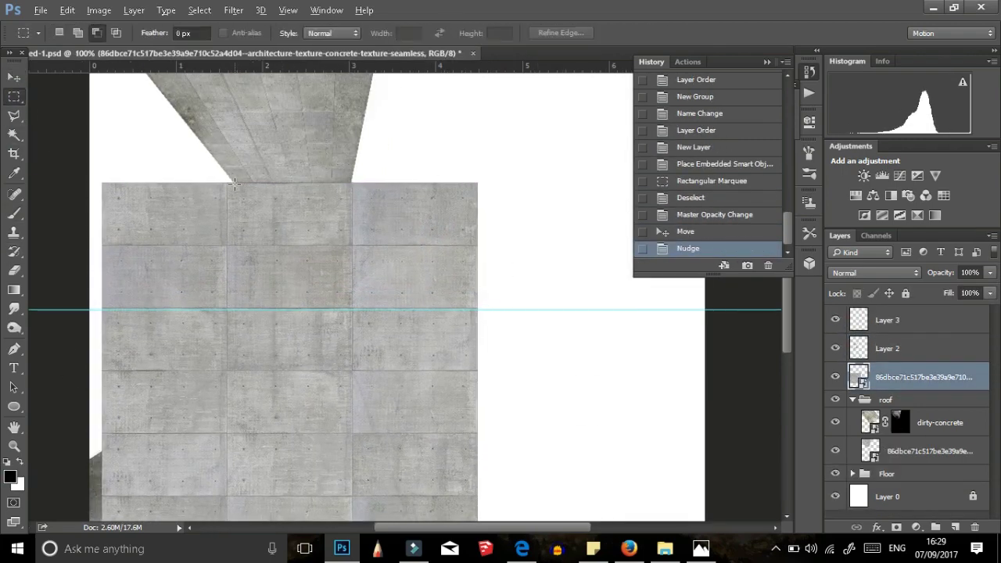
left_click_drag(235, 185, 356, 246)
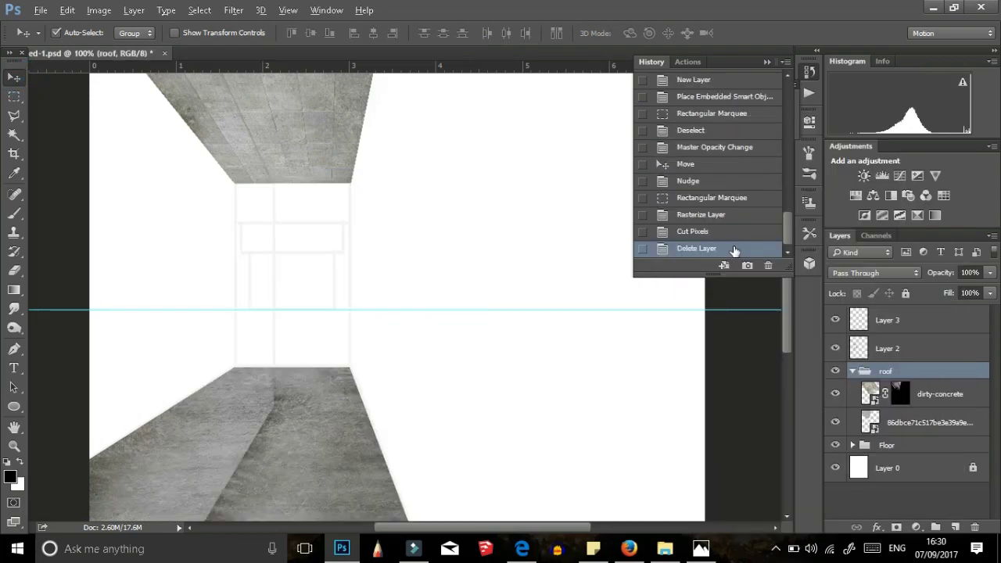
right_click(922, 393)
left_click(702, 189)
left_click_drag(396, 297, 285, 156)
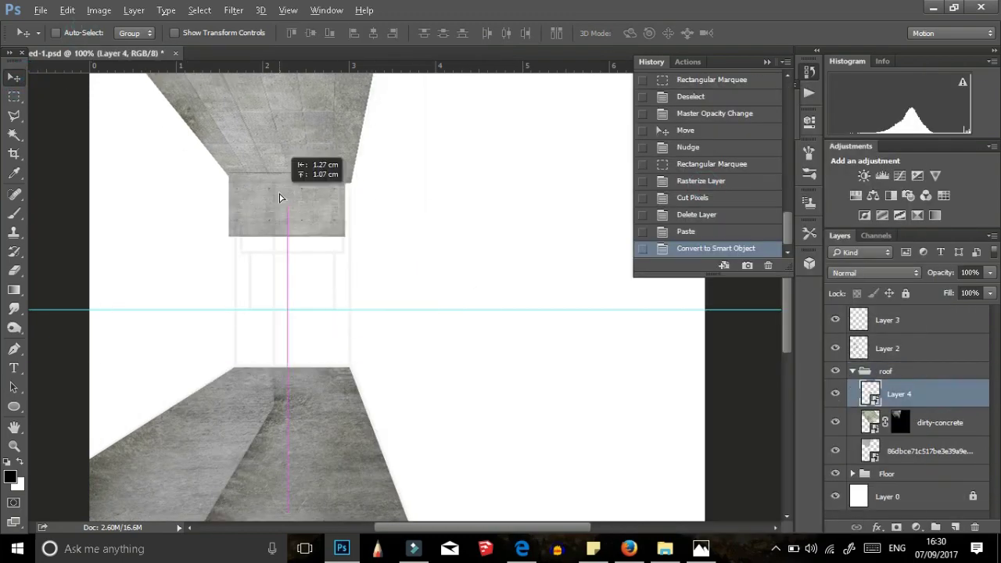
key("ctrl+t")
left_click_drag(234, 251, 235, 234)
key("Return")
Duplicate the block twice, scaling and lowering each copy to step toward the vanishing point
key("ctrl+j")
key("ctrl+t")
left_click_drag(344, 219, 351, 317)
key("Return")
key("Down")
key("ctrl+j")
key("ctrl+t")
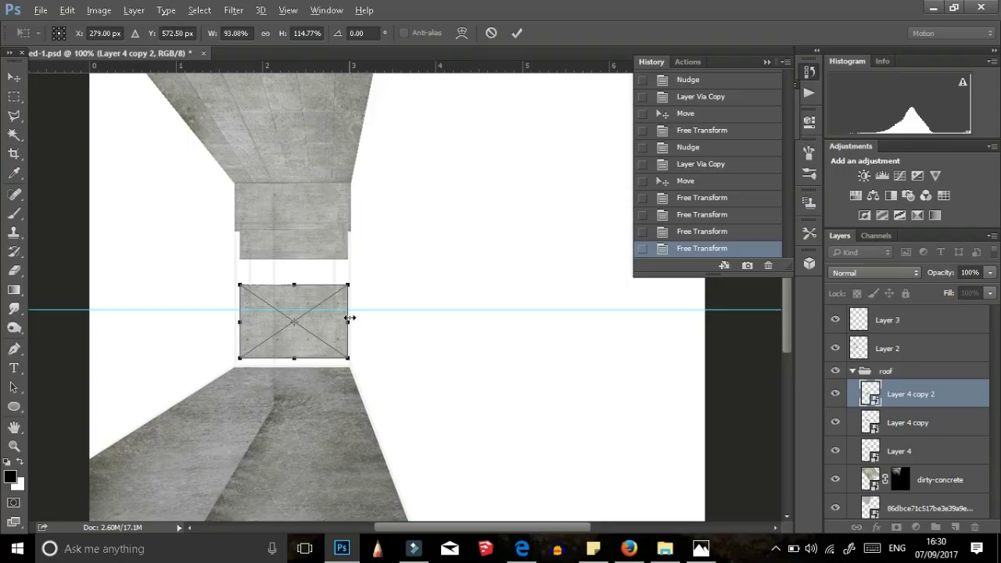
key("Return")
Brighten the last block with a Curves adjustment, lifting highlights and midtones
left_click(98, 9)
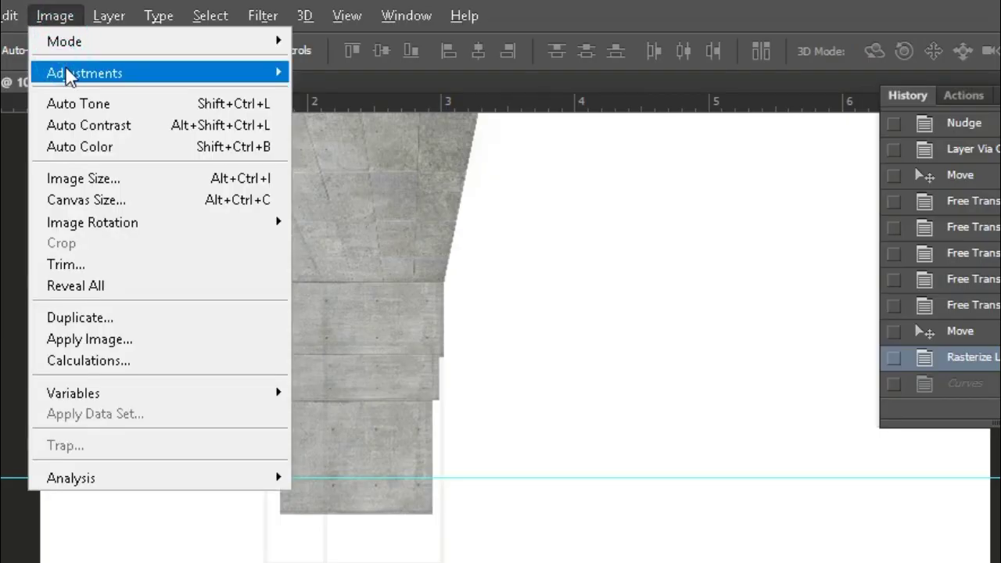
mouse_move(66, 72)
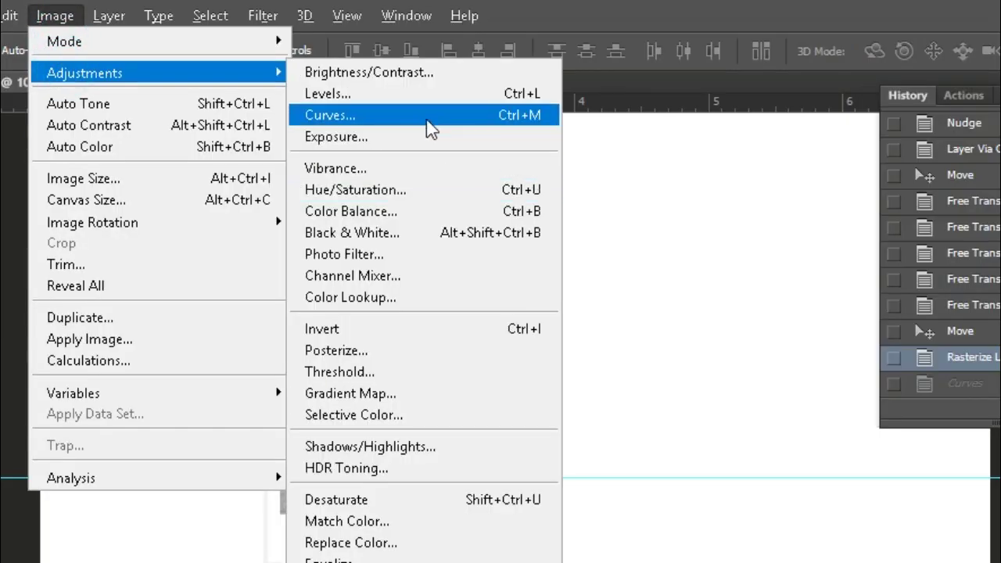
left_click(424, 117)
left_click_drag(917, 521, 901, 517)
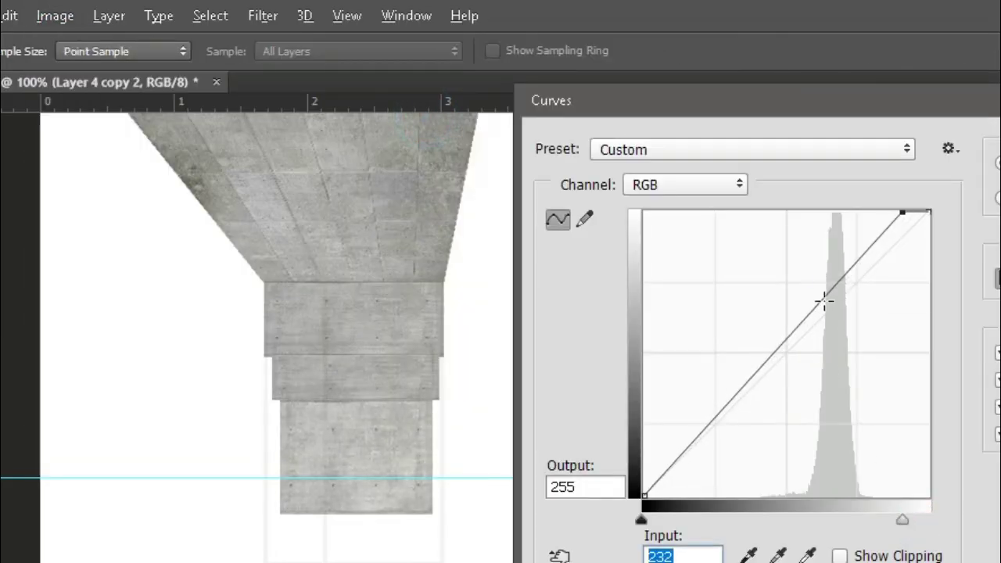
left_click(814, 328)
key("Return")
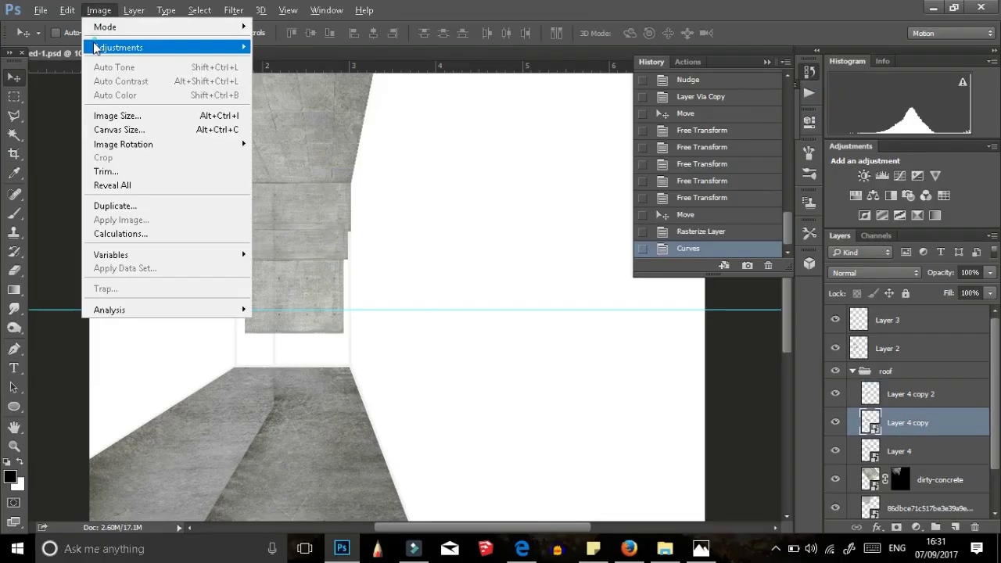
Apply a Levels adjustment to the concrete block
mouse_move(167, 45)
left_click(313, 63)
key("Return")
Rasterize the block, reapply Levels to it and the ceiling, and size the shadow brush
right_click(900, 452)
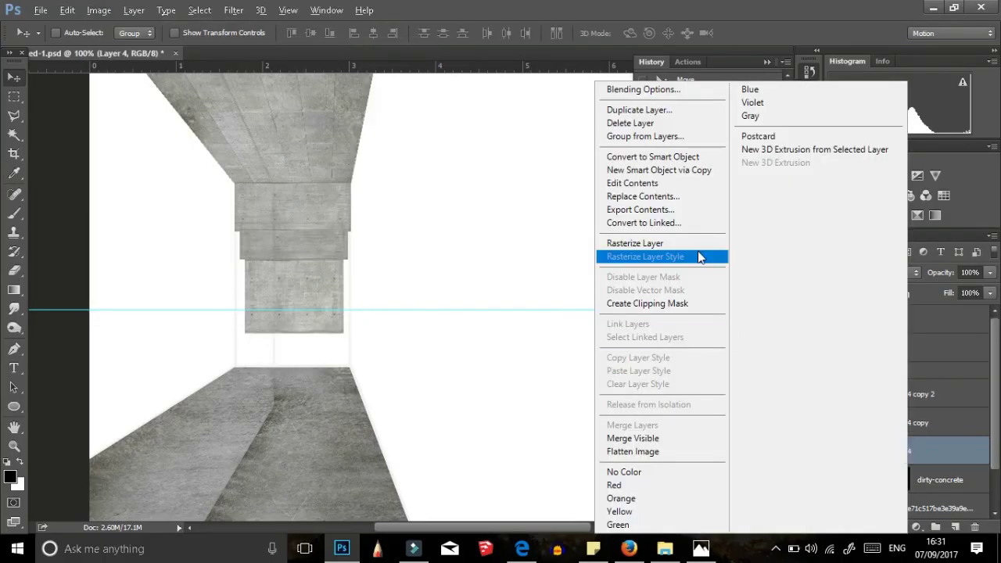
left_click(696, 242)
key("ctrl+alt+l")
key("Return")
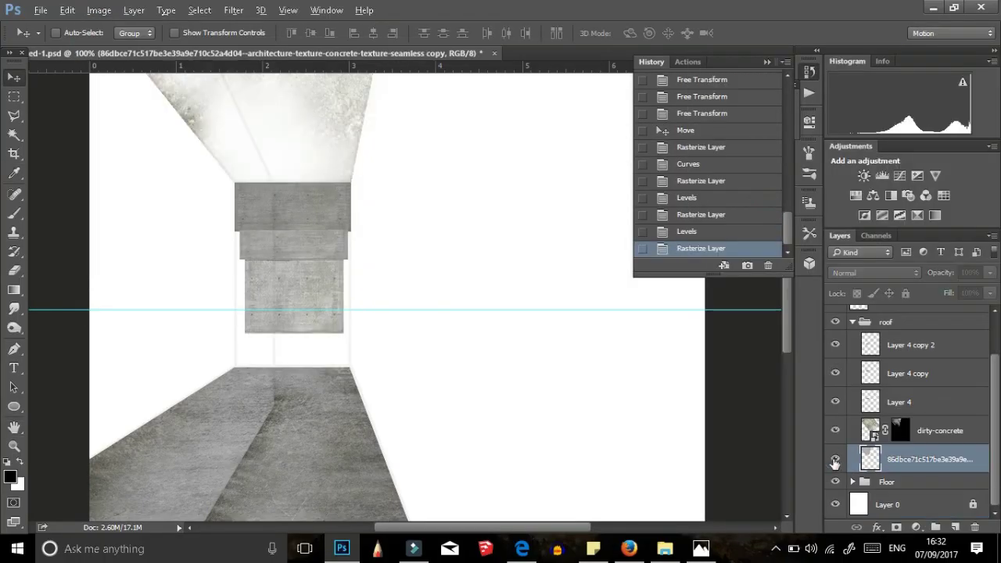
key("ctrl+l")
key("Return")
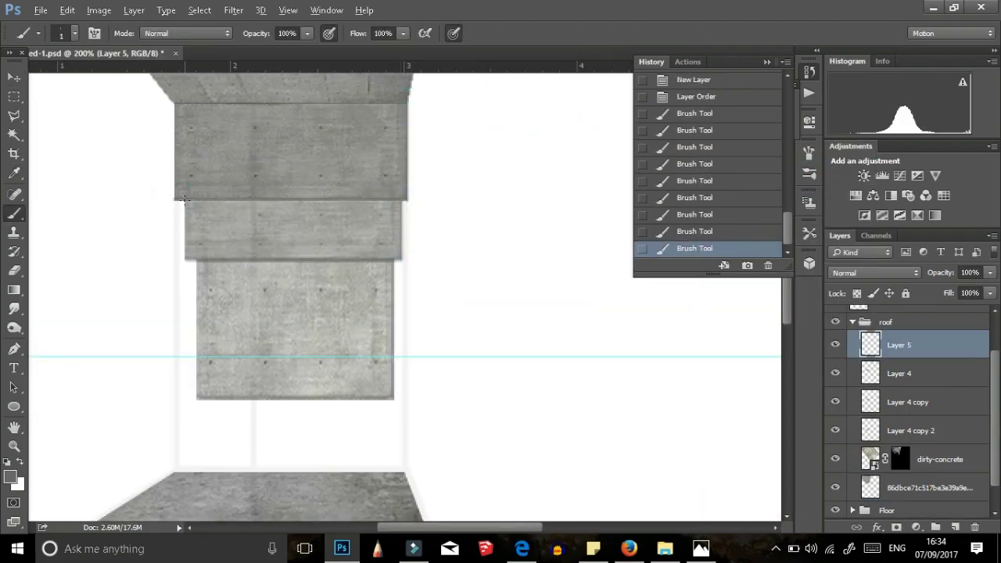
right_click(55, 71)
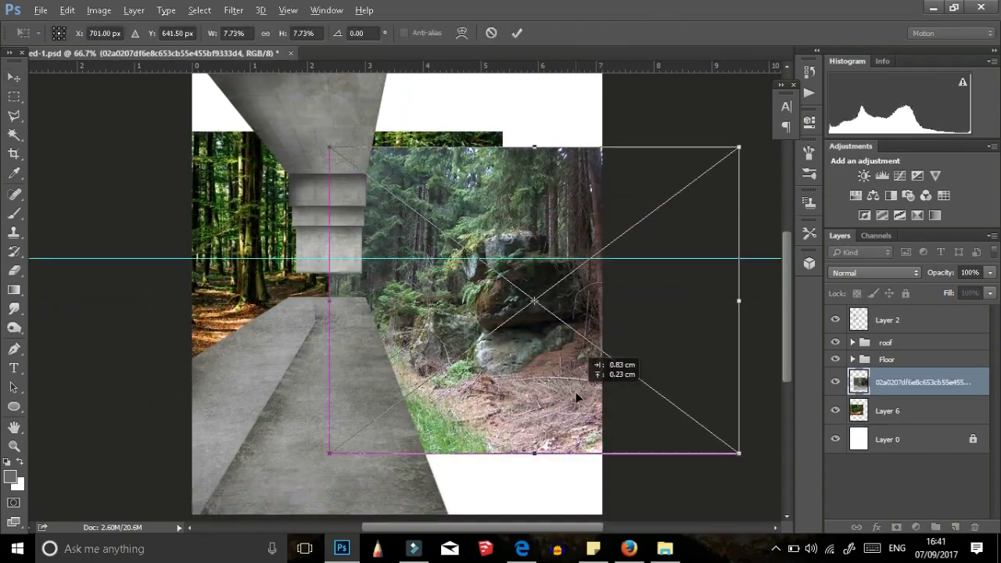
Skew and stretch the rocky forest photo to fit along the corridor's right side
left_click_drag(575, 391, 617, 89)
left_click_drag(618, 470, 617, 479)
mouse_move(346, 256)
left_mouse_down()
mouse_move(357, 259)
mouse_move(330, 259)
left_mouse_up()
key("Return")
left_click(896, 528)
Set up a larger, full-opacity brush for painting the rock photo's mask
key("b")
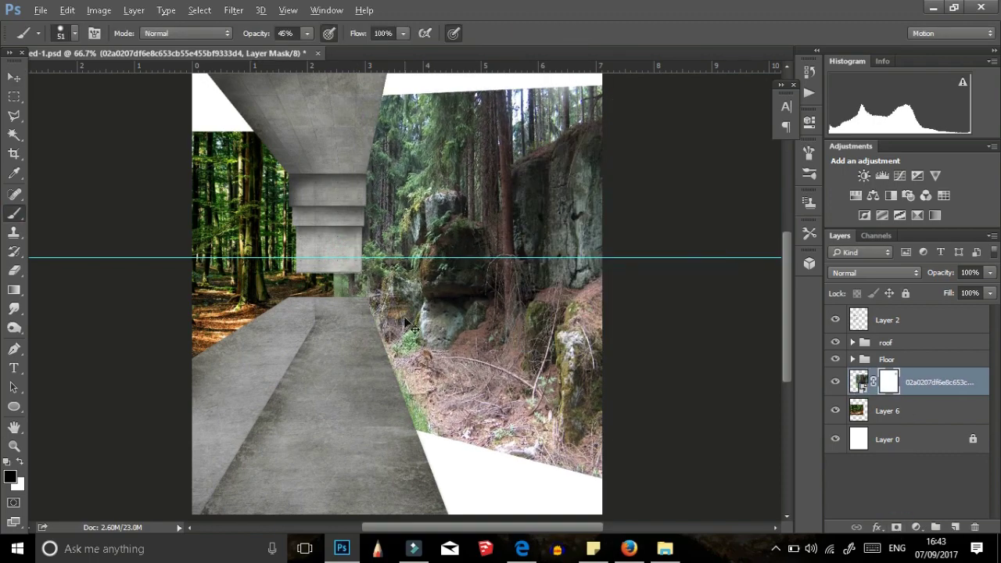
right_click(469, 207)
key("Return")
left_click_drag(307, 33, 325, 45)
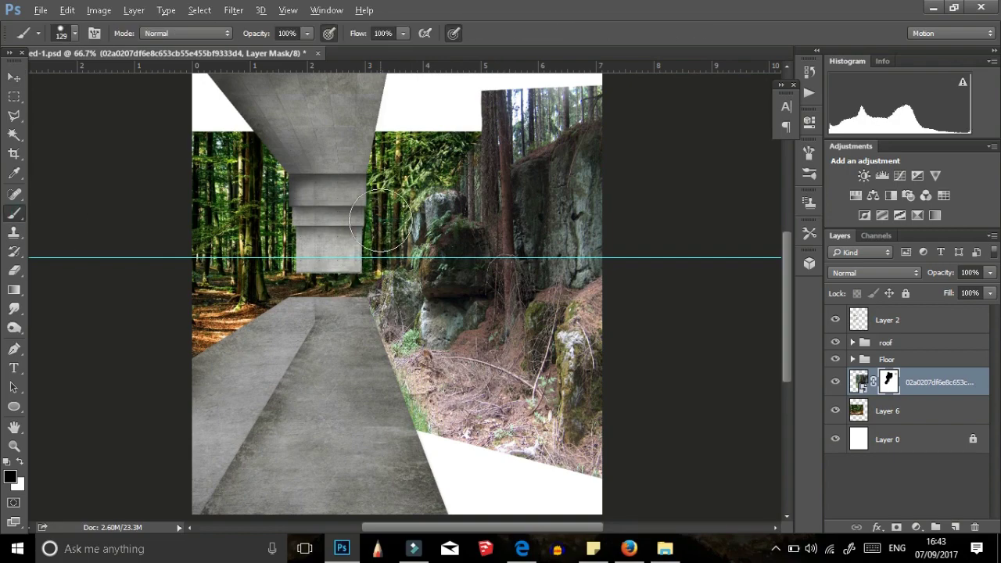
Re-skew the rock photo to follow the floor edge and undo the last brush stroke
key("v")
key("ctrl+t")
right_click(858, 382)
key("Escape")
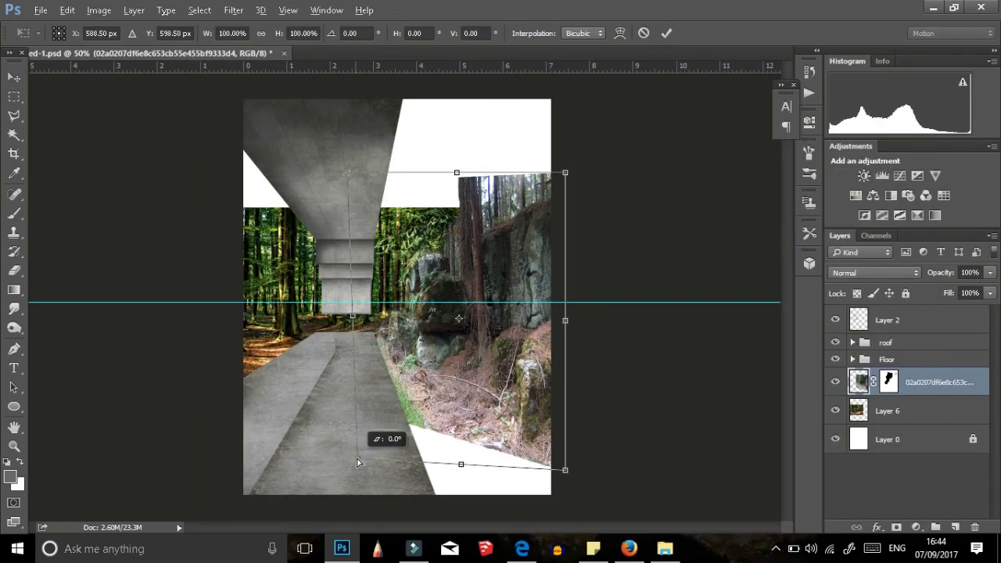
left_click_drag(356, 462, 367, 460)
key("Return")
key("ctrl+1")
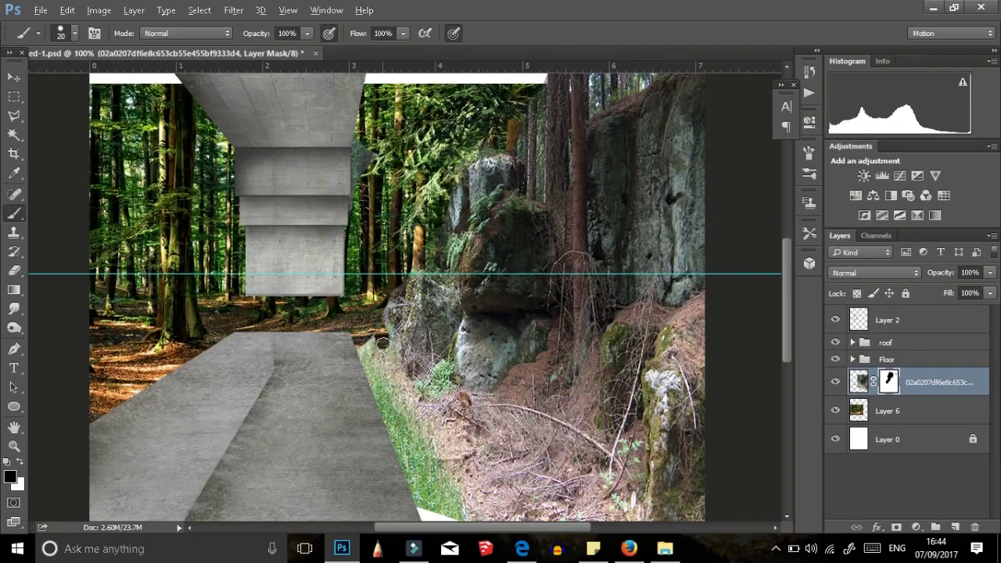
left_click(809, 73)
left_click(685, 231)
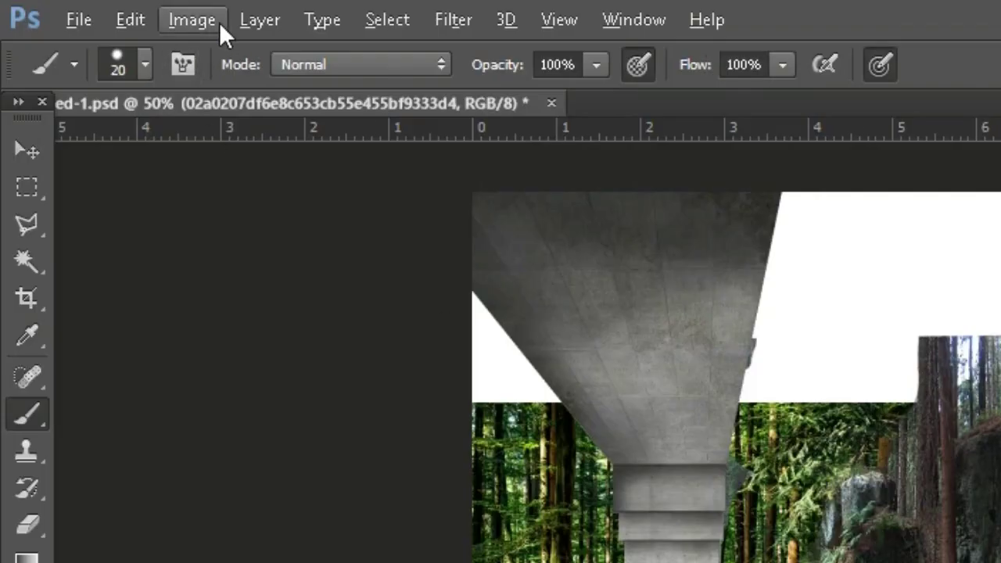
Darken the rocky photo with a Curves adjustment
left_click(219, 21)
mouse_move(223, 93)
left_click(475, 142)
left_click_drag(422, 83, 634, 99)
left_click_drag(800, 252, 801, 266)
left_click_drag(766, 102, 678, 115)
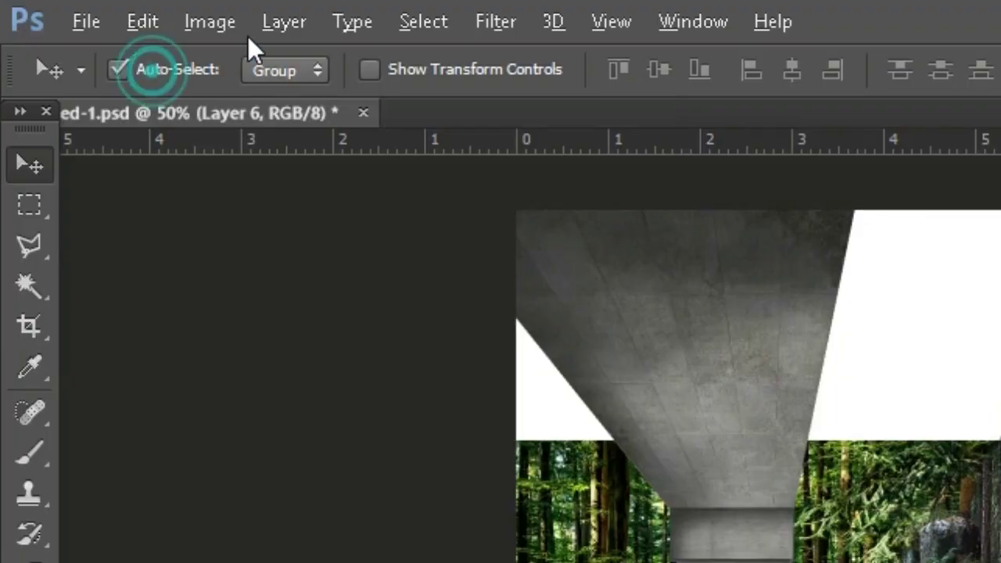
Desaturate the rock photo with Hue/Saturation
left_click(98, 10)
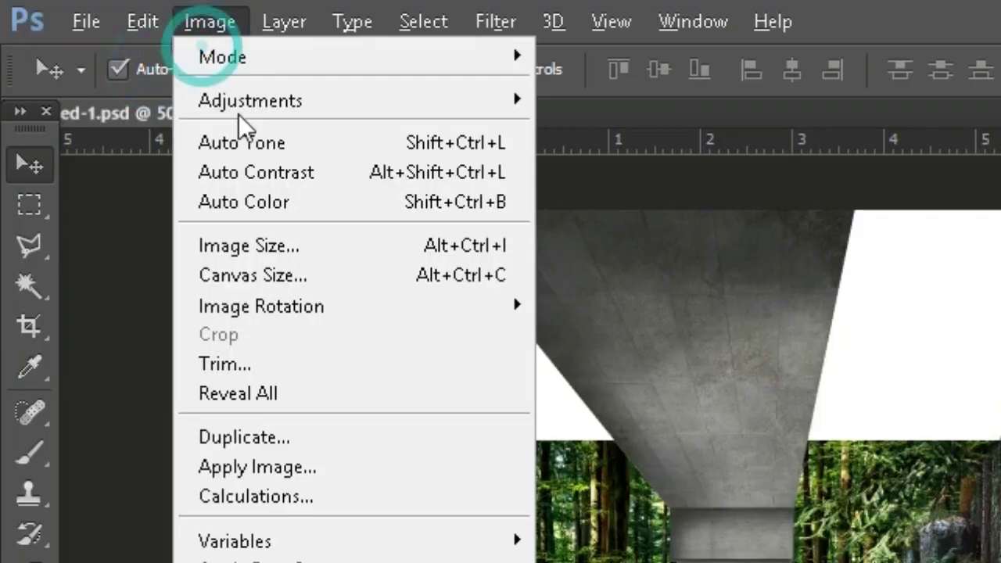
left_click(118, 47)
left_click(306, 125)
left_click_drag(785, 280, 749, 283)
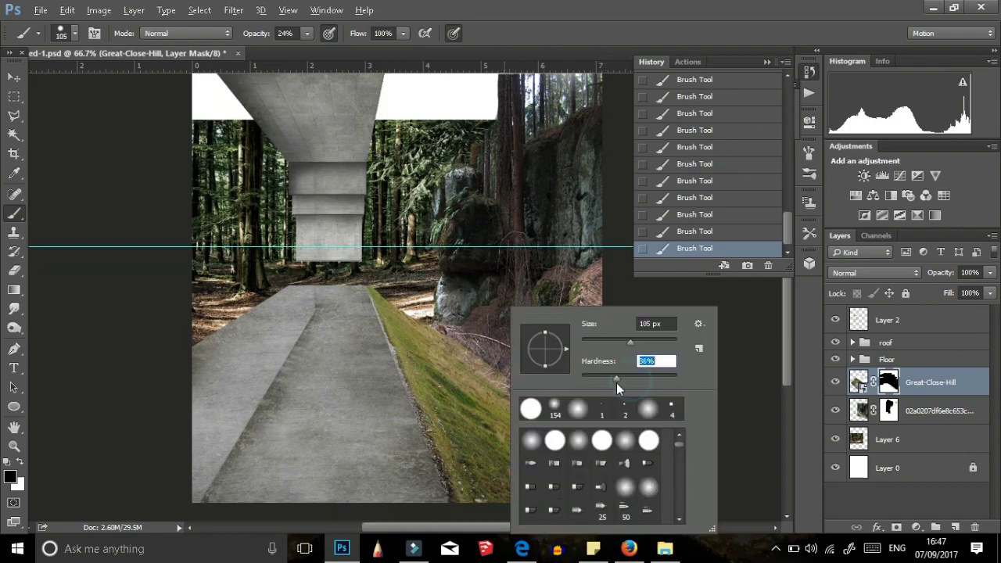
Mask the grass layer at lower opacity, hiding the pale patch and fading its top edge
key("Escape")
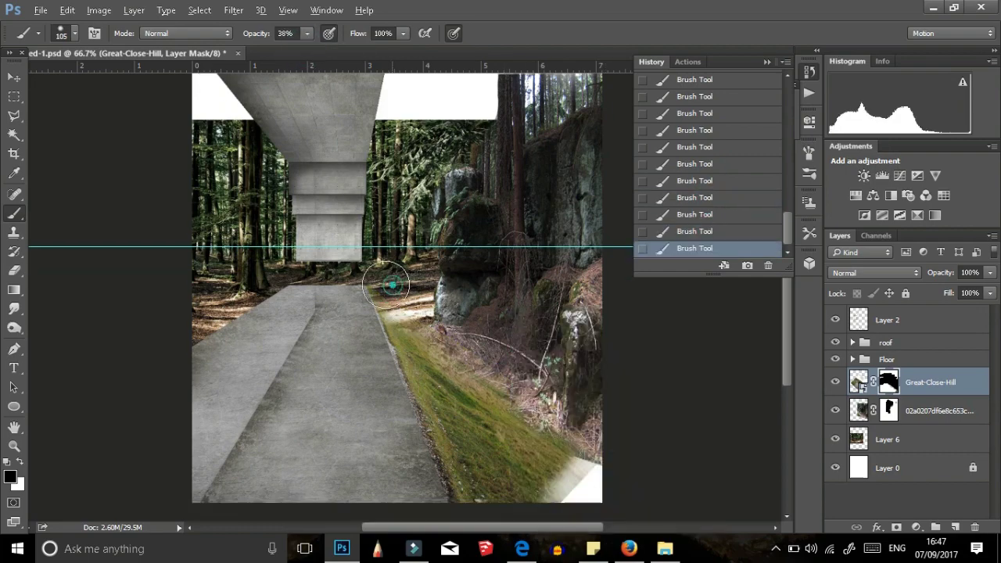
left_click_drag(512, 426, 469, 407)
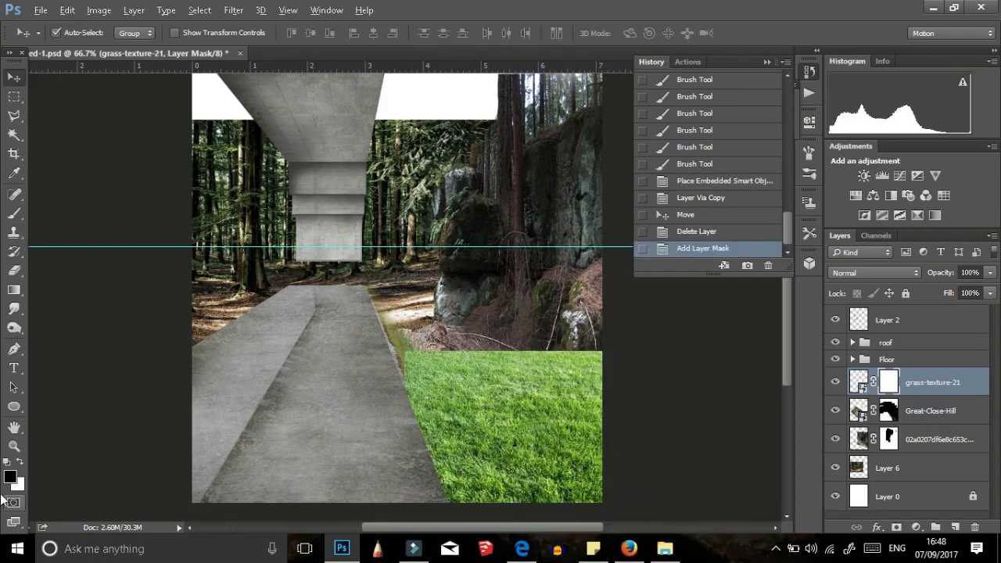
mouse_move(547, 367)
left_mouse_down()
mouse_move(526, 408)
mouse_move(598, 384)
mouse_move(442, 358)
left_mouse_up()
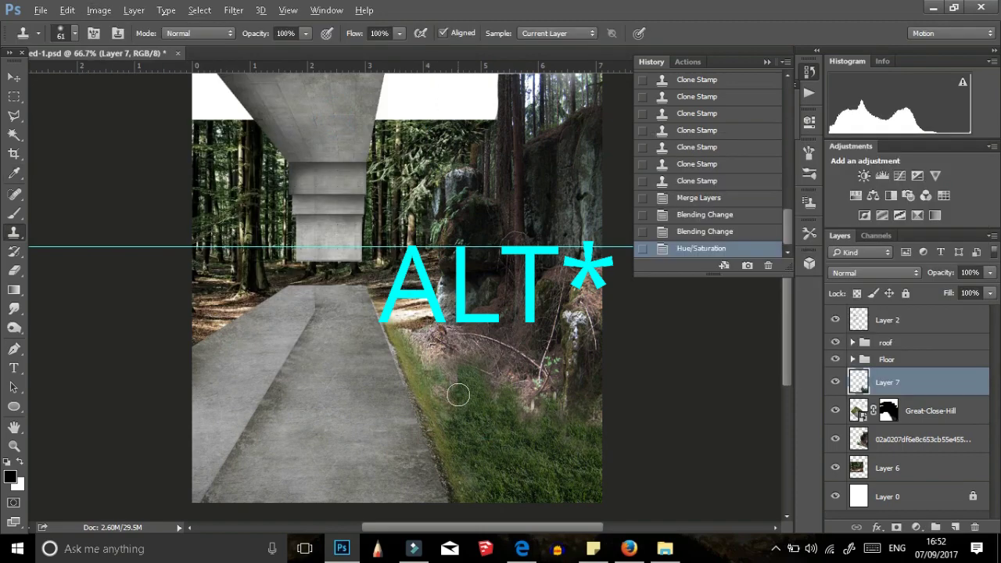
Shrink the clone brush and check the grass at 100% before zooming back out
right_click(592, 348)
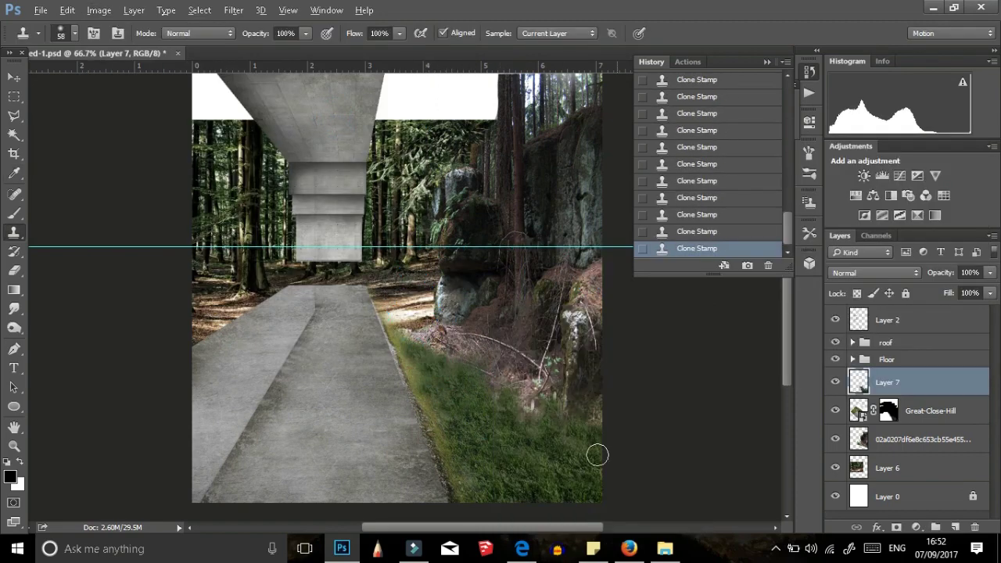
key("bracketleft")
key("bracketleft")
key("bracketleft")
key("bracketleft")
key("ctrl+plus")
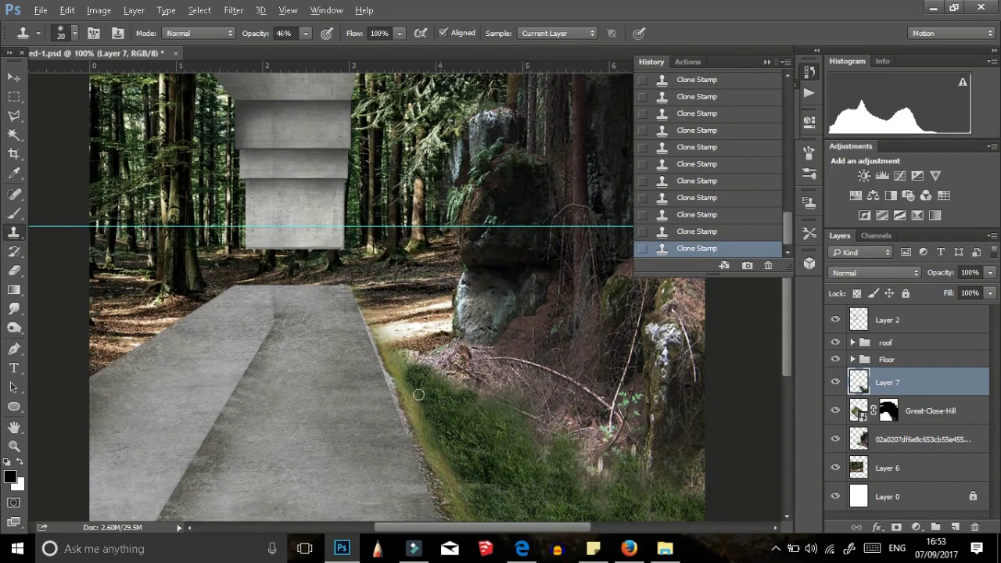
key("ctrl+minus")
key("ctrl+minus")
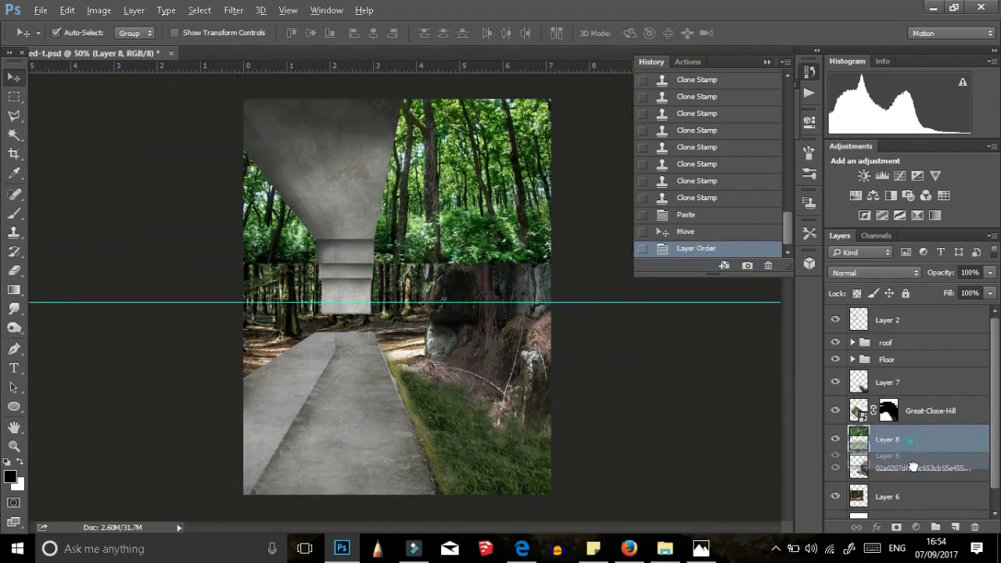
Reposition the pasted tree layer, duplicate it and erase unwanted parts
mouse_move(438, 180)
left_mouse_down()
mouse_move(538, 295)
mouse_move(254, 117)
mouse_move(391, 148)
left_mouse_up()
key("ctrl+j")
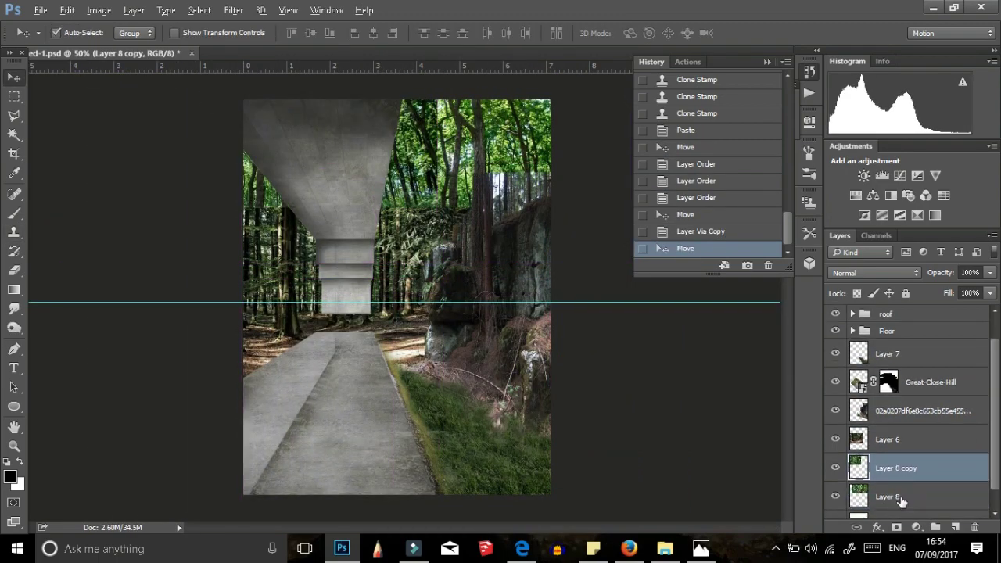
key("e")
right_click(446, 205)
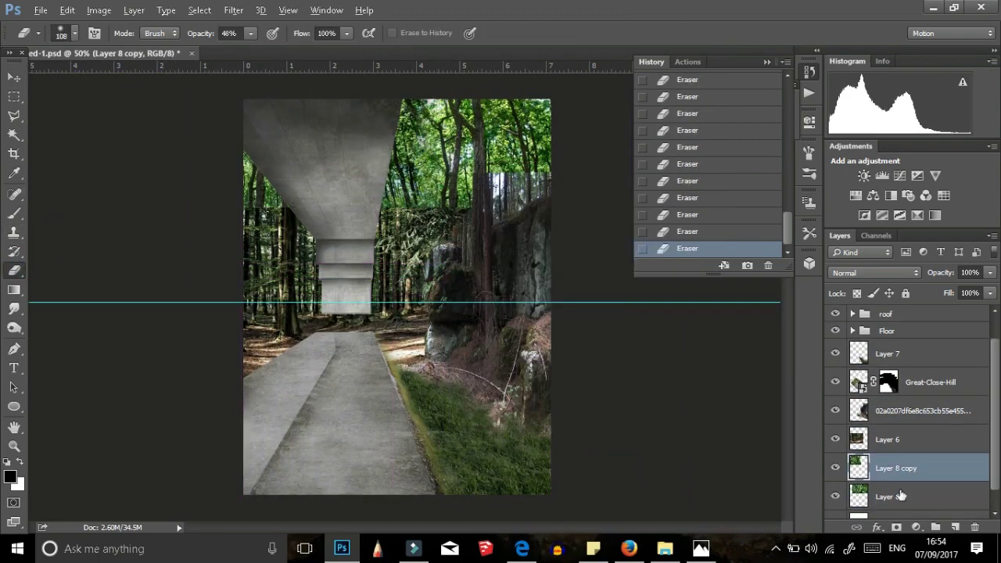
Turn the bush foliage darker and yellow-brown with Hue/Saturation
left_click(98, 9)
left_click(324, 160)
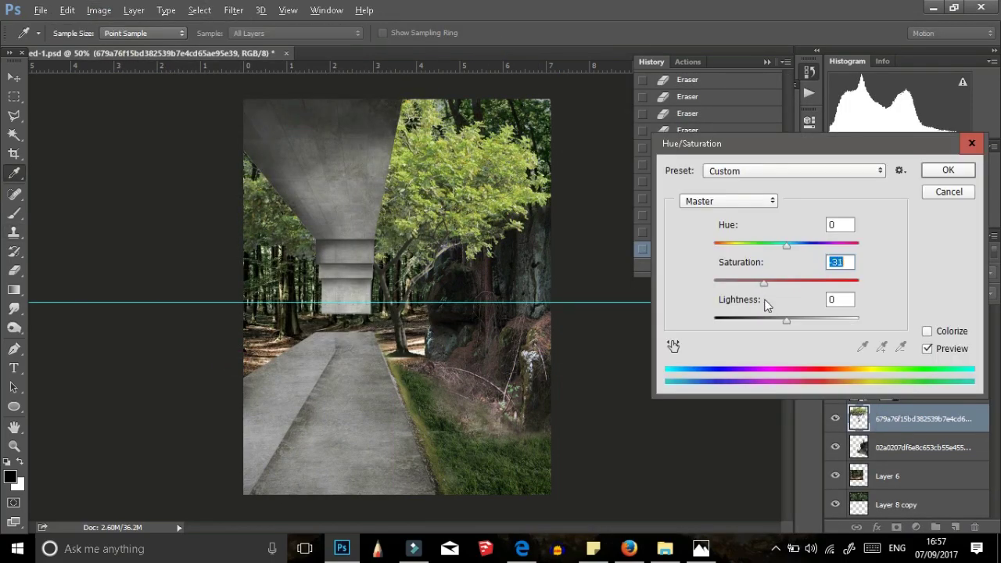
left_click_drag(767, 305, 764, 249)
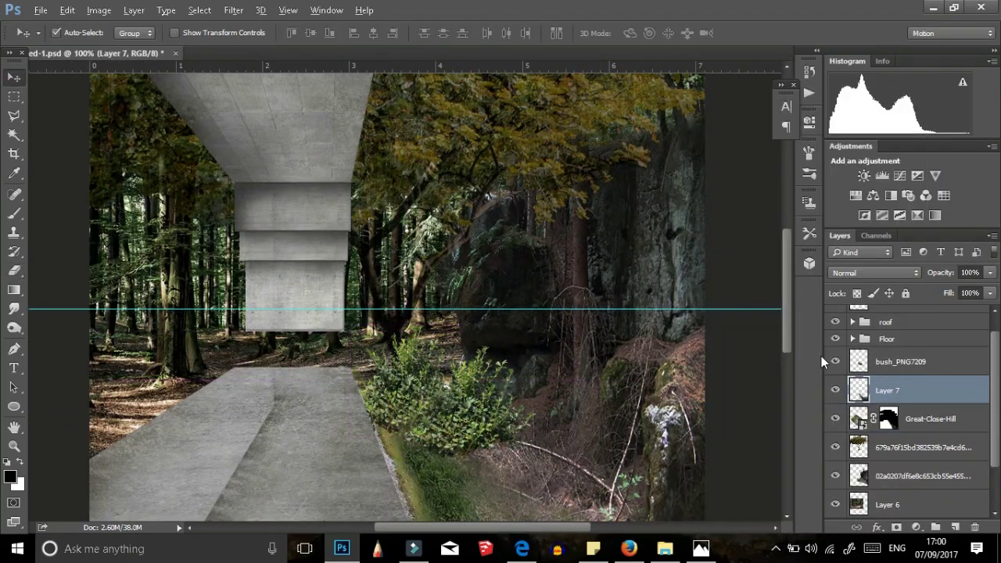
Merge the bush layers into one and move the bush further left
left_click(899, 361)
mouse_move(426, 447)
left_mouse_down()
mouse_move(409, 446)
mouse_move(407, 431)
left_mouse_up()
key("ctrl+t")
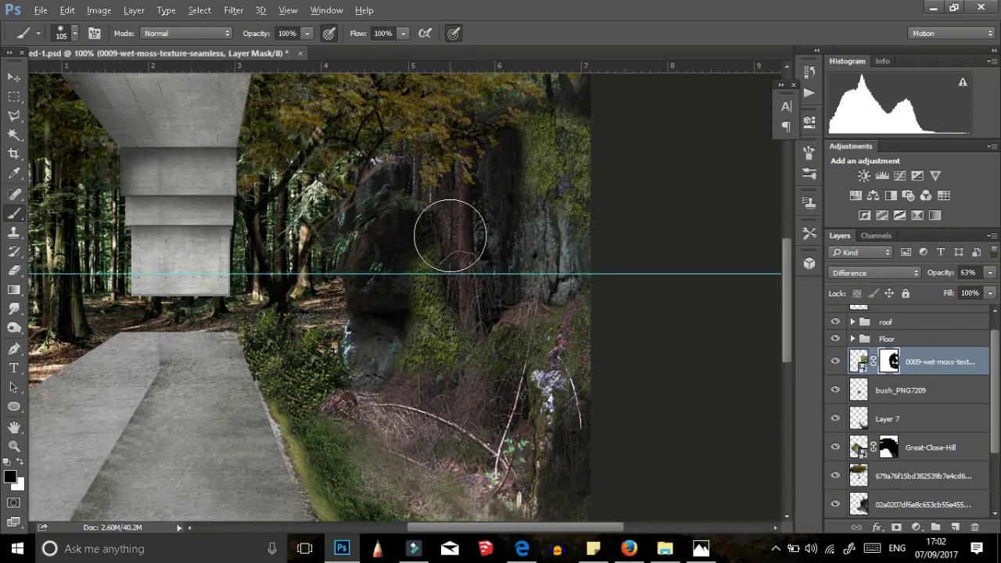
Paint more moss onto the rock face with a smaller brush at 22% opacity
right_click(532, 258)
left_click(402, 308)
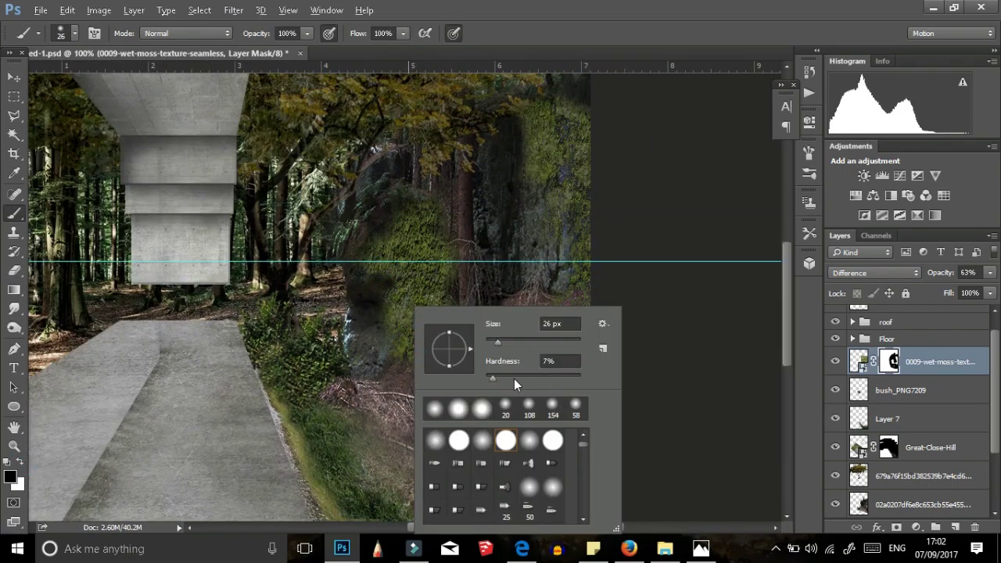
key("Return")
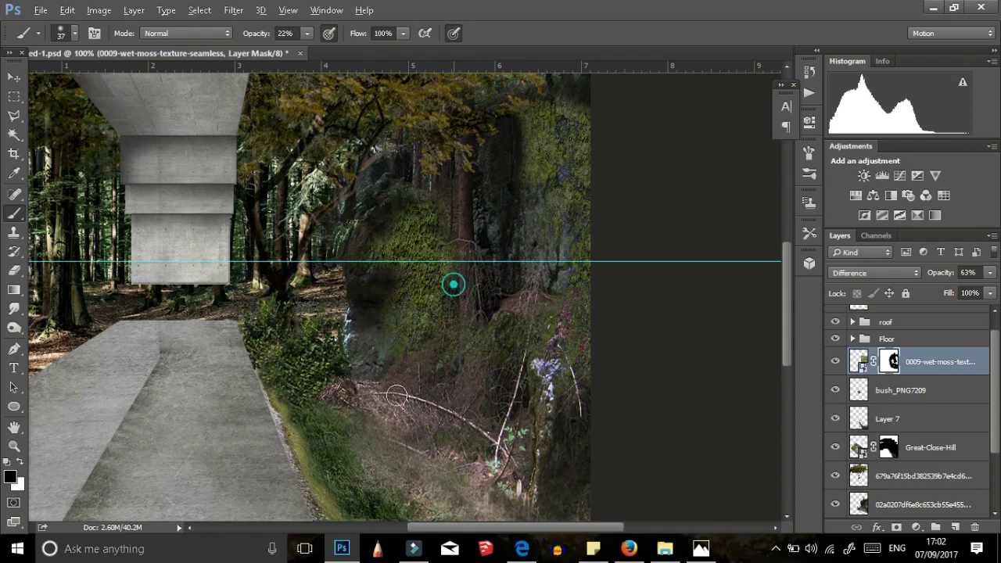
scroll(453, 255, "down", 2)
scroll(473, 314, "up", 1)
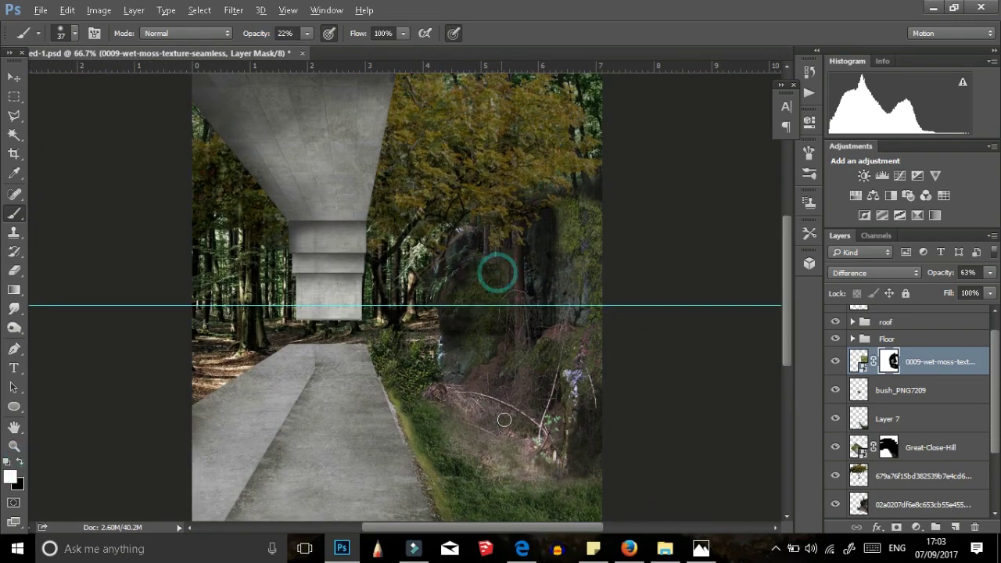
scroll(504, 420, "down", 1)
Try Subtract and Screen blends on the moss layer, settling on Hard Light
left_click(874, 272)
left_click(863, 328)
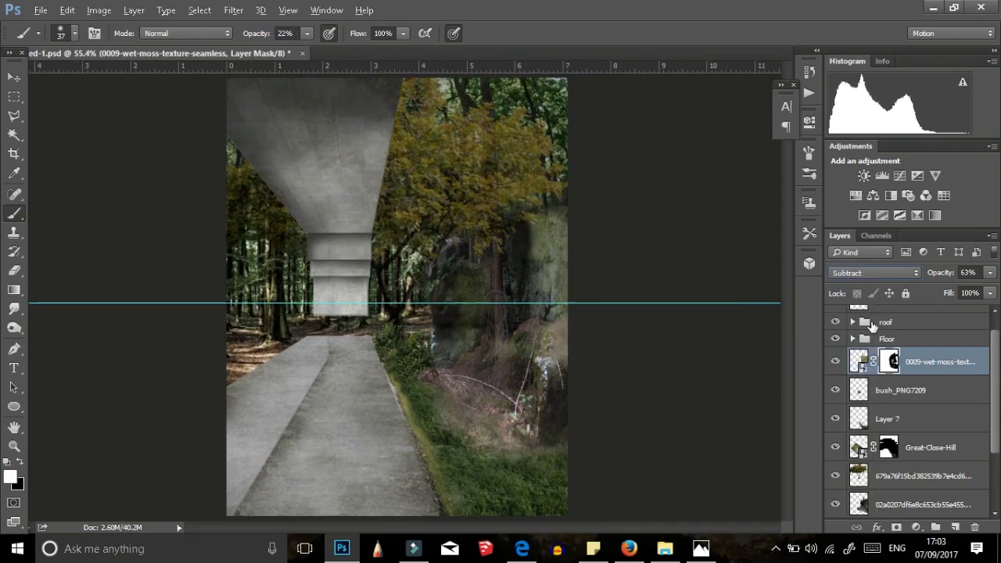
key("Up")
key("Up")
key("Up")
key("Up")
key("Up")
key("Up")
key("Up")
key("Up")
key("Up")
key("Up")
key("Up")
key("Up")
key("Up")
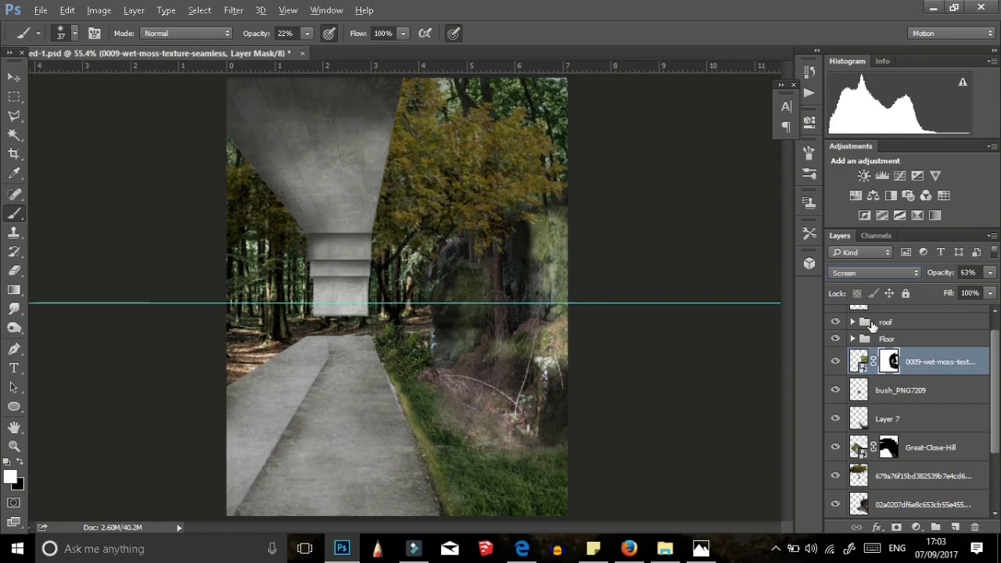
key("Down")
key("Down")
key("Down")
key("Down")
key("Down")
key("Down")
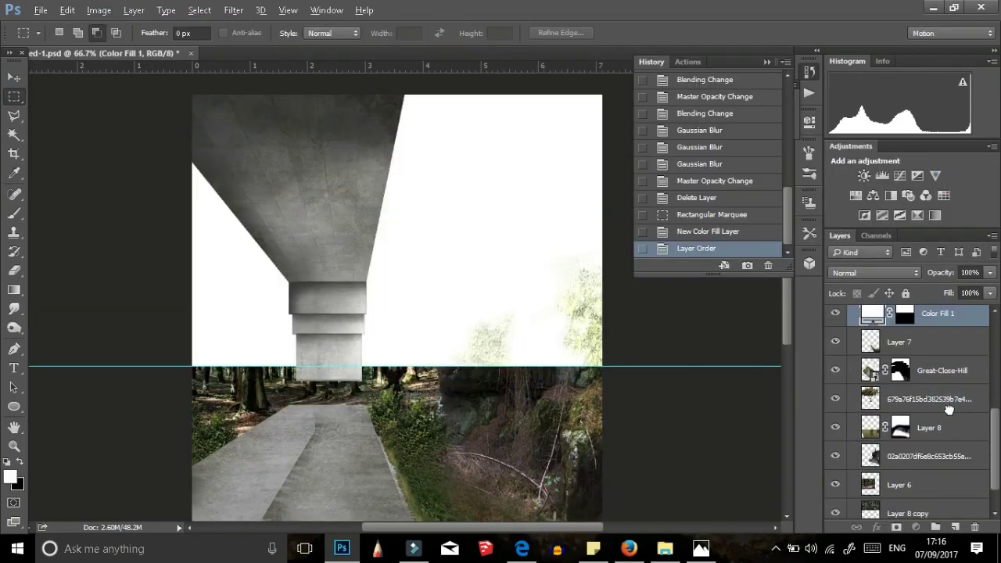
Move the white fill below the rock and tree layers, remove the guide and delete Layer 9
key("ctrl+bracketleft")
key("ctrl+bracketleft")
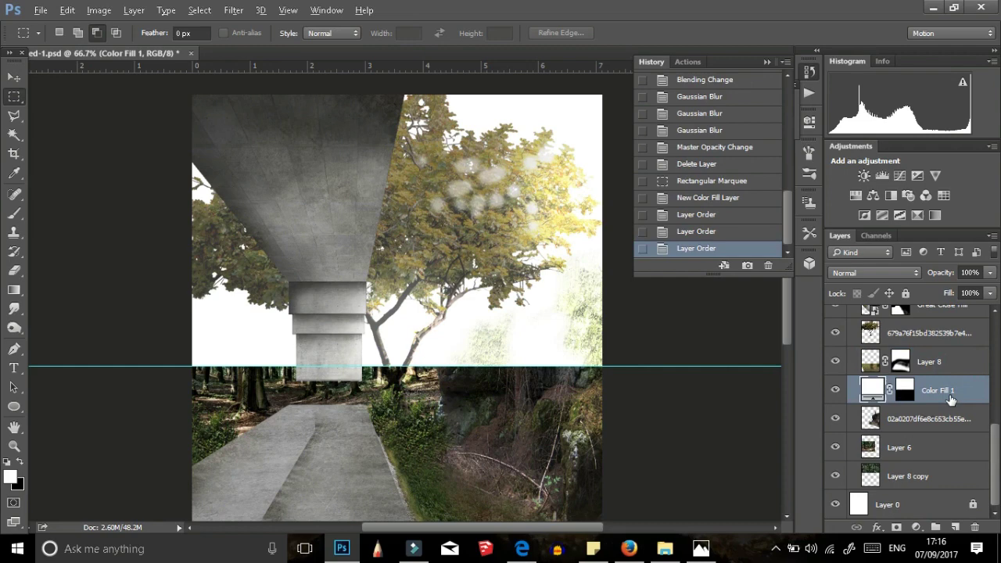
key("ctrl+bracketleft")
key("ctrl+bracketleft")
key("ctrl+bracketright")
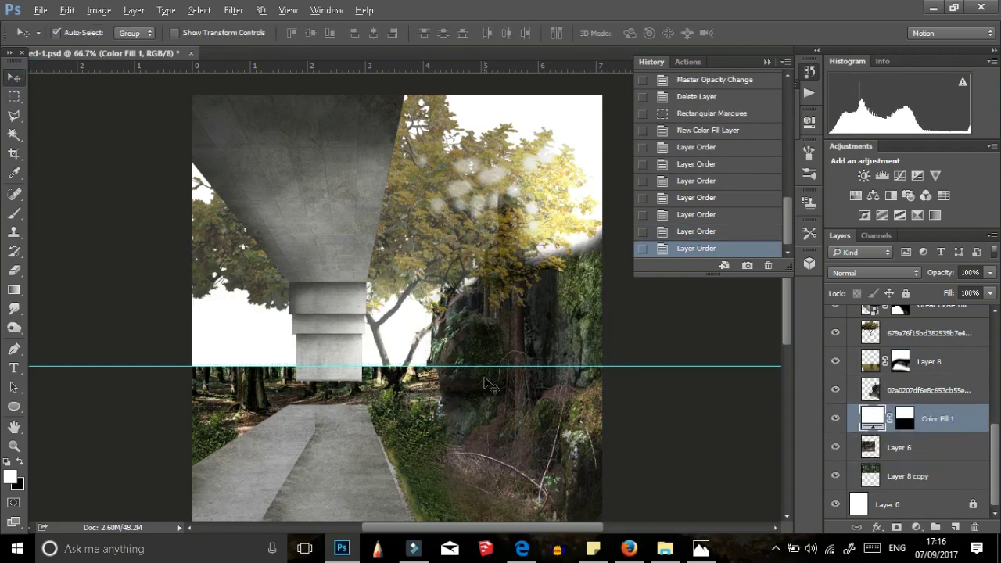
left_click_drag(616, 6, 617, 8)
left_click(409, 344)
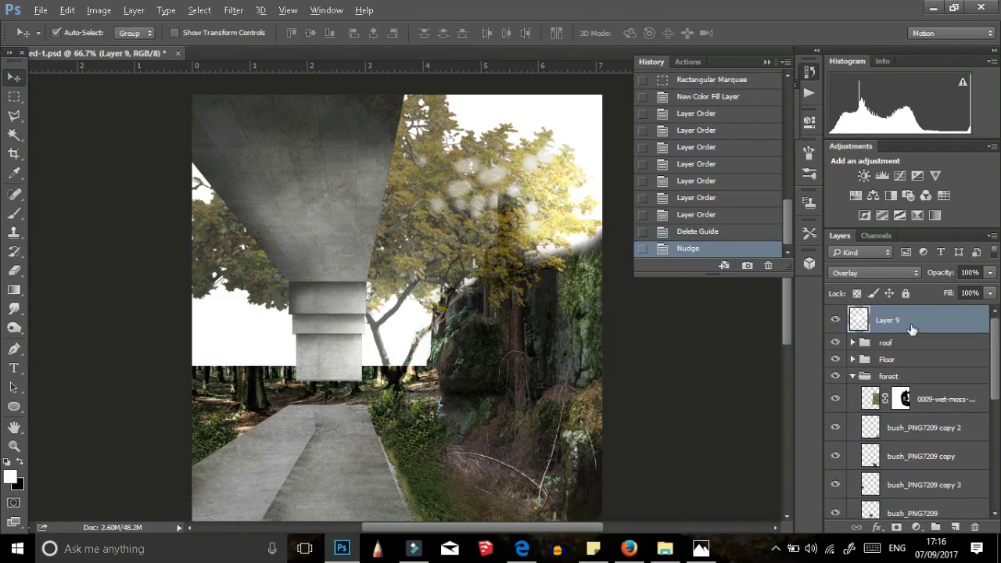
key("Delete")
Nudge Color Fill 1 down slightly and reapply the Gaussian Blur
left_click(376, 361)
scroll(953, 452, "down", 5)
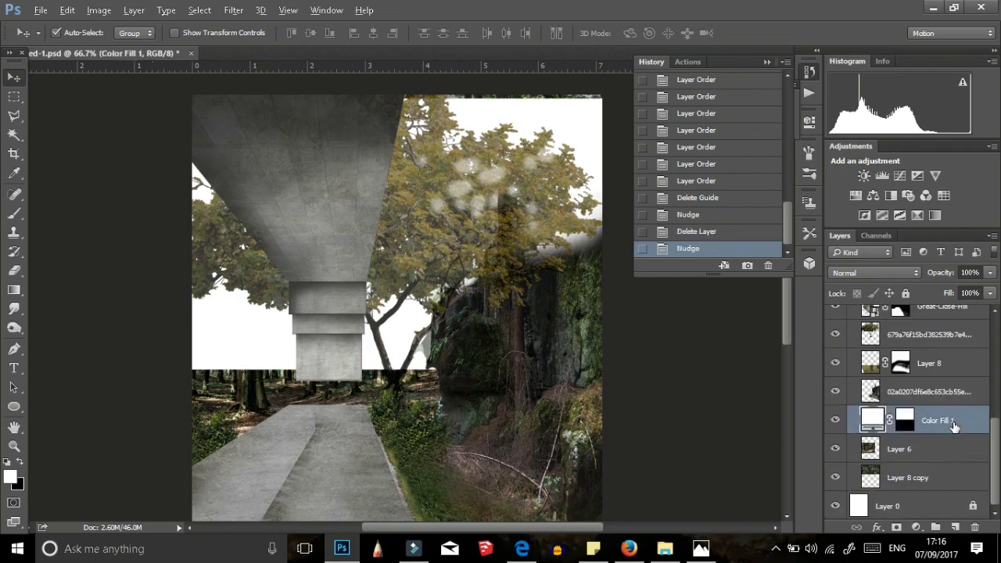
key("shift+Down")
key("shift+Down")
key("Return")
Cycle through blend modes for the white fill layer
left_click(233, 10)
left_click(251, 30)
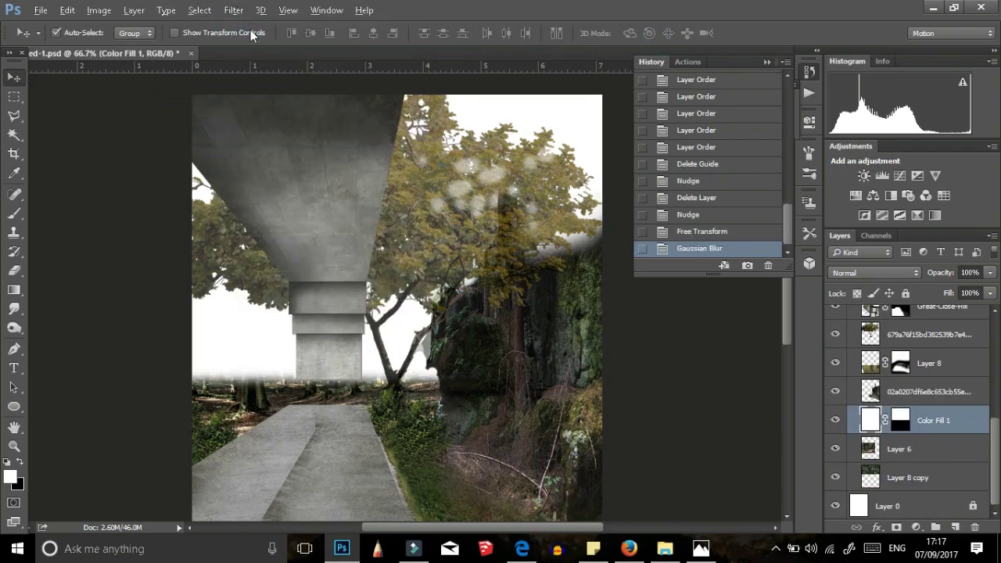
left_click(873, 272)
key("Down")
key("Down")
key("Down")
key("Down")
key("Down")
key("Down")
key("Down")
key("Down")
key("Down")
key("Down")
key("Down")
key("Down")
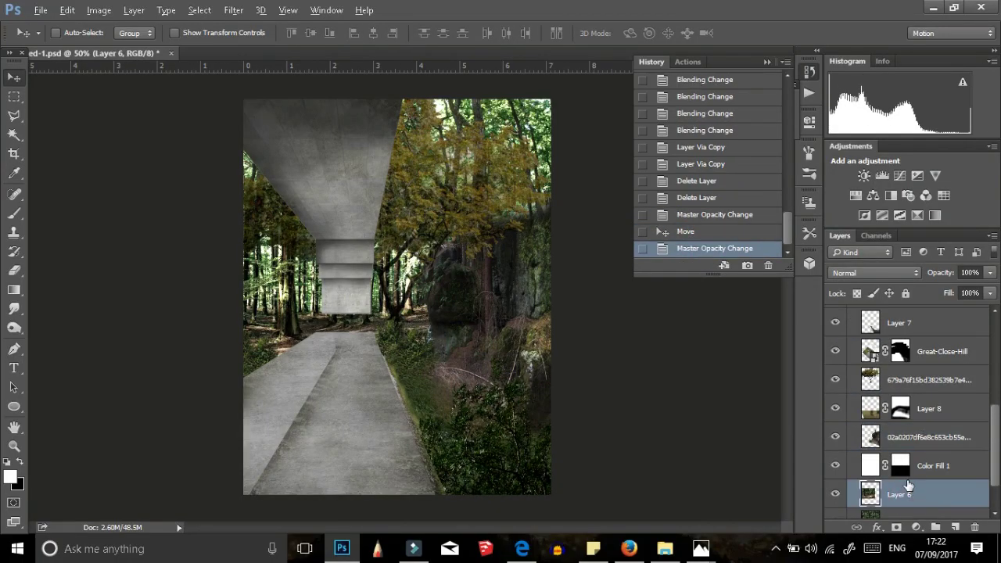
Apply Levels with output black 25 to Layer 6 copy and Layer 8 copy
key("ctrl+l")
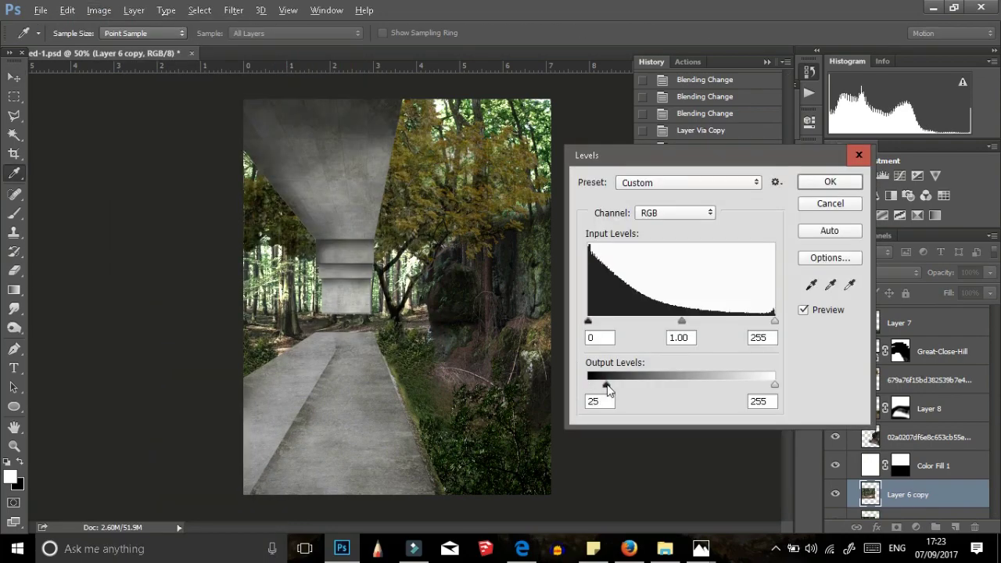
key("Return")
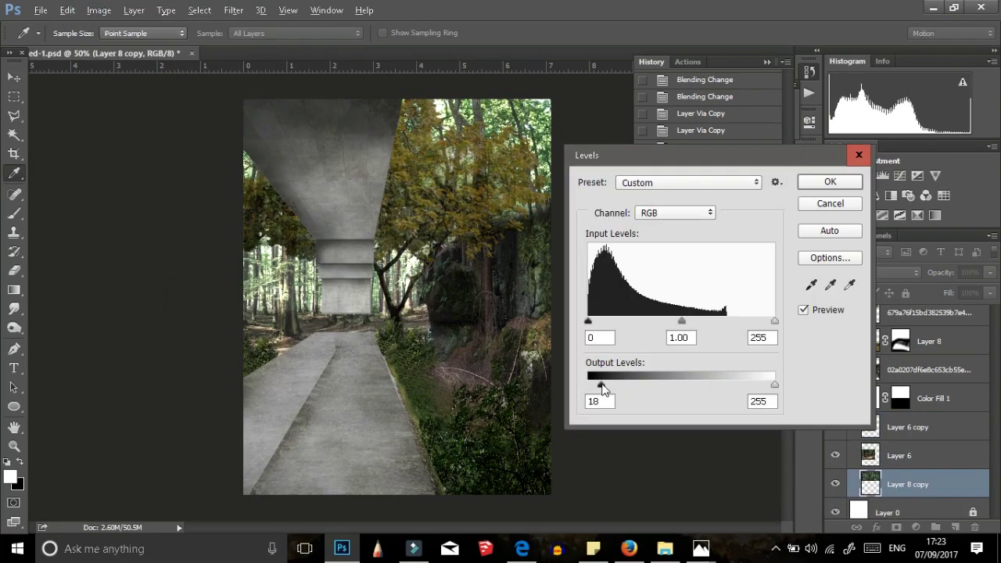
key("Return")
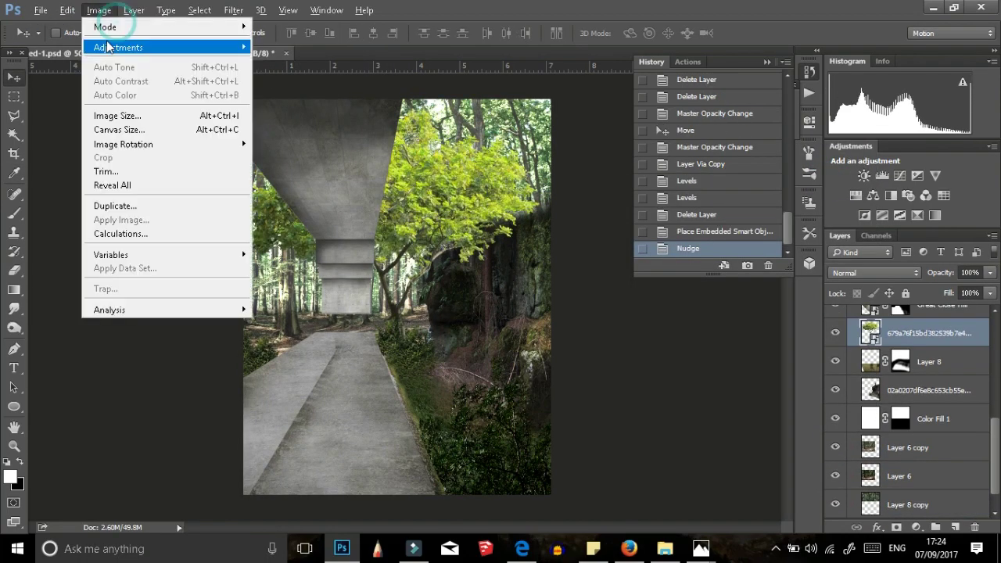
left_click(283, 64)
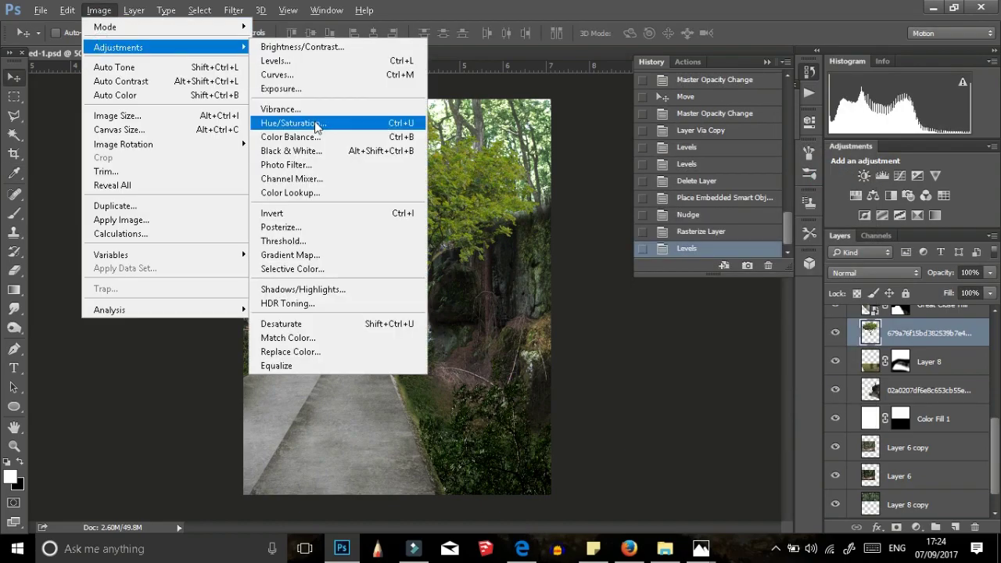
Reduce the tree layer's saturation to -21 with Hue/Saturation
left_click(313, 121)
left_click_drag(757, 283, 771, 283)
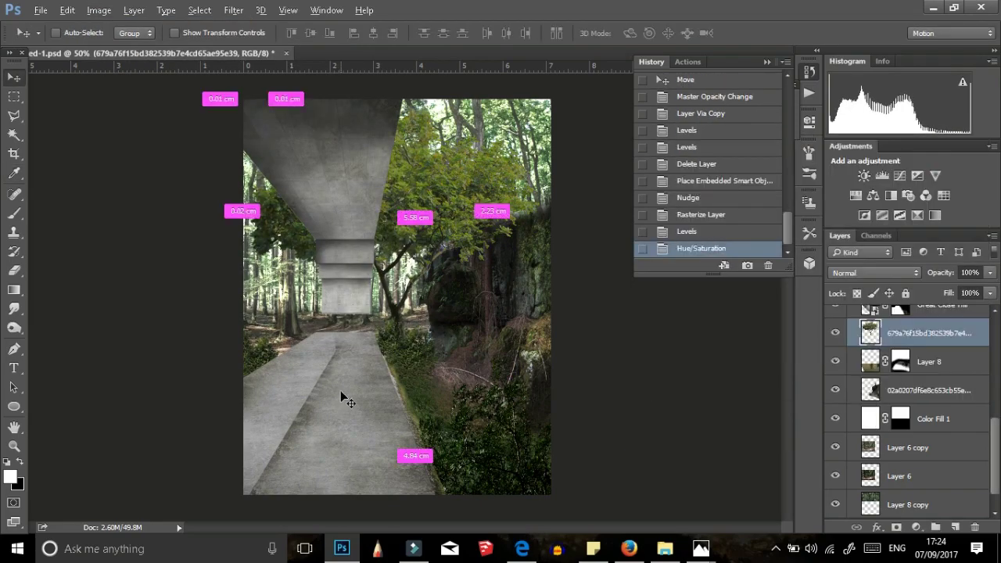
scroll(342, 396, "up", 4)
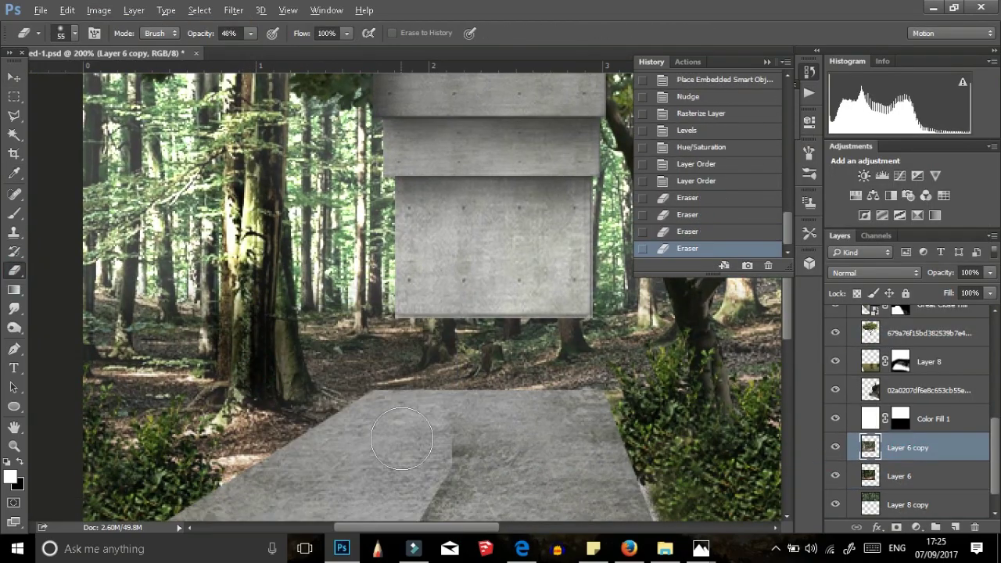
scroll(307, 370, "down", 2)
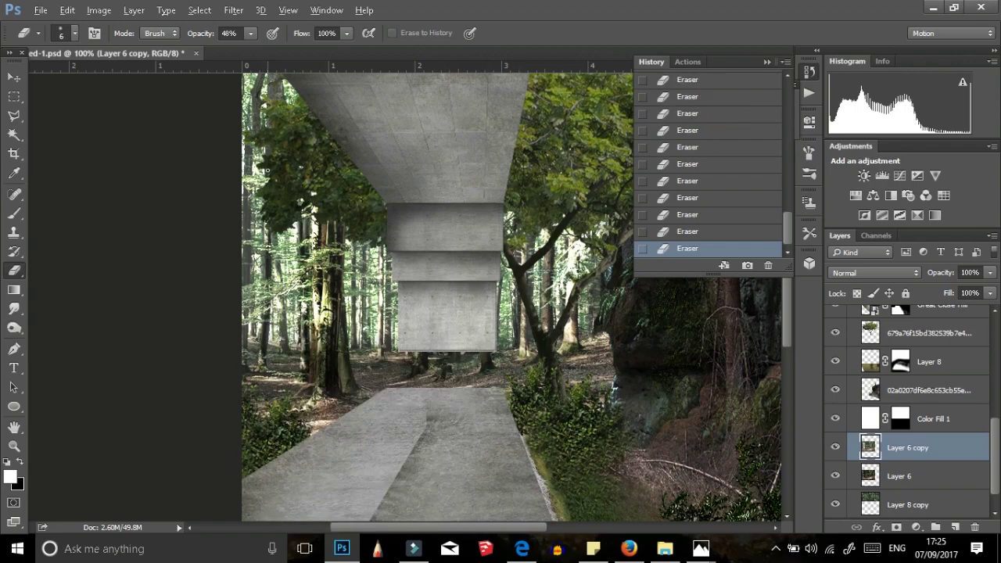
Extend the outline along the corridor edges, then switch to the Rectangular Marquee
right_click(377, 305)
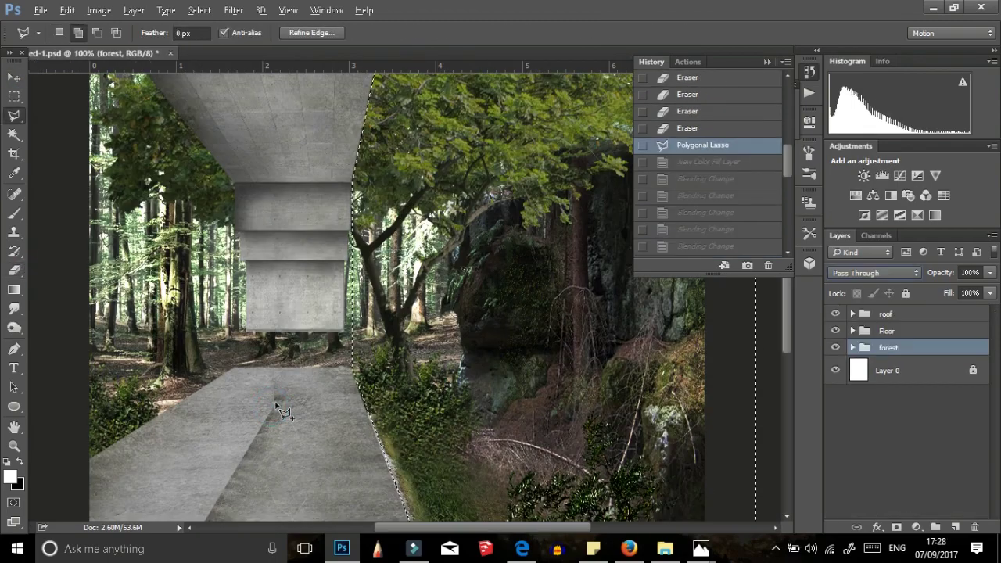
scroll(276, 405, "up", 3)
scroll(279, 279, "down", 2)
scroll(279, 279, "up", 2)
scroll(279, 279, "down", 4)
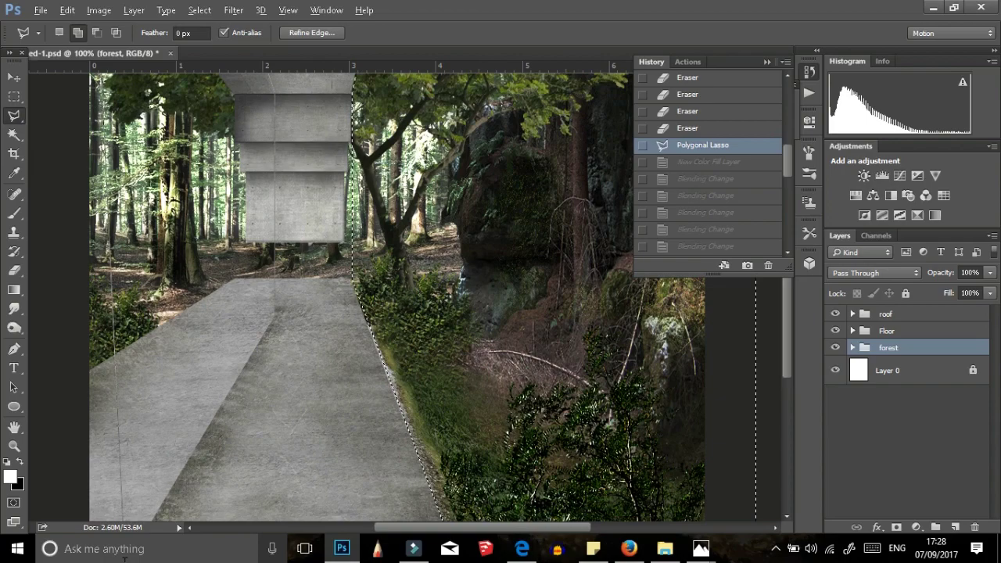
scroll(368, 298, "down", 3)
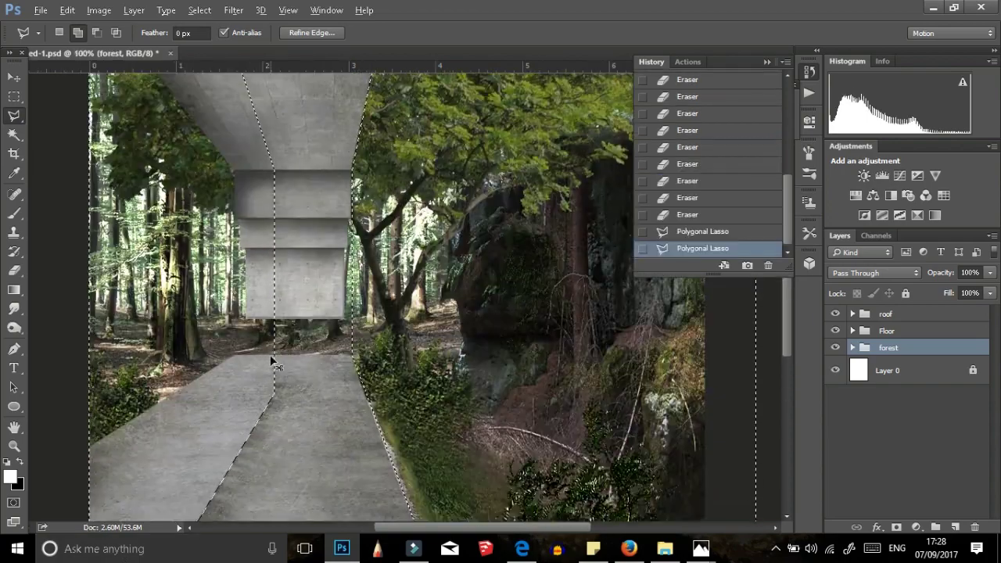
scroll(367, 297, "right", 2)
scroll(466, 480, "up", 2)
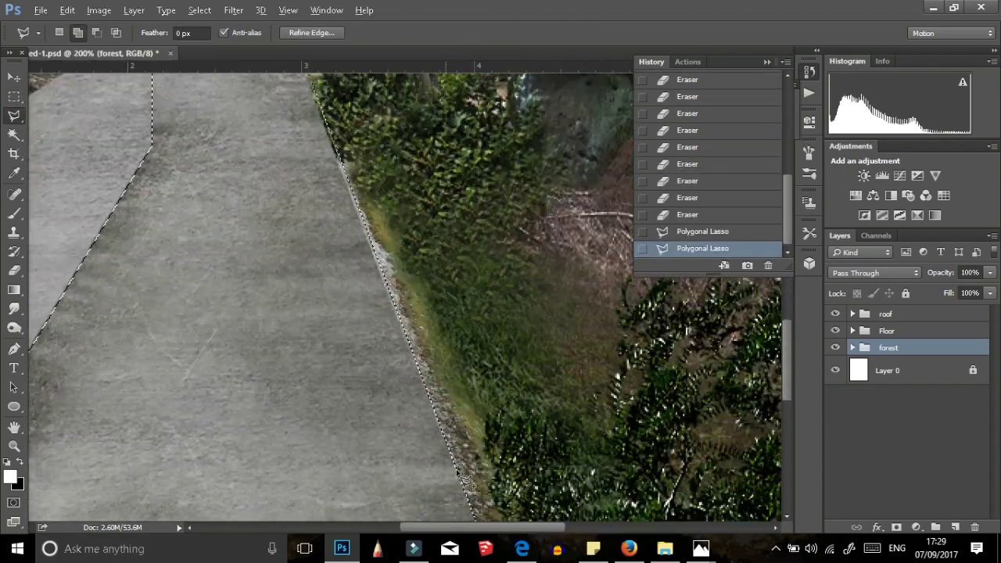
left_click(479, 494)
scroll(479, 494, "up", 2)
key("m")
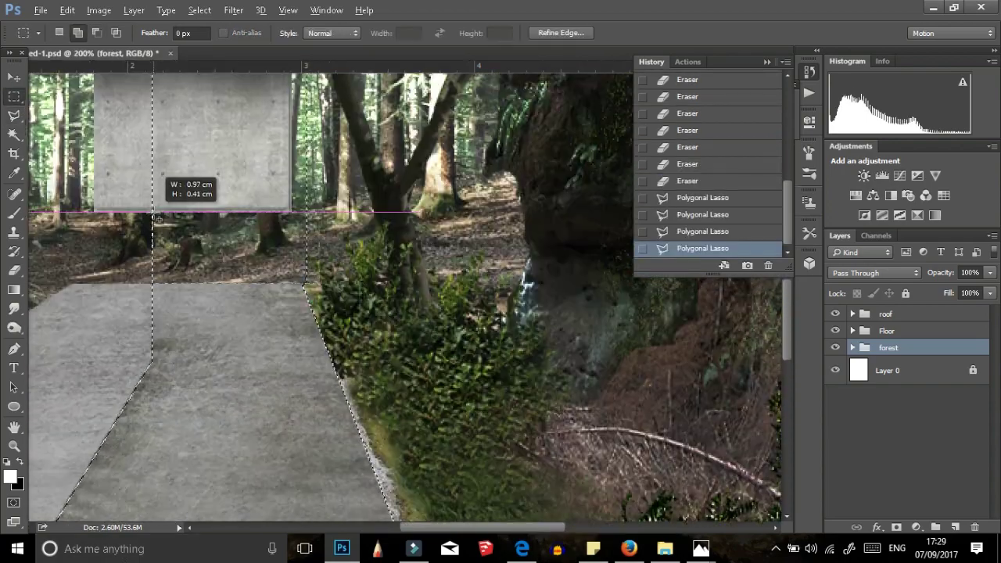
scroll(284, 208, "up", 6)
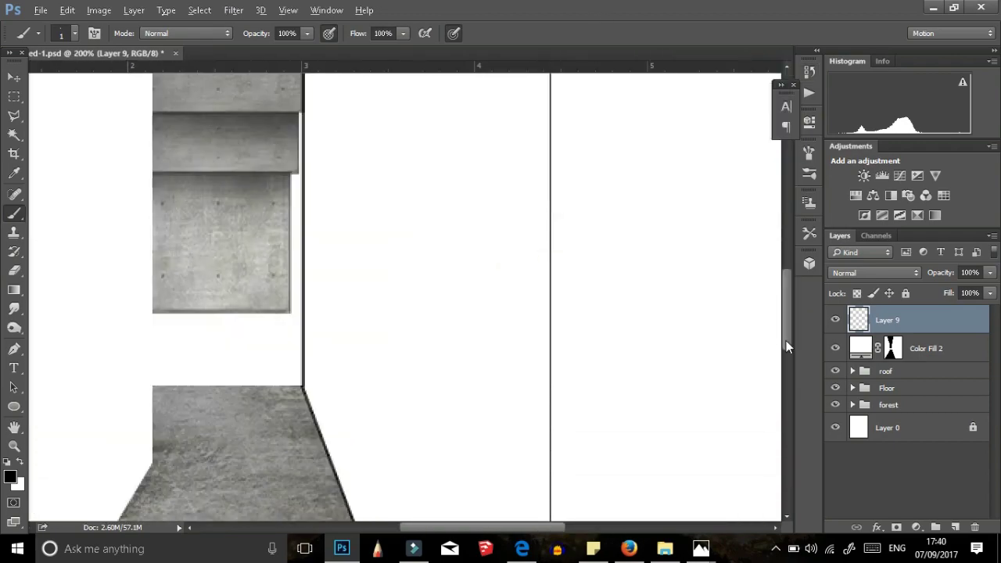
Draw black mullion lines with a 4 px brush framing the glass panels along the corridor
right_click(512, 456)
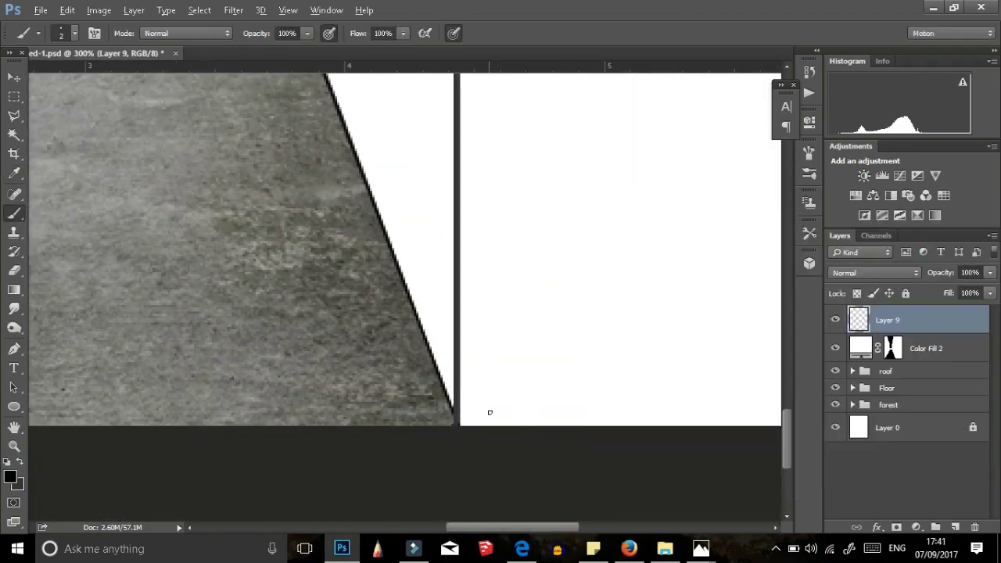
right_click(489, 412)
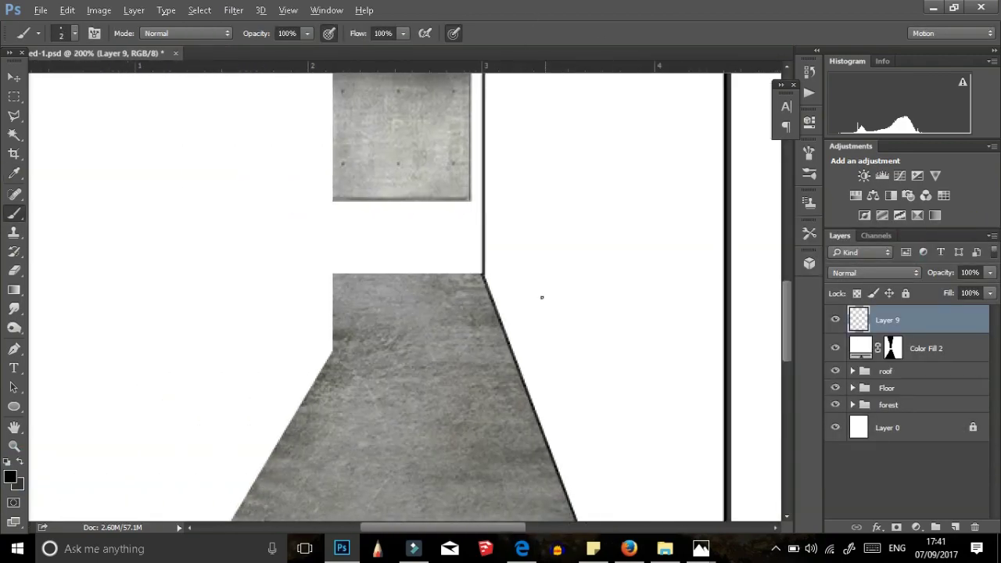
right_click(540, 295)
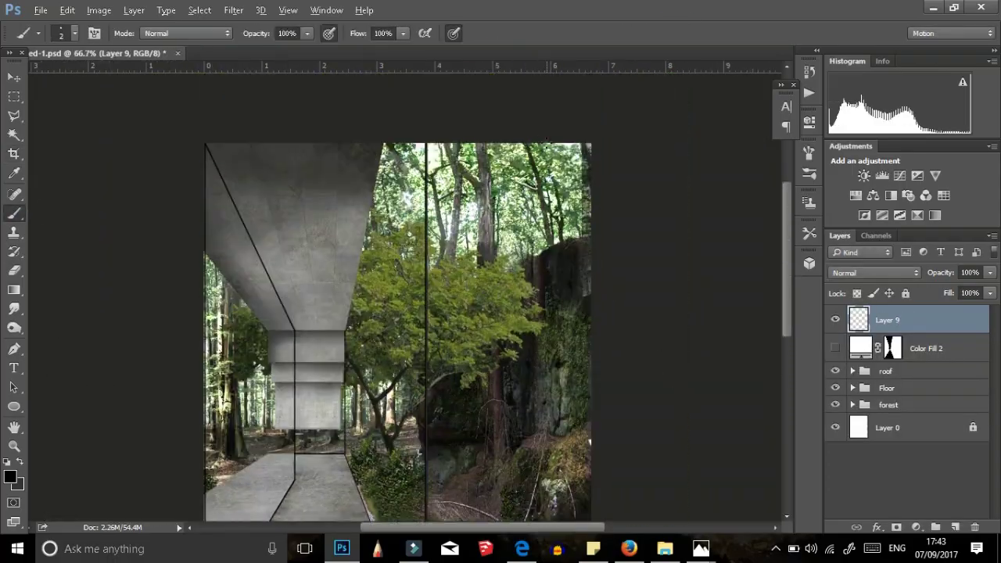
scroll(371, 376, "up", 3)
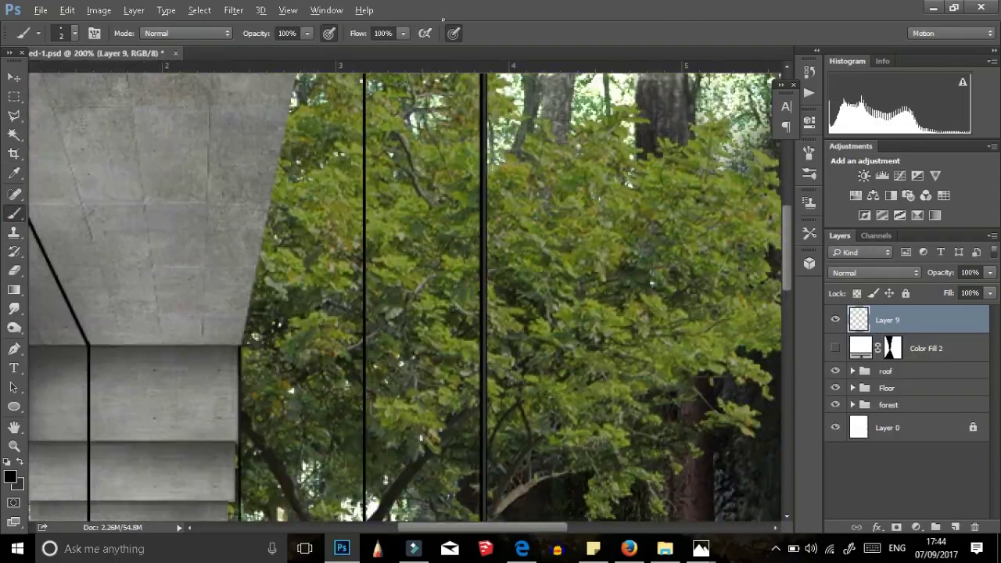
left_click_drag(371, 376, 272, 375)
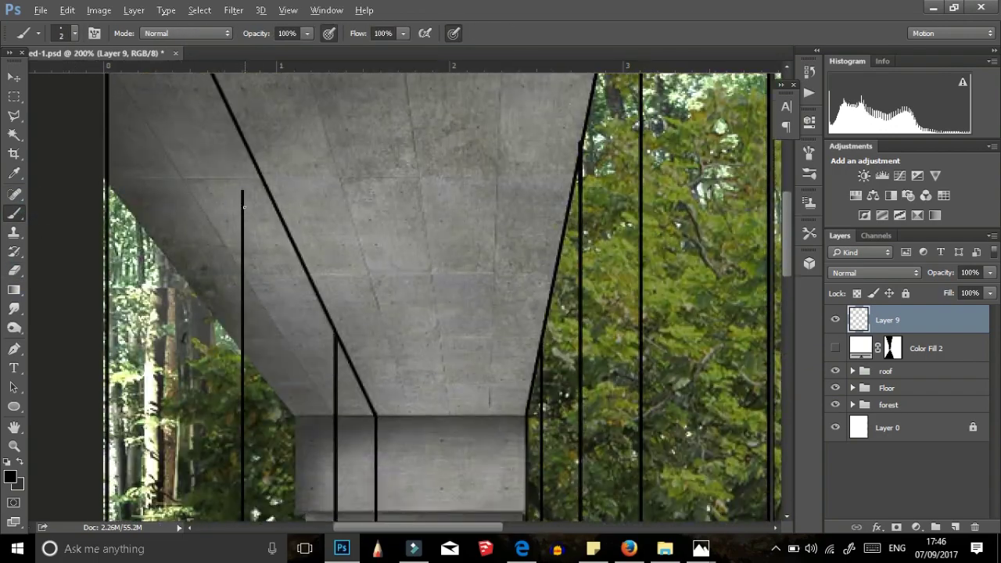
key("ctrl+0")
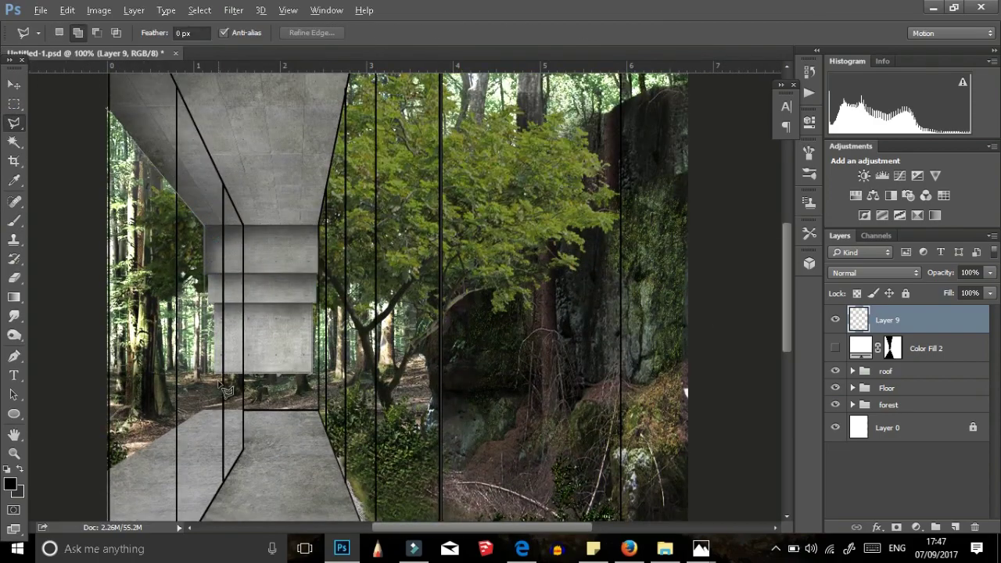
scroll(225, 389, "up", 2)
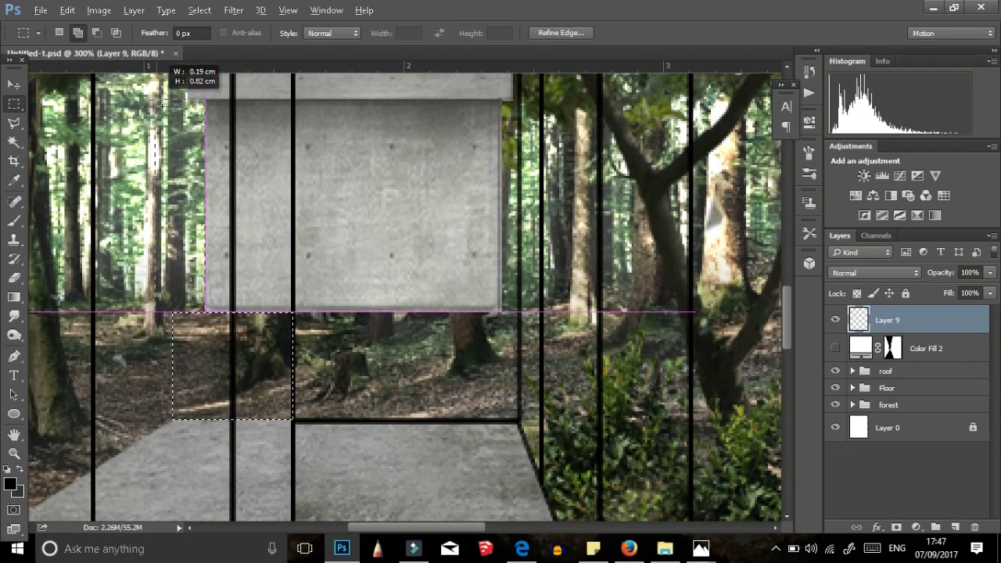
Add another rectangle to the glass selection and switch to the Polygonal Lasso
left_click_drag(161, 104, 159, 105)
scroll(159, 105, "down", 4)
key("l")
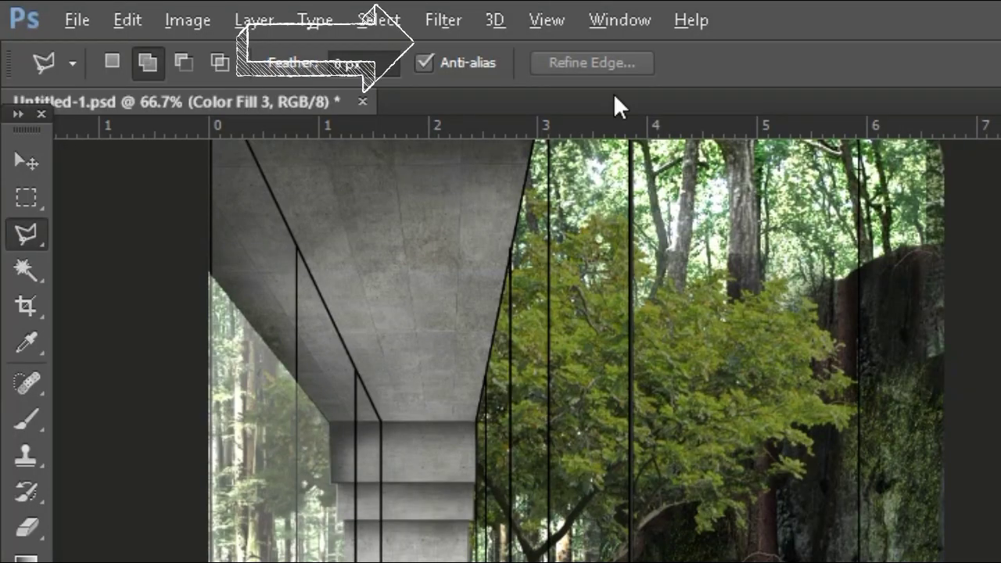
left_click(443, 19)
key("Escape")
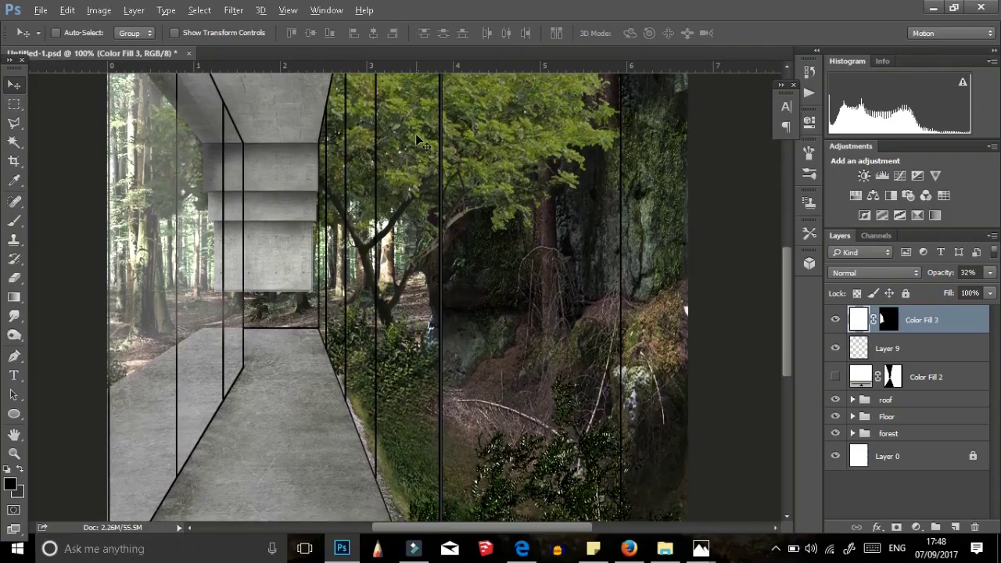
Move Color Fill 3 below Layer 9, reverting history to the Layer Order state
key("ctrl+plus")
key("ctrl+plus")
key("ctrl+bracketleft")
key("b")
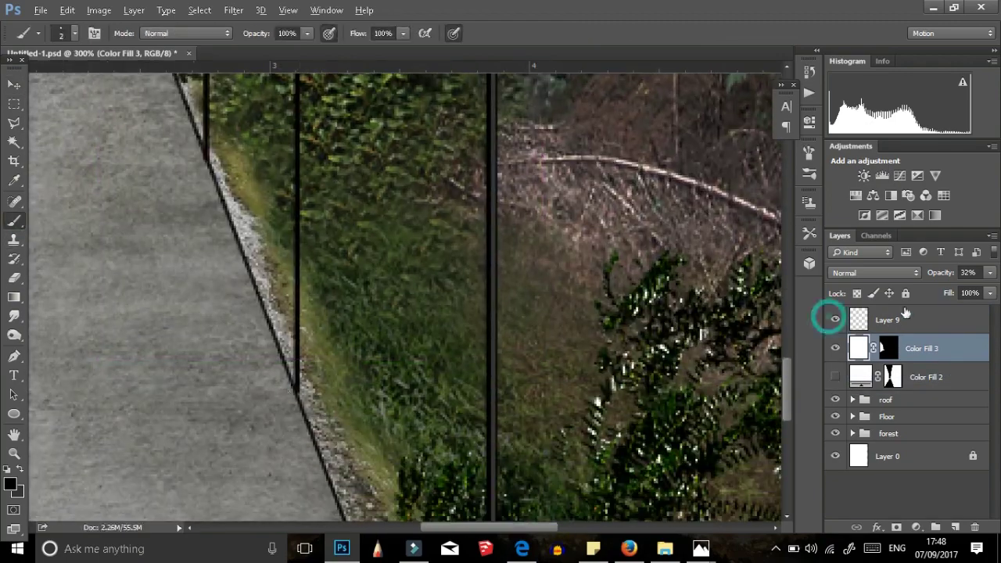
left_click(809, 72)
left_click(744, 227)
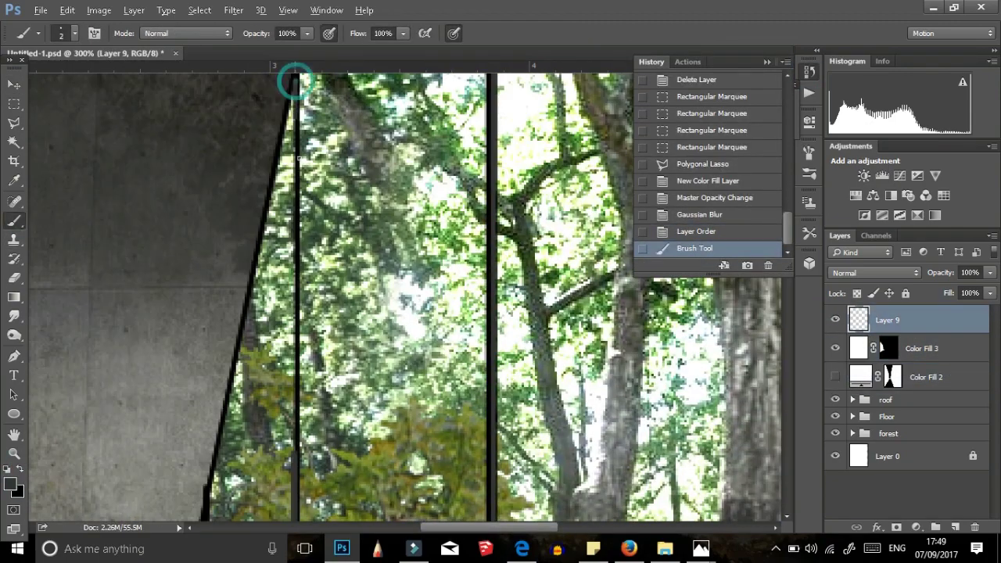
left_click(766, 62)
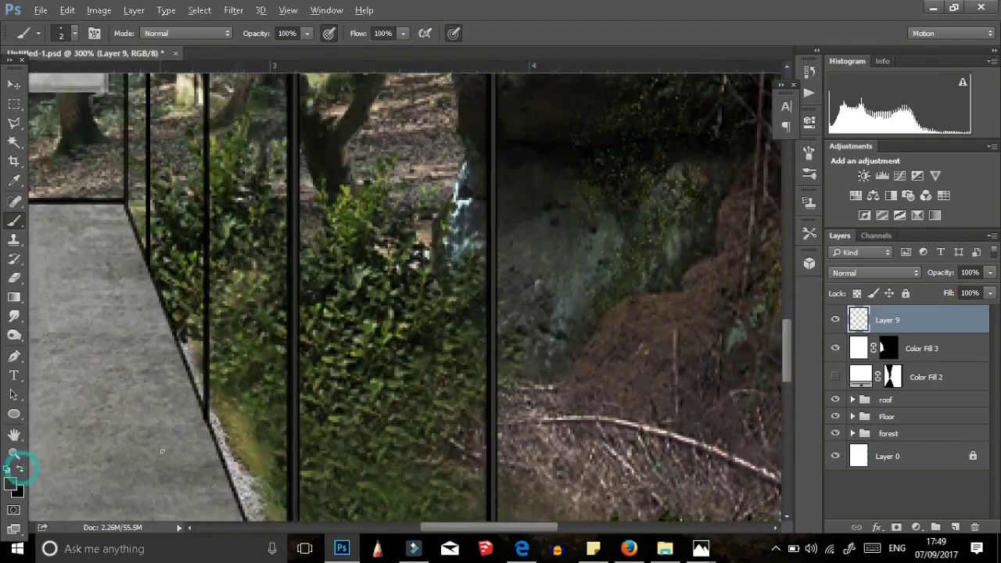
Paint thin black frame lines with a fine brush tip and erase stray marks
key("e")
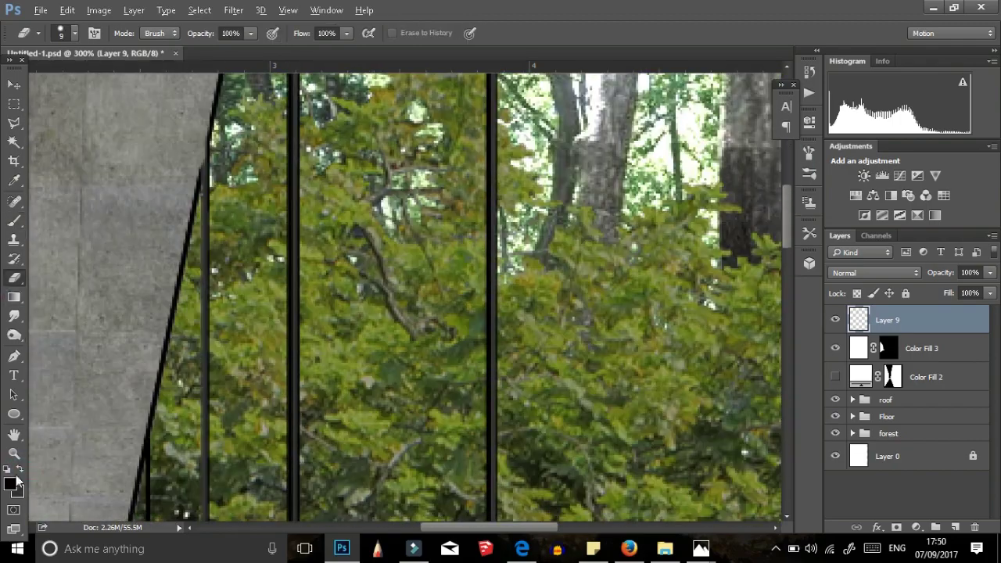
key("b")
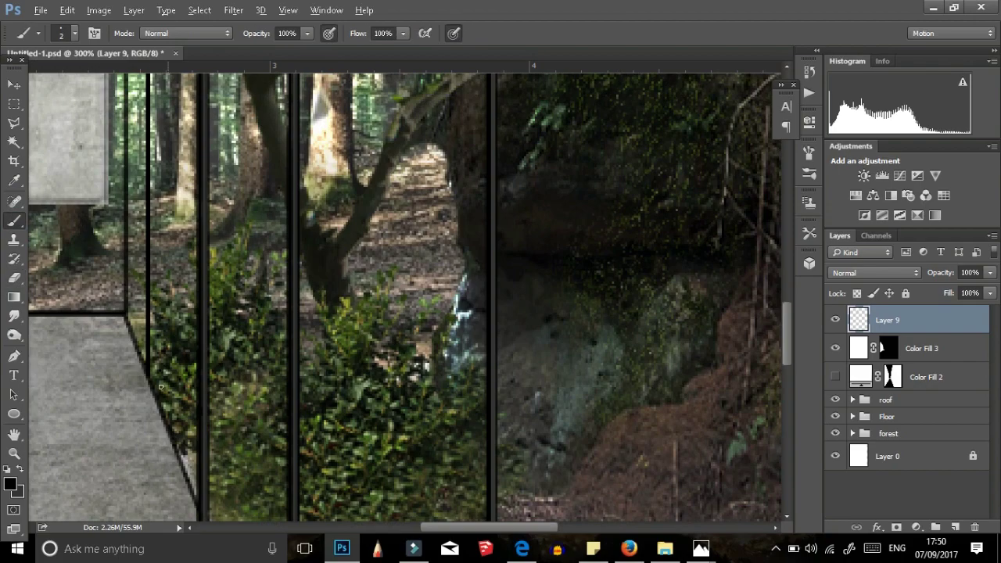
left_click(75, 33)
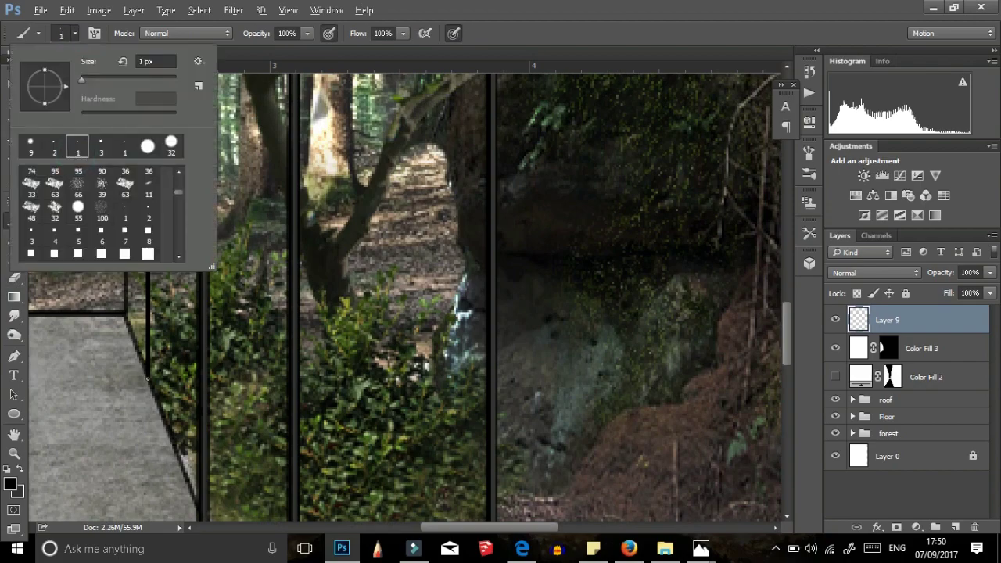
key("Return")
key("b")
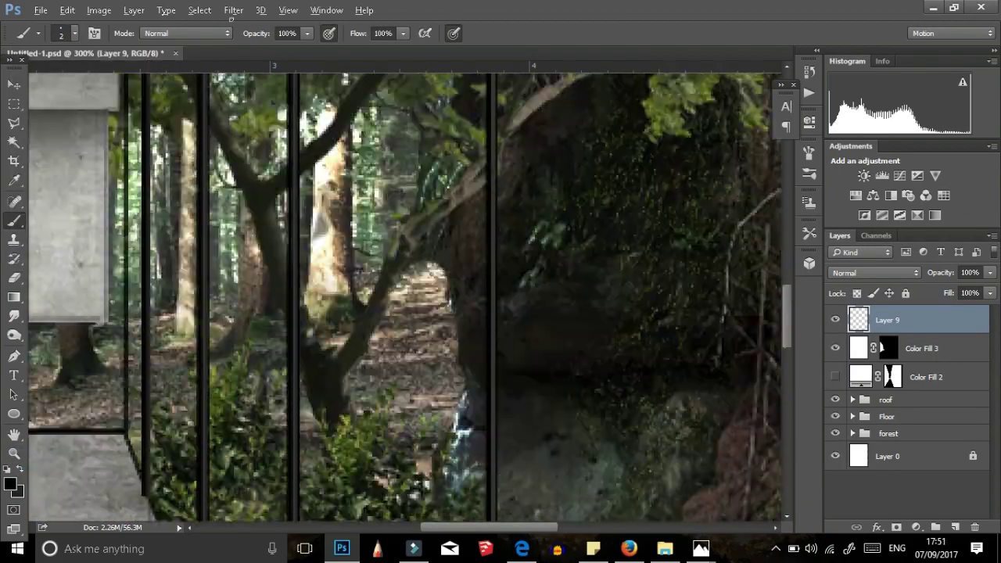
key("e")
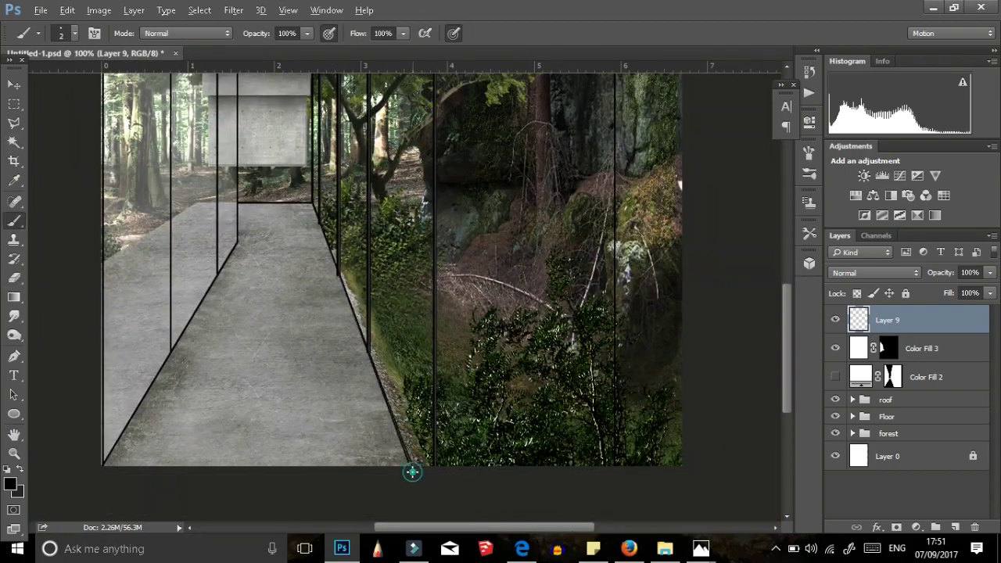
scroll(412, 471, "up", 1)
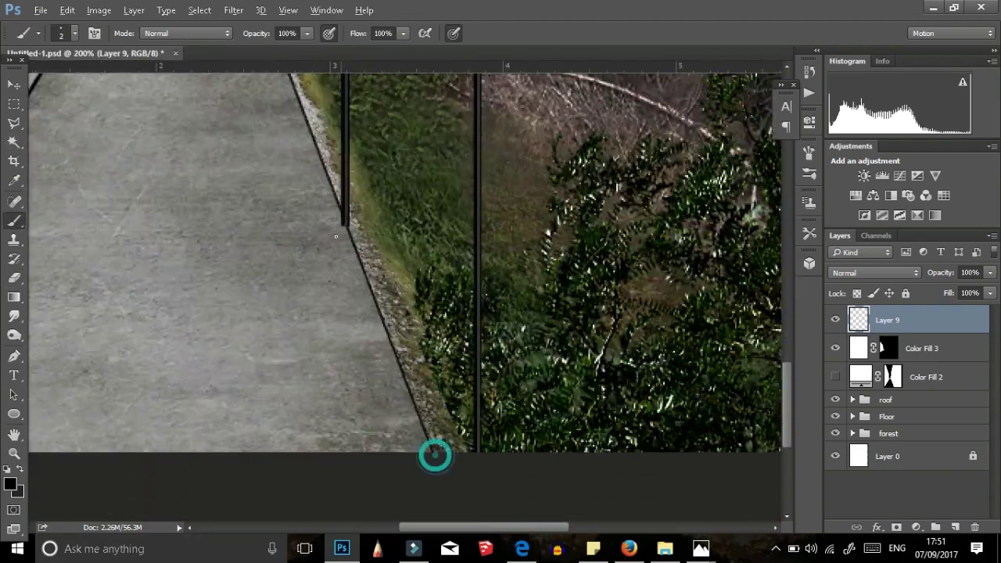
scroll(348, 227, "up", 3)
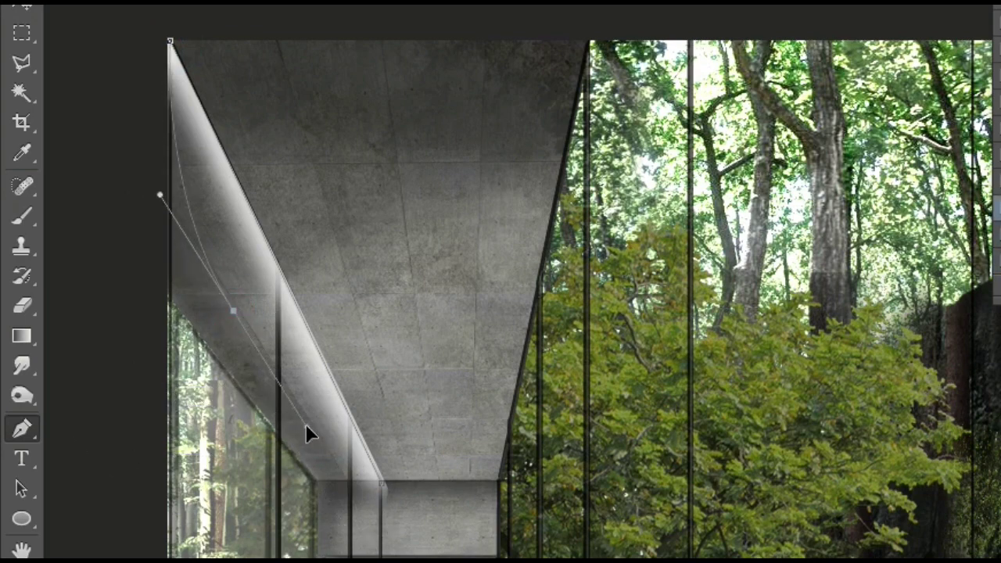
Finish the ceiling highlight path, convert the gradient to a smart object, reshape and trim it
scroll(383, 547, "down", 5)
left_click(370, 471)
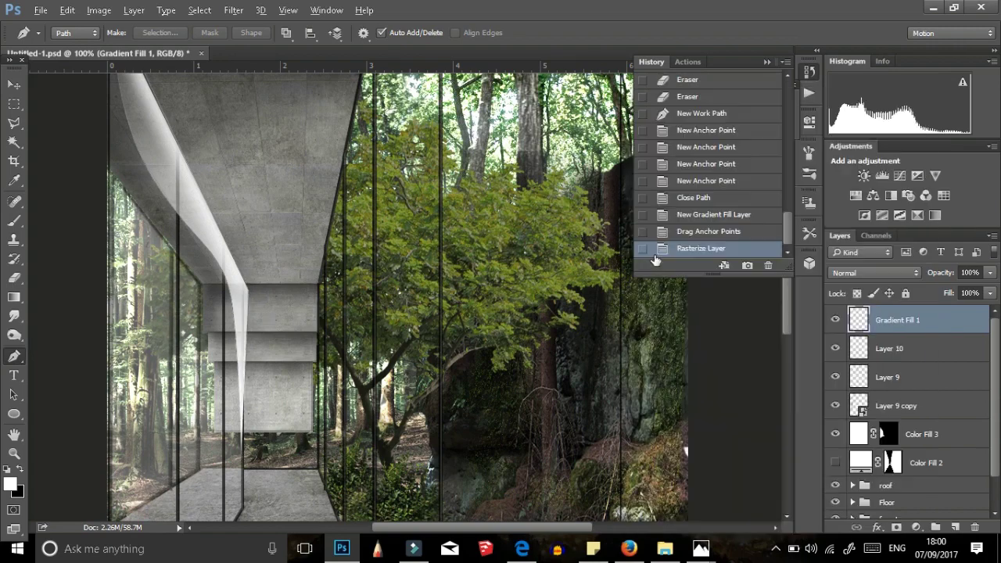
right_click(897, 320)
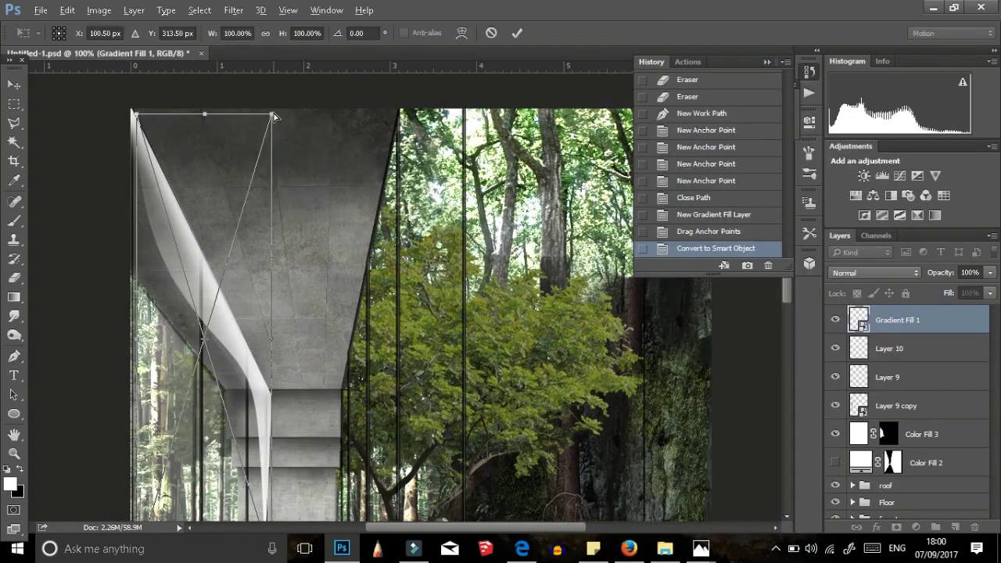
key("Return")
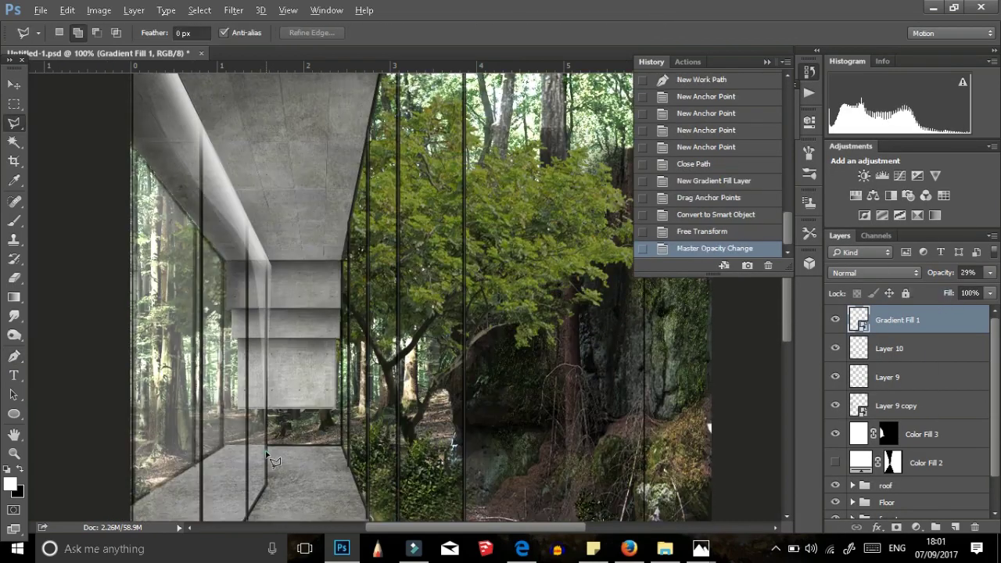
key("Delete")
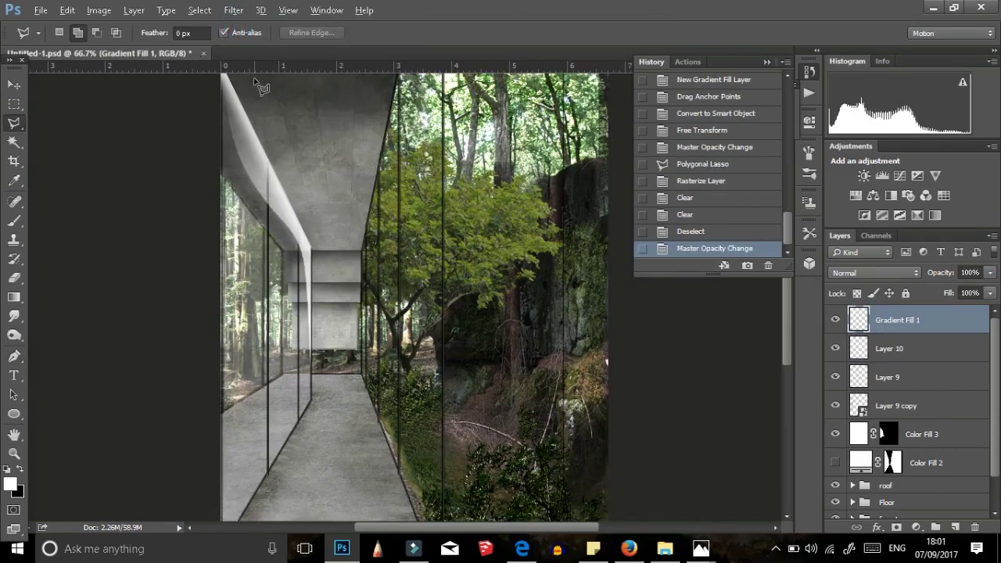
Gaussian-blur the ceiling glow and stamp all visible layers into a new layer
left_click(233, 11)
left_click(156, 292)
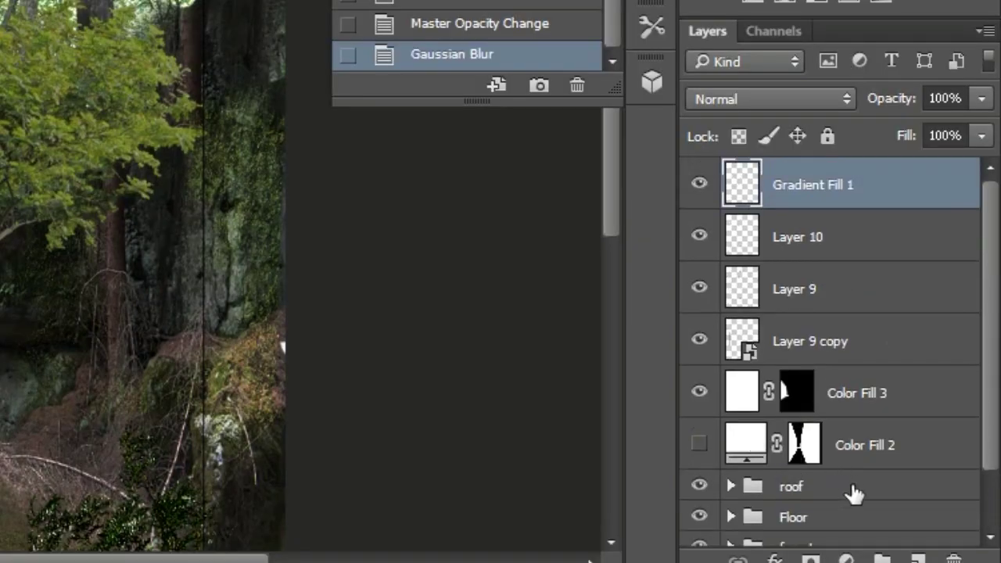
key("ctrl+shift+alt+e")
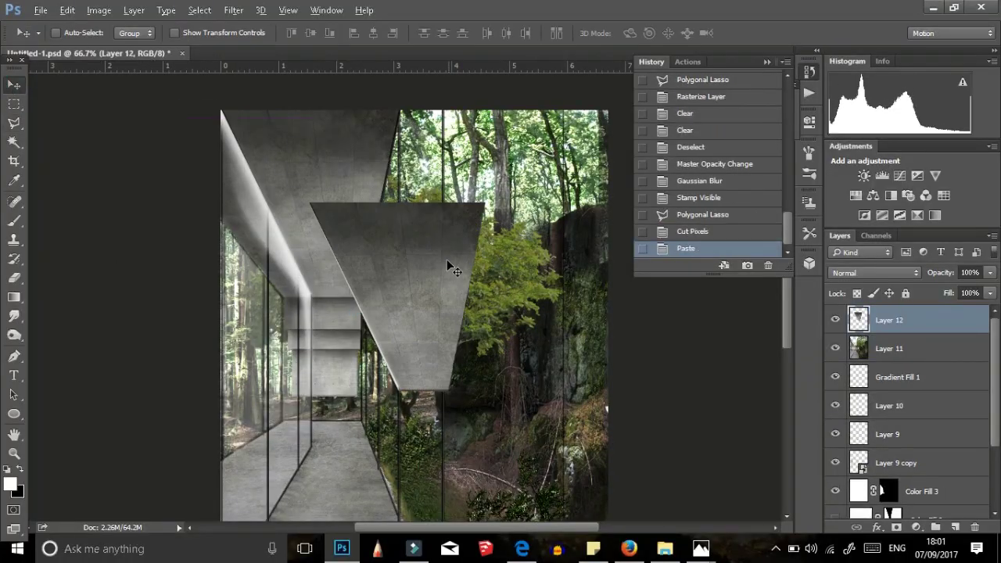
Skew and rotate the concrete piece onto the left glass wall, adjusting its blend mode and opacity
key("ctrl+t")
mouse_move(446, 259)
left_mouse_down()
mouse_move(263, 201)
mouse_move(350, 318)
left_mouse_up()
left_click_drag(258, 359, 316, 223)
key("Return")
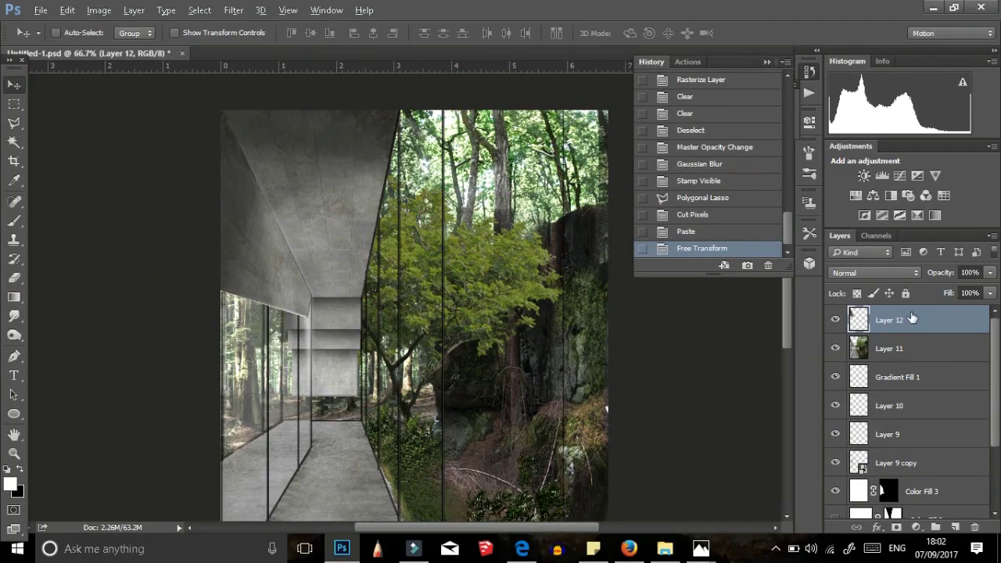
key("5")
key("4")
left_click(874, 272)
scroll(874, 272, "down", 11)
left_click(989, 272)
Erase part of the concrete reflection with a full-strength, smaller eraser
key("0")
key("e")
left_click_drag(293, 258, 262, 313)
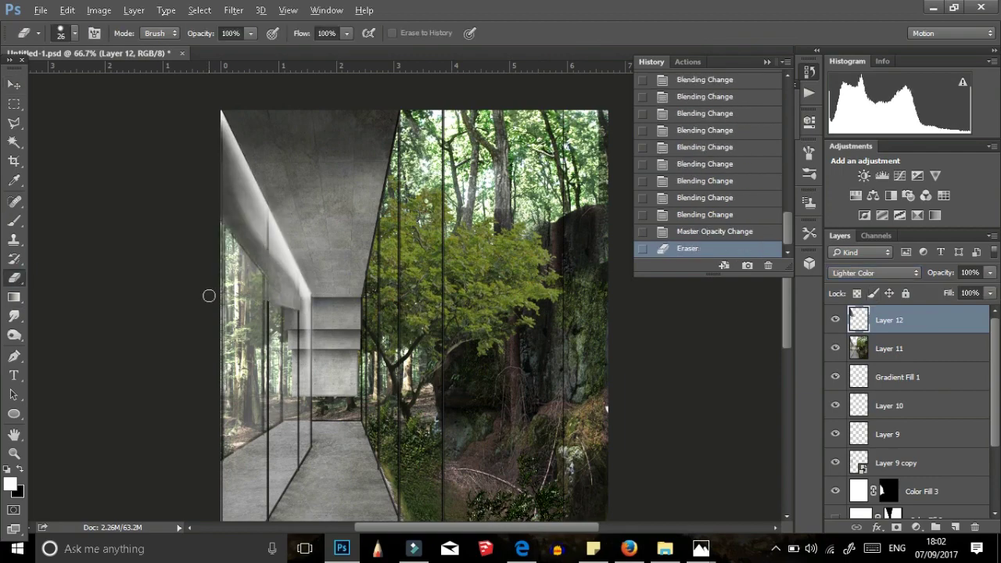
key("0")
key("bracketleft")
key("bracketleft")
key("bracketleft")
key("bracketleft")
key("bracketleft")
key("bracketleft")
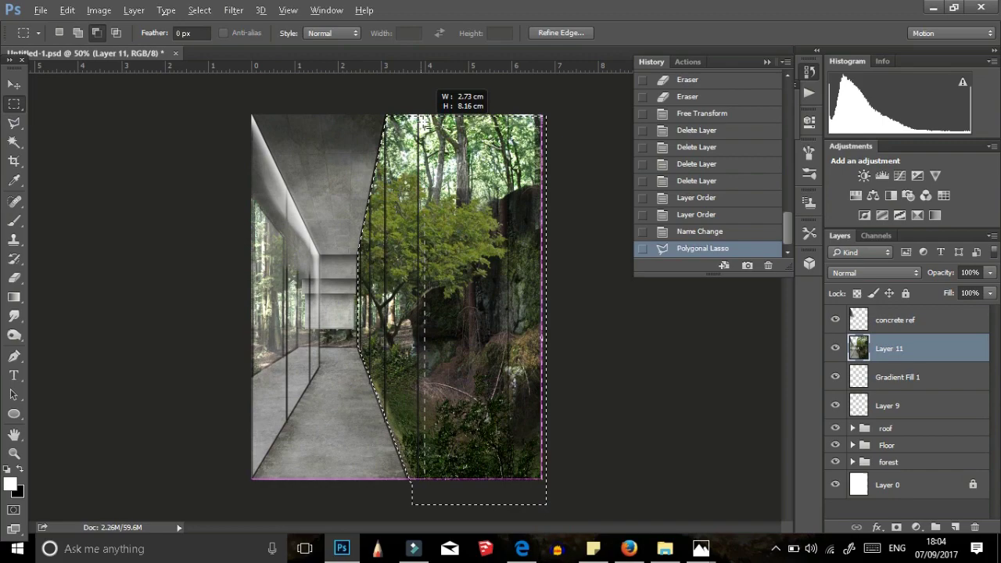
Cut the forest area onto a new layer, flip it horizontally and move it onto the left wall
key("ctrl+x")
key("ctrl+v")
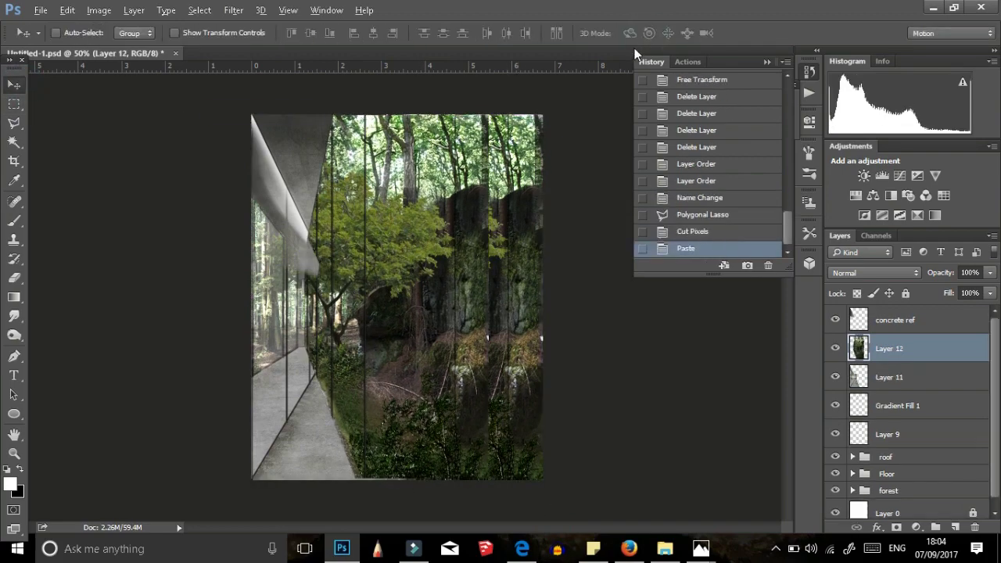
key("ctrl+t")
right_click(421, 409)
left_click(469, 387)
left_click_drag(437, 358, 305, 358)
key("Return")
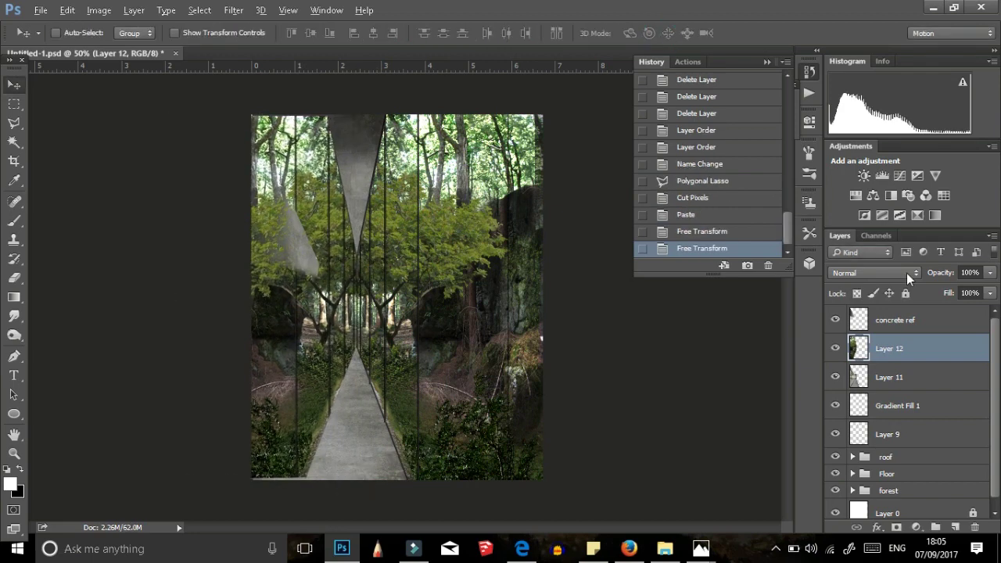
Set the forest piece to Multiply and shift and rotate it to match the wall
left_click(874, 273)
left_click(860, 324)
left_click_drag(297, 234, 258, 234)
mouse_move(326, 229)
left_mouse_down()
mouse_move(335, 245)
mouse_move(295, 156)
mouse_move(282, 416)
left_mouse_up()
key("Return")
key("l")
key("0")
left_click(707, 214)
key("ctrl+t")
key("Return")
Set forest reflection to 51%, concrete reflection to Multiply at 33%, and raise Gradient Fill 1 to the top
key("l")
left_click(874, 272)
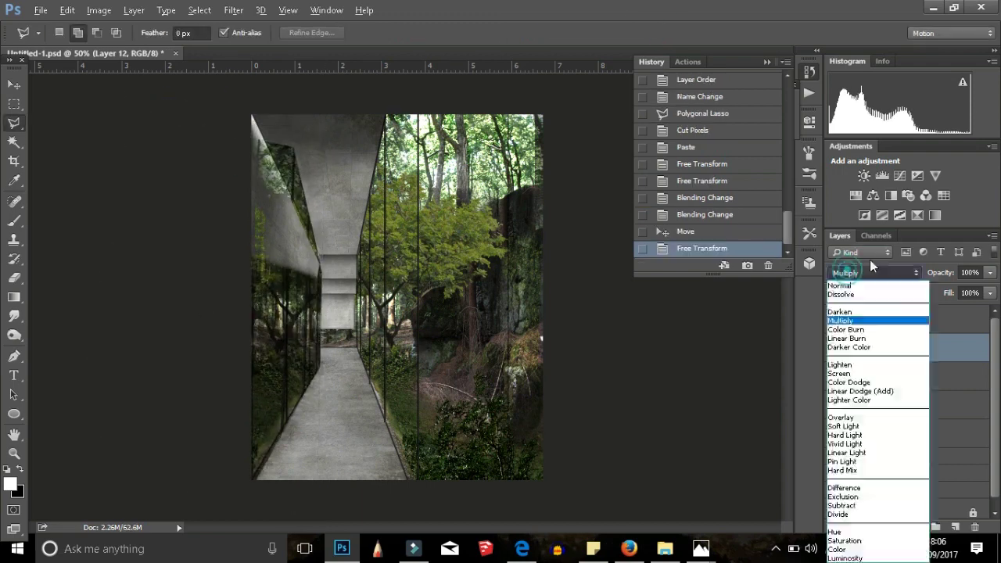
left_click_drag(990, 272, 953, 287)
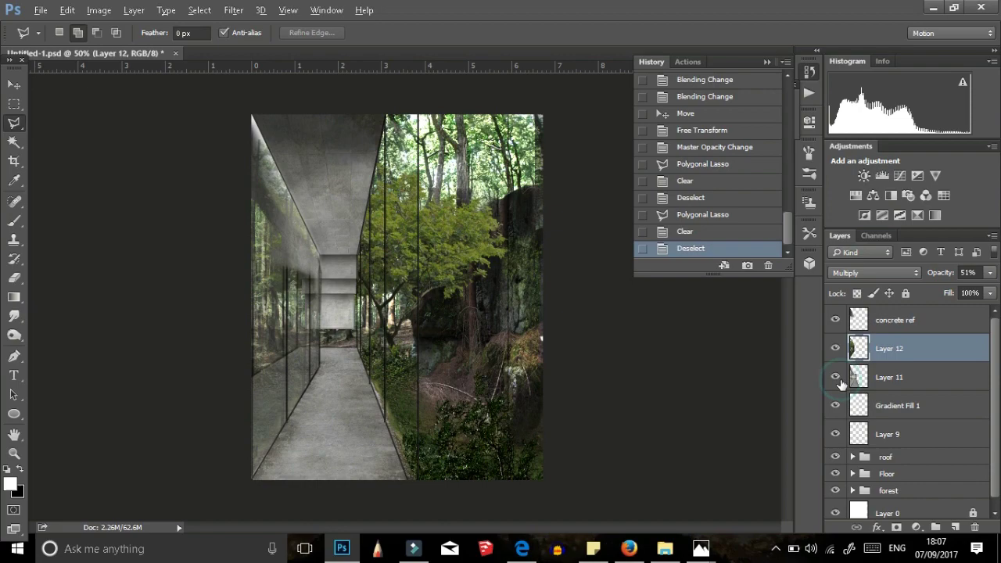
key("shift+alt+m")
left_click(990, 272)
left_click_drag(987, 291, 940, 294)
left_click_drag(921, 407, 921, 313)
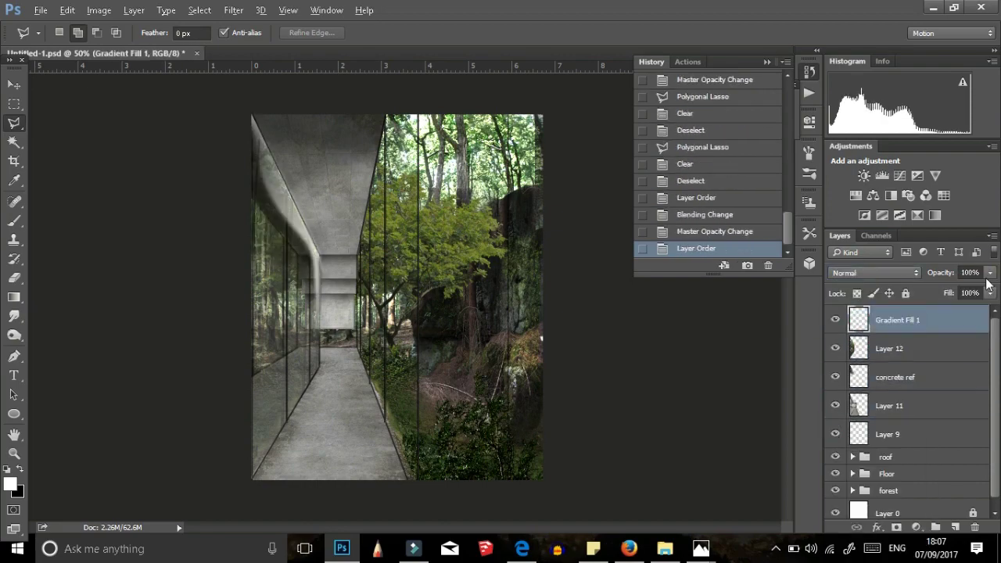
Set Gradient Fill 1 to 60% opacity and paint two white light beams along the glass
key("6")
key("ctrl+plus")
key("ctrl+plus")
key("b")
right_click(360, 451)
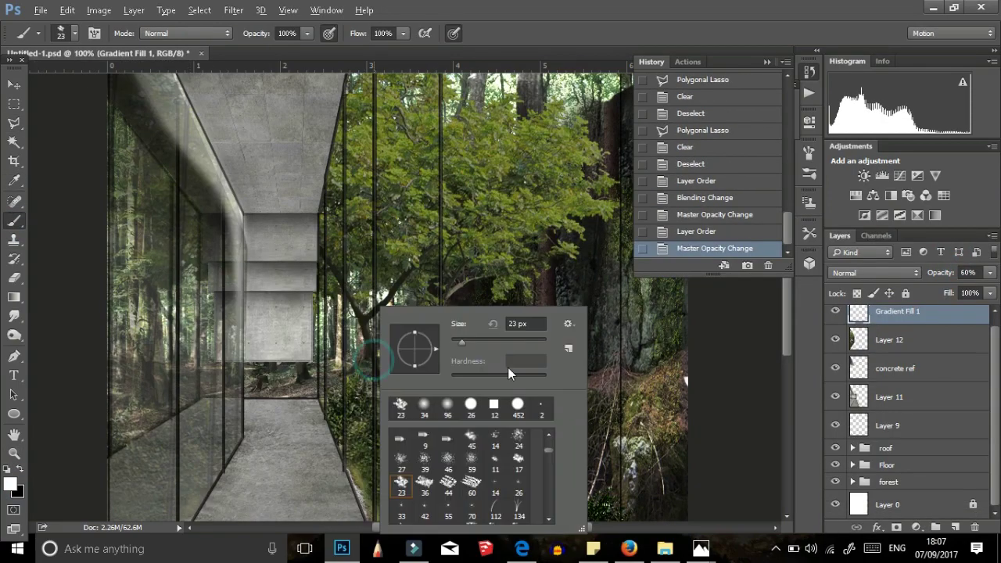
key("Return")
left_click_drag(333, 181, 333, 432)
left_click_drag(395, 125, 395, 477)
Cut the painted beams onto their own layer, Layer 13, and move them into place
key("m")
mouse_move(316, 109)
left_mouse_down()
mouse_move(458, 487)
mouse_move(426, 493)
left_mouse_up()
key("ctrl+x")
key("ctrl+v")
key("v")
left_click_drag(374, 254, 383, 257)
Change Layer 13's blending and erase part of the beams with a stronger eraser
left_click(874, 272)
key("Down")
key("Down")
key("Down")
key("Down")
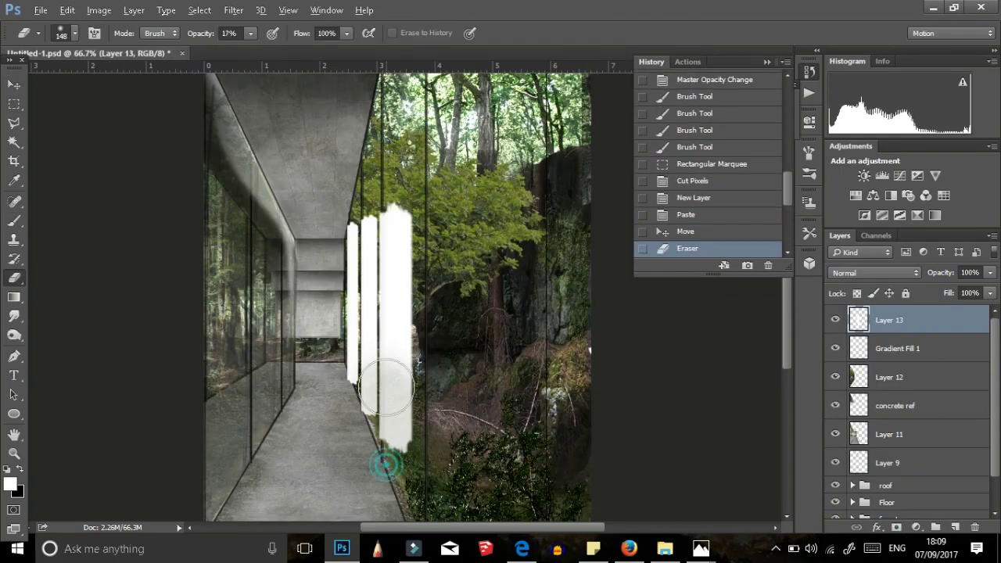
mouse_move(386, 387)
left_mouse_down()
mouse_move(397, 457)
mouse_move(416, 365)
mouse_move(354, 343)
left_mouse_up()
key("3")
key("3")
scroll(391, 352, "down", 1)
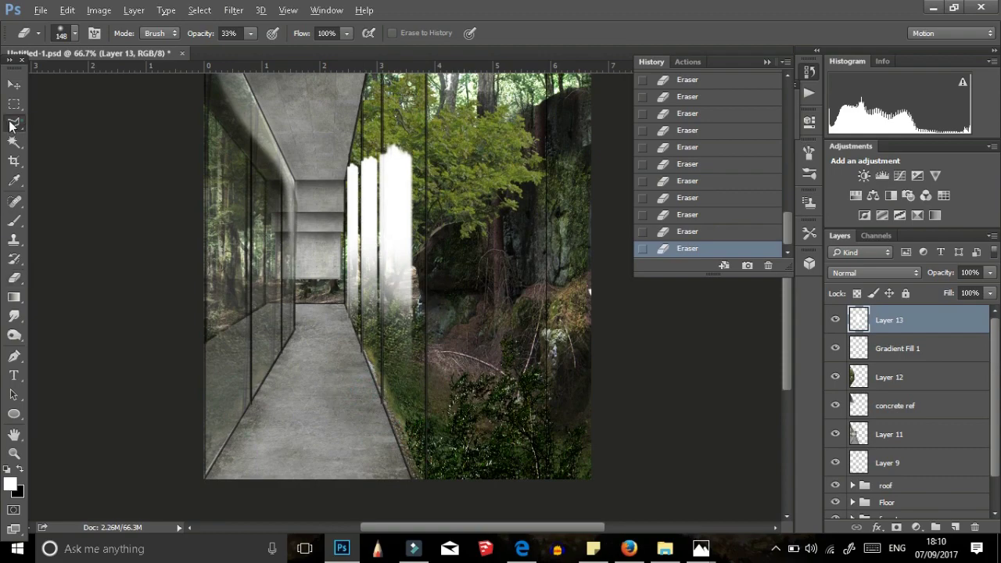
Move and stretch the beams to fit the corridor, deleting a selected polygonal part
key("v")
left_click_drag(383, 258, 401, 297)
key("ctrl+t")
left_click_drag(389, 98, 402, 78)
key("Return")
key("5")
key("5")
scroll(391, 313, "up", 1)
key("l")
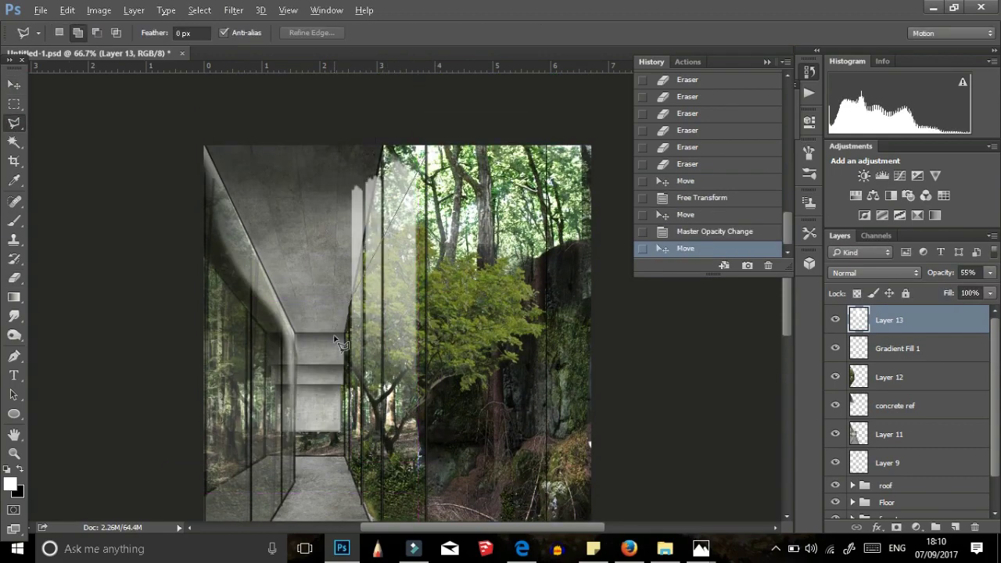
key("Delete")
key("ctrl+d")
scroll(391, 313, "down", 2)
Soften the light beams with Gaussian Blur and reshape the soft light layer over the glass
left_click(233, 9)
left_click(168, 231)
left_click(284, 257)
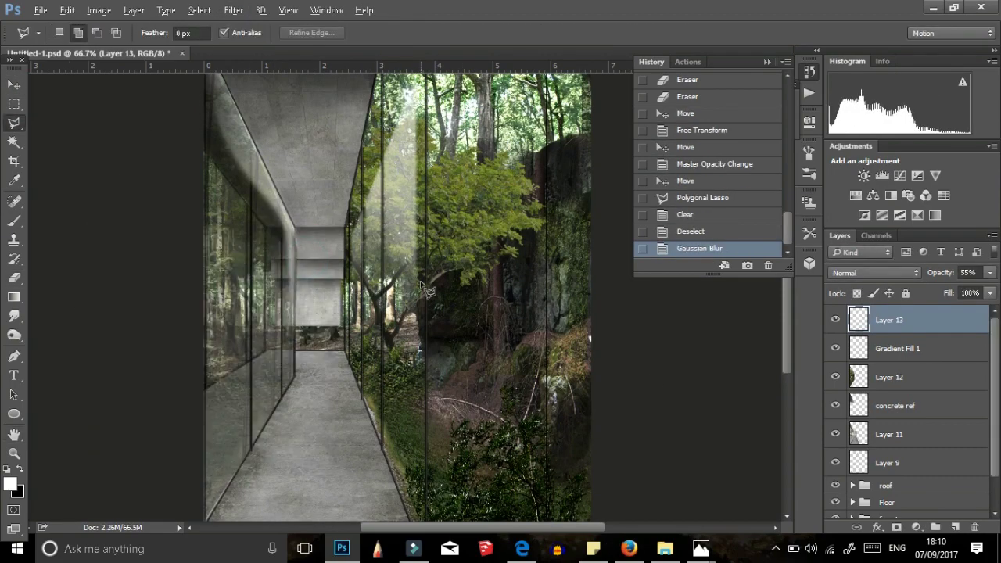
key("v")
key("ctrl+t")
left_click_drag(407, 126, 422, 105)
key("Return")
scroll(403, 189, "down", 1)
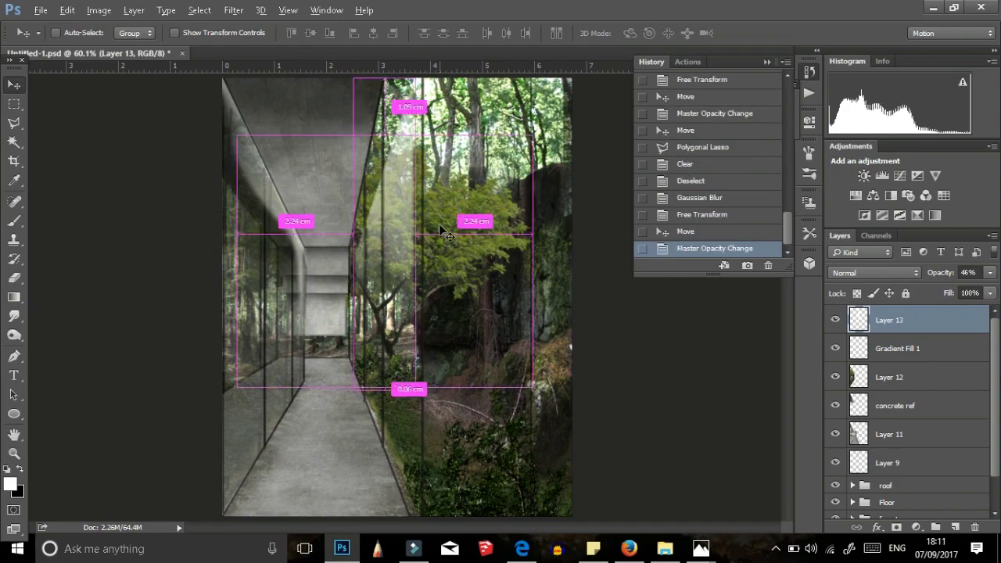
Select narrow vertical strips of the light layer and shift them into place
key("ctrl+1")
key("m")
left_click_drag(352, 145, 372, 297)
left_click_drag(361, 237, 367, 235)
key("ctrl+d")
left_click_drag(432, 514, 372, 92)
key("v")
left_click_drag(395, 266, 403, 282)
key("ctrl+d")
left_click_drag(415, 301, 427, 326)
Zoom out to the whole image and nudge the light layer slightly into position
key("ctrl+0")
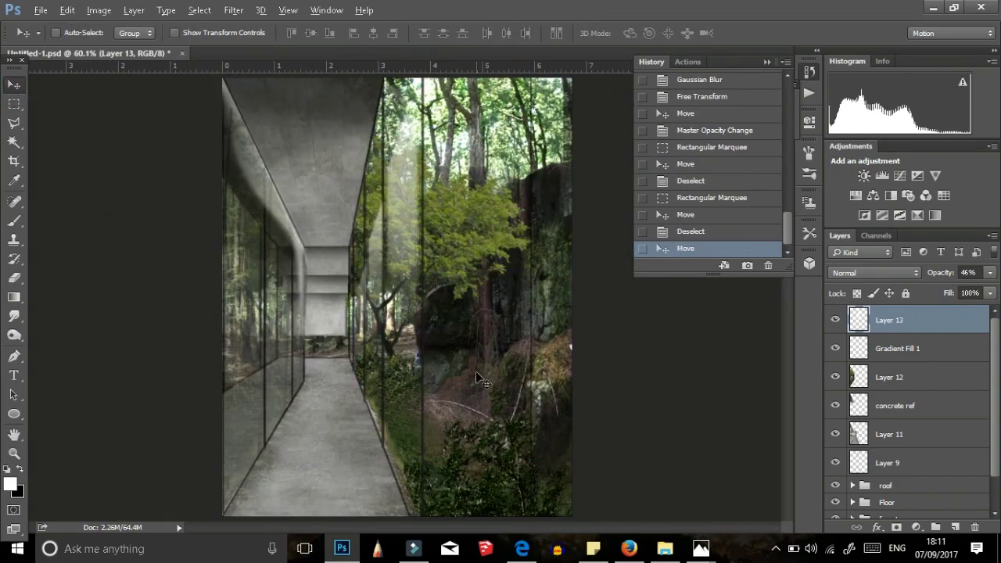
key("ctrl+t")
key("Return")
key("Left")
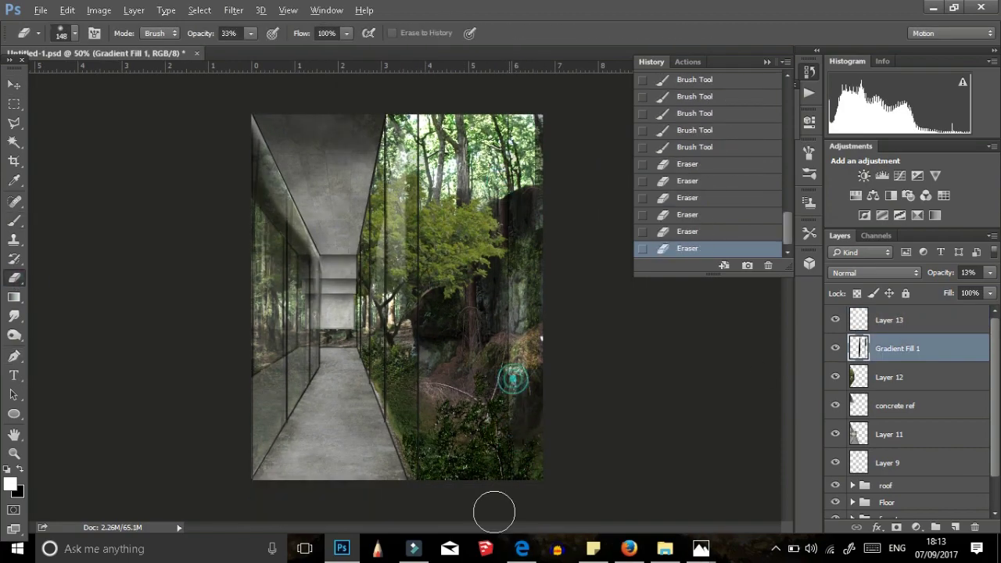
Add a black Solid Color fill over the floor area, set to Multiply, with lowered opacity and Gaussian blur
key("ctrl+1")
key("l")
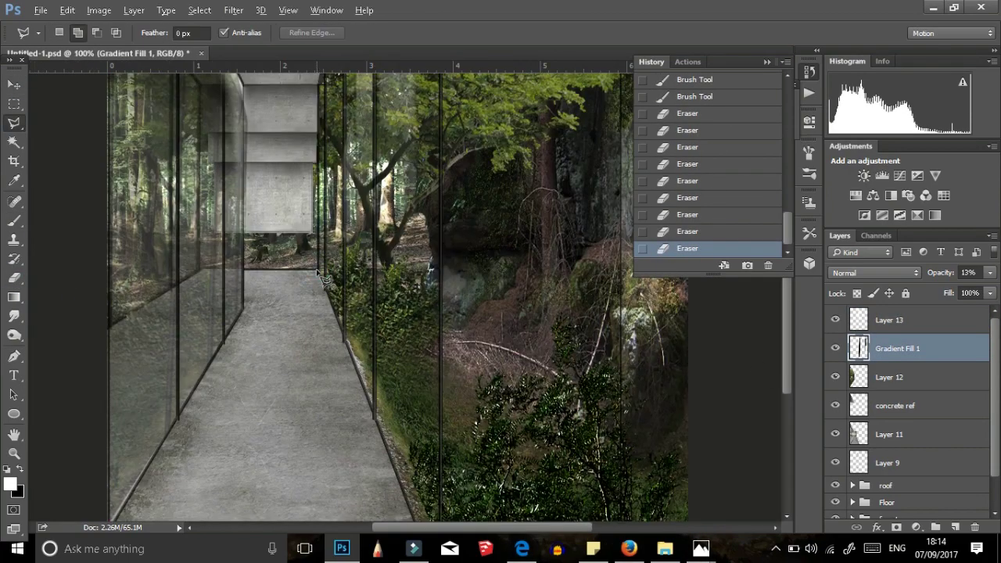
left_click(284, 458)
left_click(201, 209)
left_click(917, 526)
left_click(930, 265)
key("shift+alt+m")
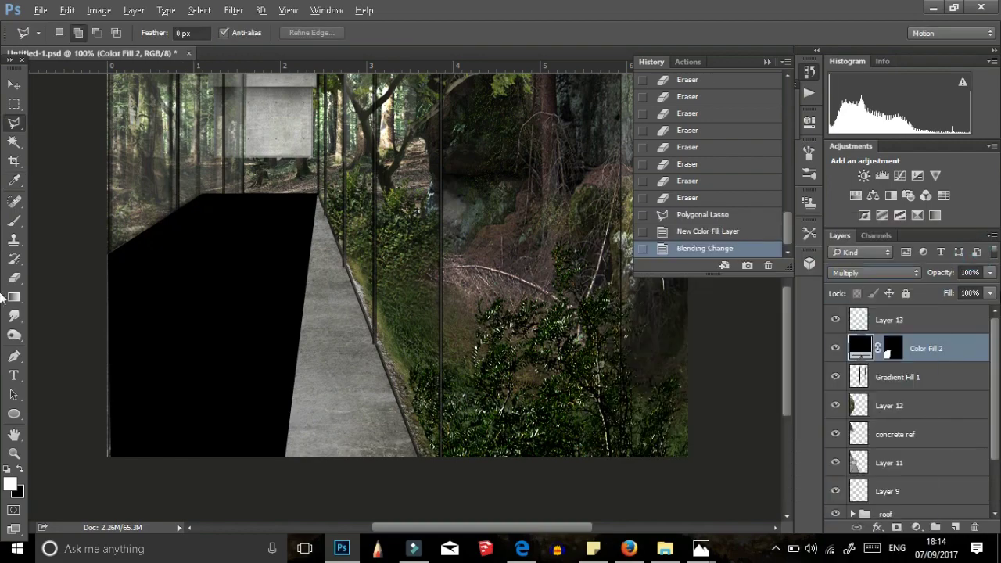
key("v")
key("5")
key("2")
key("ctrl+f")
Stretch and nudge the blurred floor shadow so it fits the floor
key("ctrl+minus")
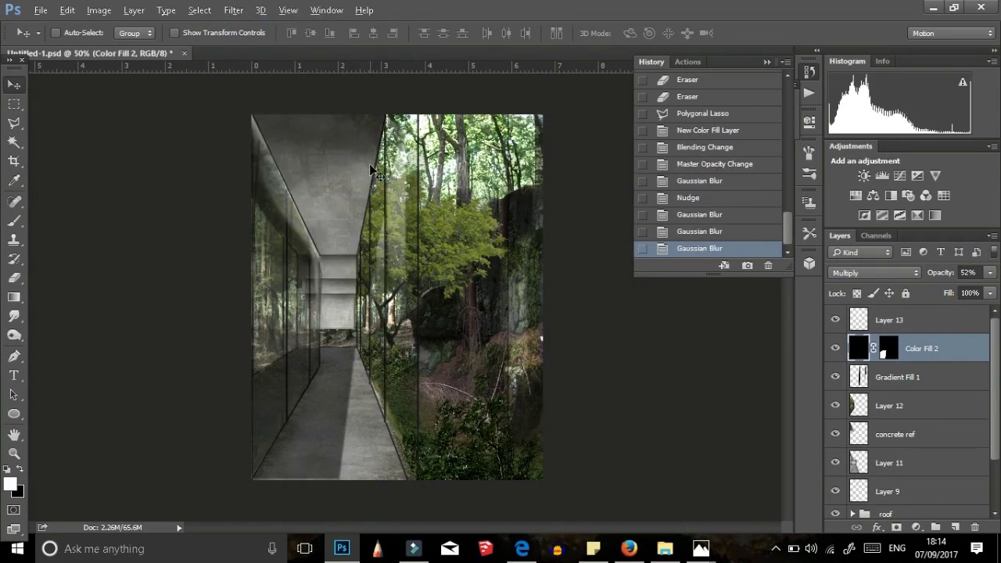
key("Left")
key("ctrl+t")
left_click_drag(391, 479, 364, 474)
key("Return")
key("Left")
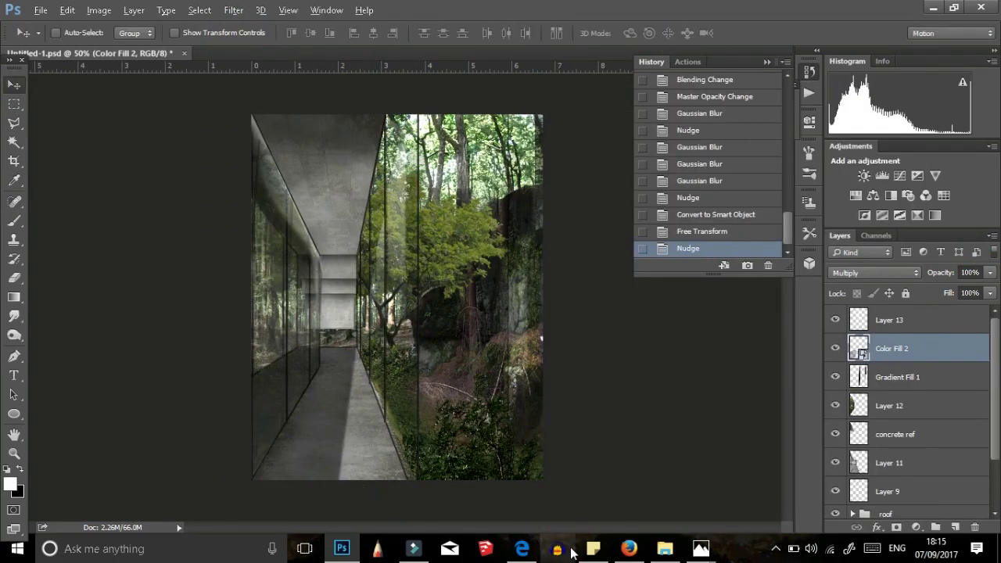
Add a second blurred black Multiply shadow on the left wall as a smart object
key("ctrl+1")
left_click(110, 388)
left_click(917, 526)
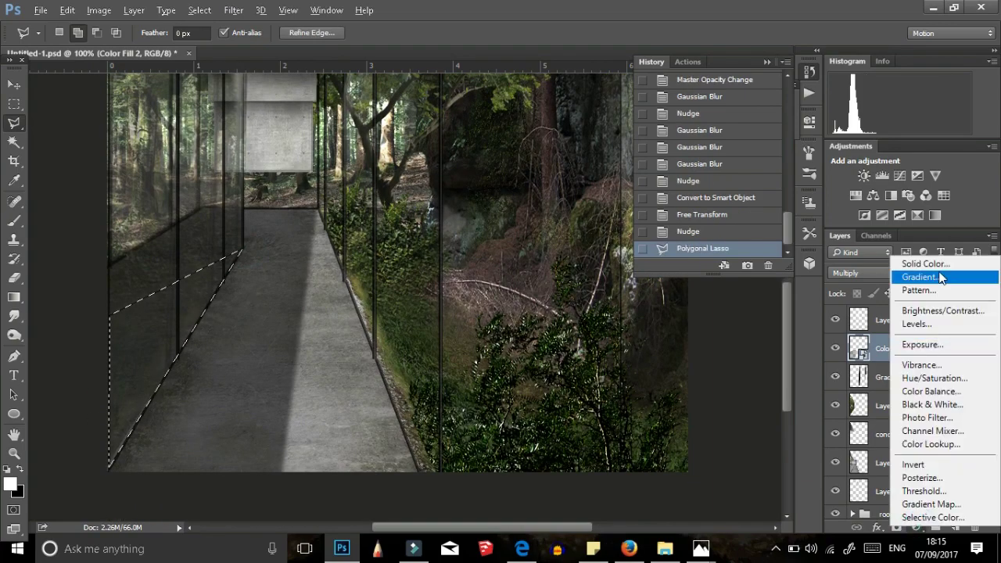
left_click(904, 262)
key("shift+alt+m")
key("2")
key("6")
key("ctrl+f")
right_click(923, 348)
left_click(680, 189)
key("ctrl+t")
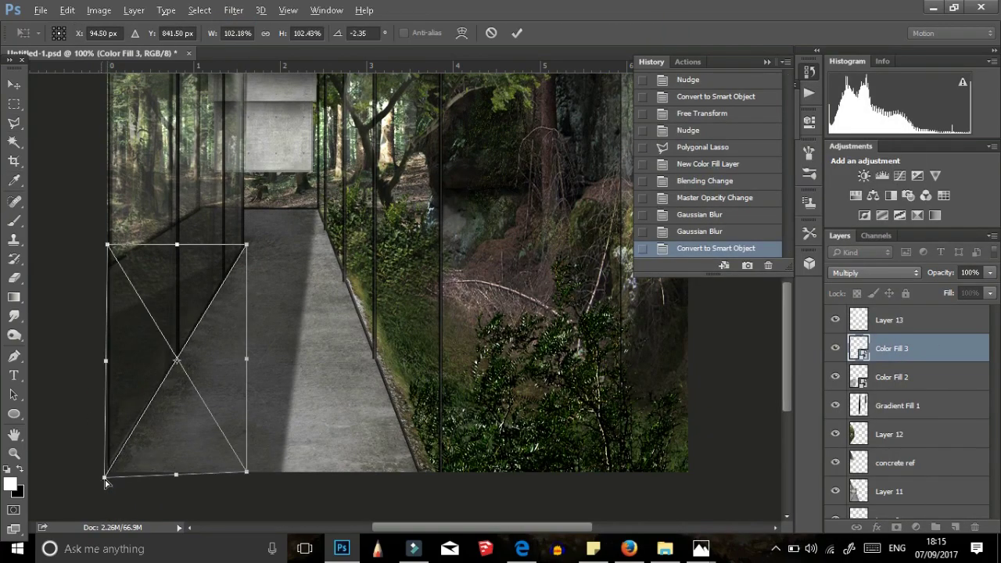
key("Return")
key("ctrl+0")
Group the shadow layers as 'details' and reposition the group in the layer stack
left_click(935, 526)
double_click(891, 317)
type("details")
key("Return")
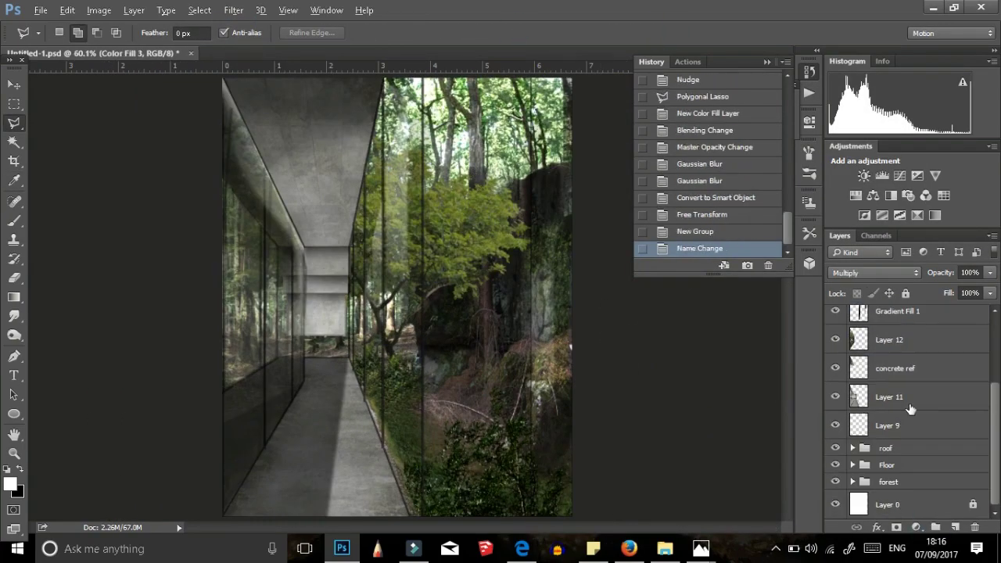
left_click_drag(883, 438, 889, 314)
Paint soft black shading on the left wall and ceiling on new Layer 14 at 57% opacity
left_click(14, 221)
key("ctrl+shift+alt+n")
key("x")
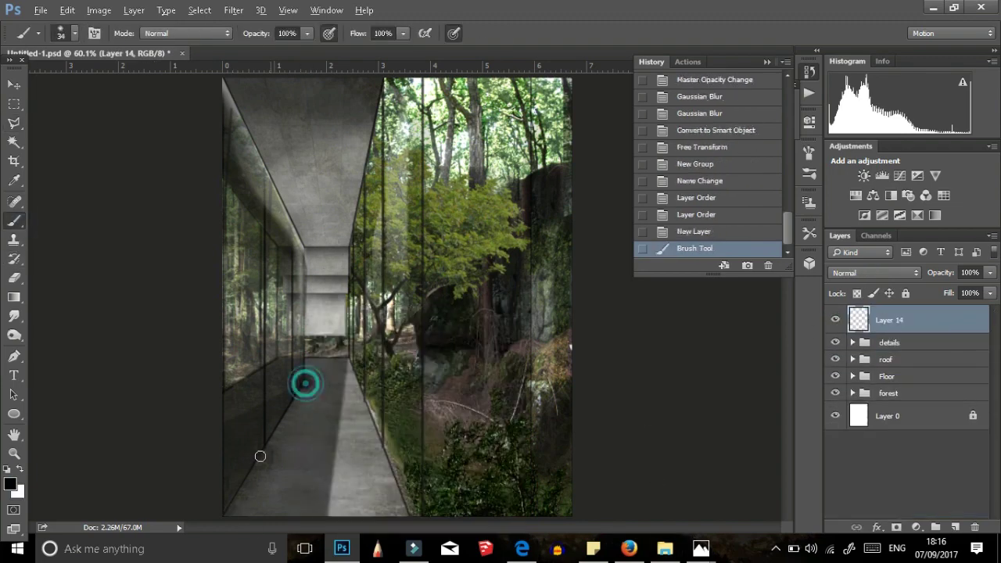
left_click_drag(320, 375, 227, 505)
right_click(313, 305)
left_click_drag(313, 243, 228, 81)
left_click(233, 10)
key("ctrl+f")
left_click_drag(941, 272, 922, 272)
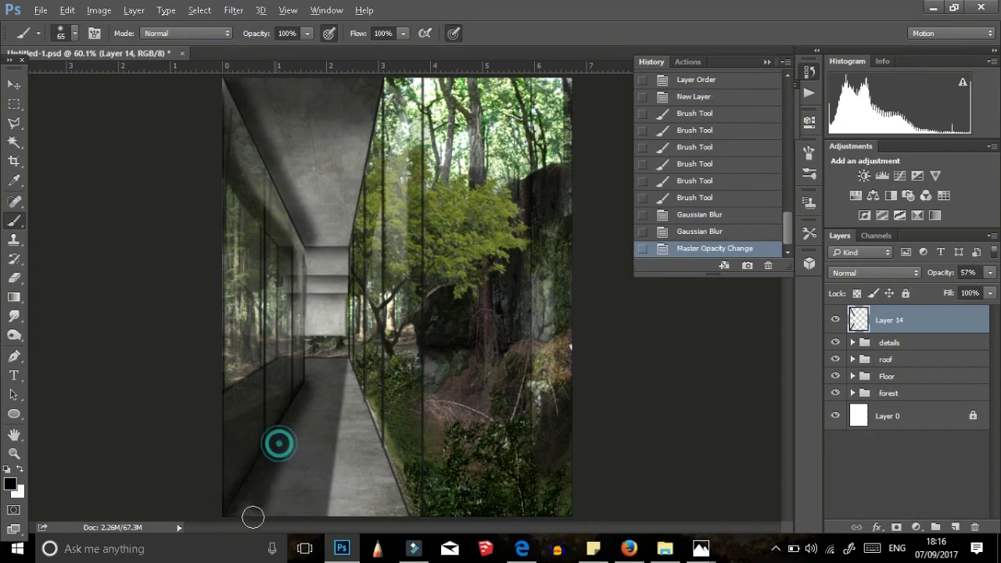
mouse_move(277, 440)
left_mouse_down()
mouse_move(304, 402)
mouse_move(322, 63)
left_mouse_up()
Erase excess dark shading off the ceiling
key("bracketright")
key("bracketright")
mouse_move(348, 207)
left_mouse_down()
mouse_move(313, 458)
mouse_move(266, 156)
left_mouse_up()
key("b")
key("e")
left_click_drag(234, 86, 332, 109)
Place Layer 14 inside the details group and lower Gradient Fill 1 to 15% opacity
left_click_drag(888, 320, 888, 367)
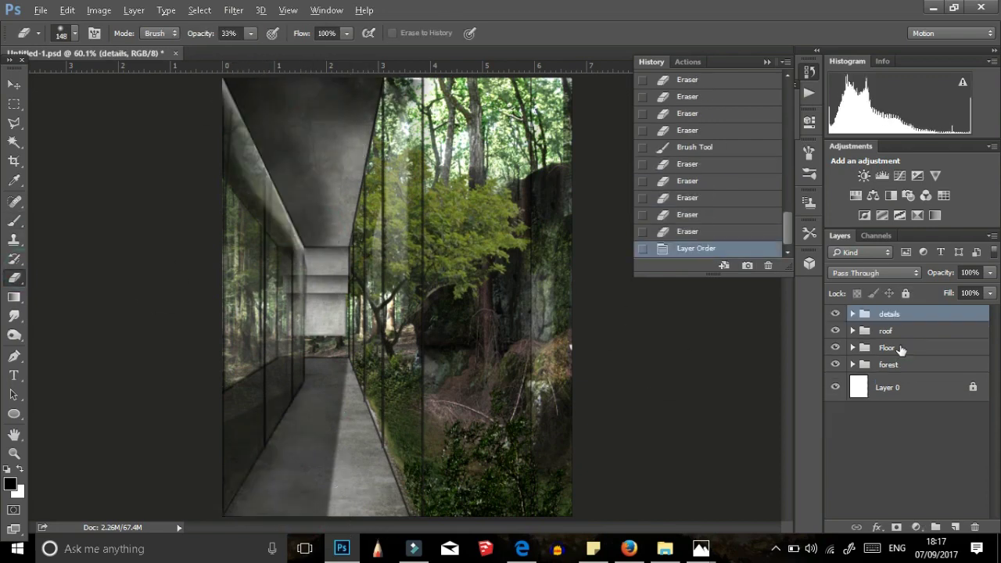
key("ctrl+z")
left_click(852, 342)
left_click_drag(899, 319, 907, 386)
left_click(908, 360)
left_click_drag(936, 288, 931, 287)
Add a Photo Filter adjustment using Cooling Filter (82) with slightly reduced density
key("v")
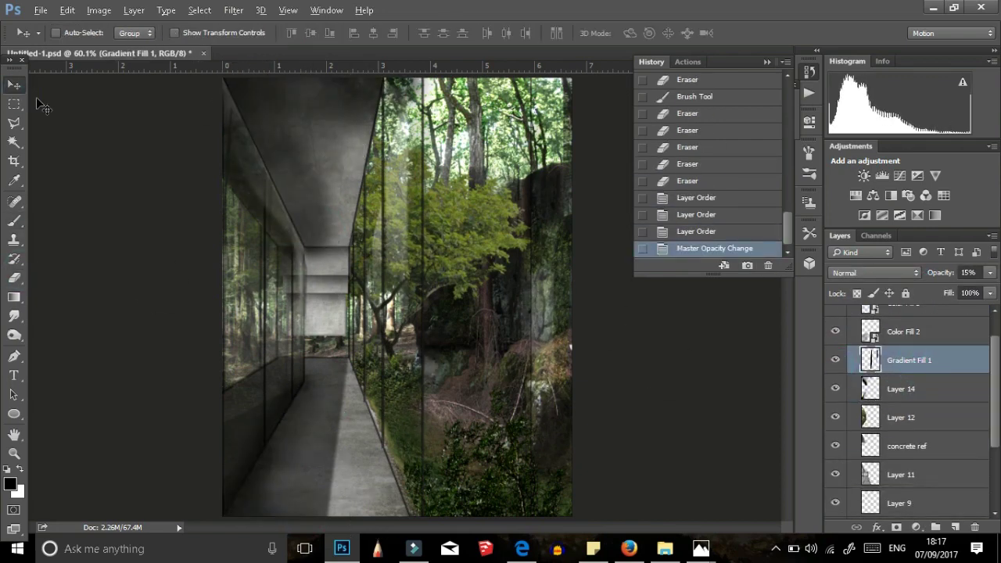
left_click(916, 527)
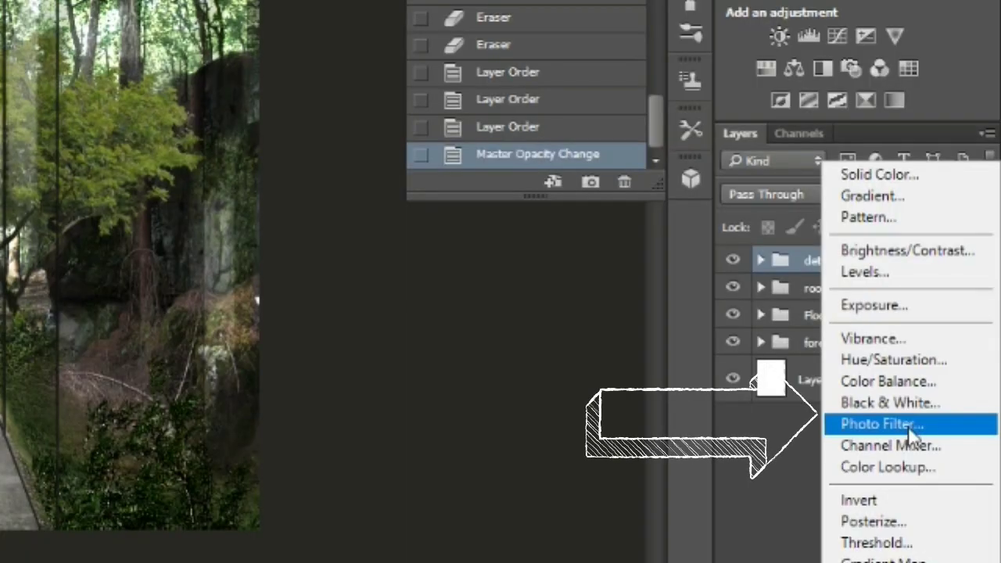
left_click(908, 429)
left_click(500, 42)
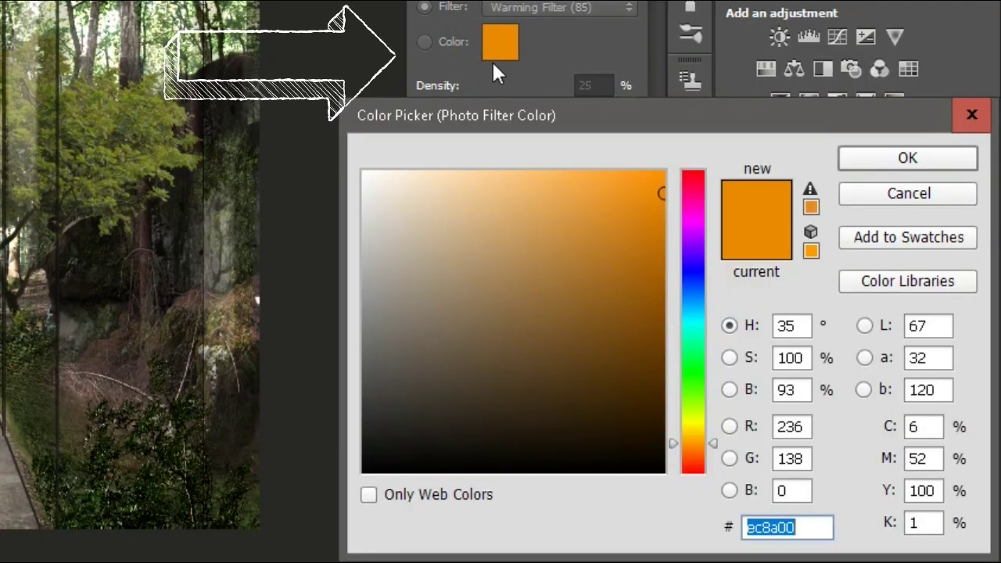
key("Return")
left_click(559, 7)
left_click(603, 126)
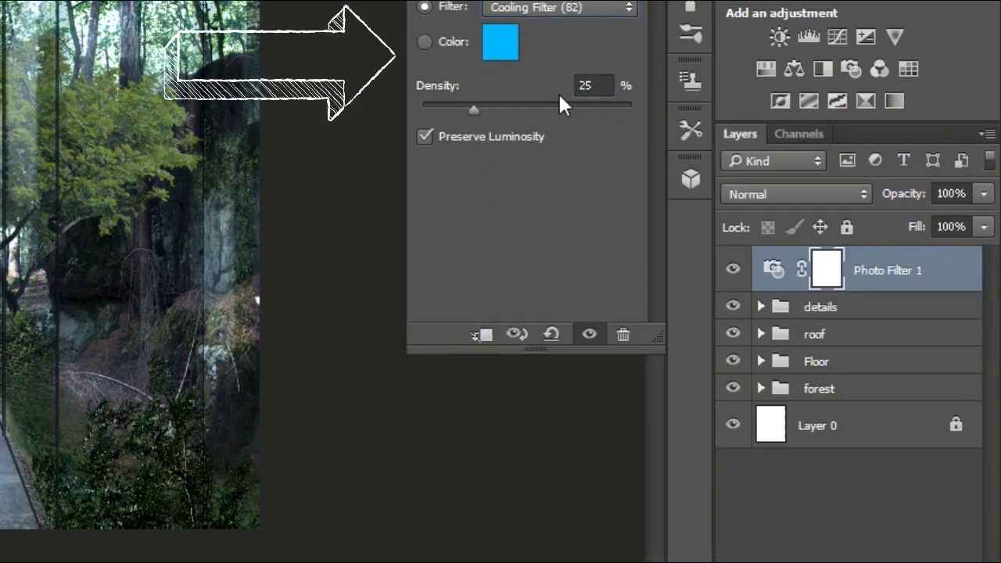
left_click_drag(477, 109, 454, 112)
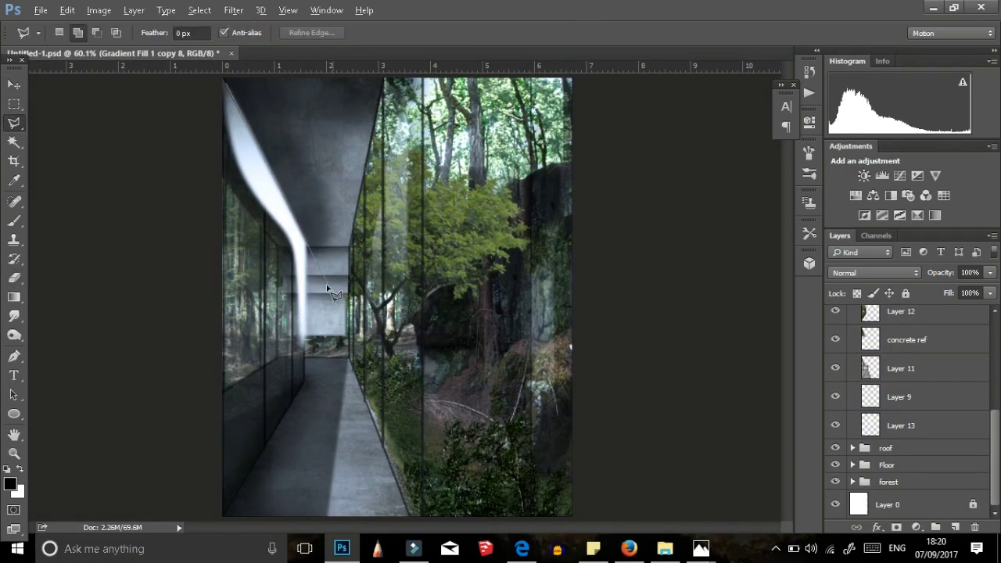
Drop the ceiling-edge glow to 10% opacity and paint white vertical light-beam strokes in the forest
key("v")
key("1")
left_click(20, 125)
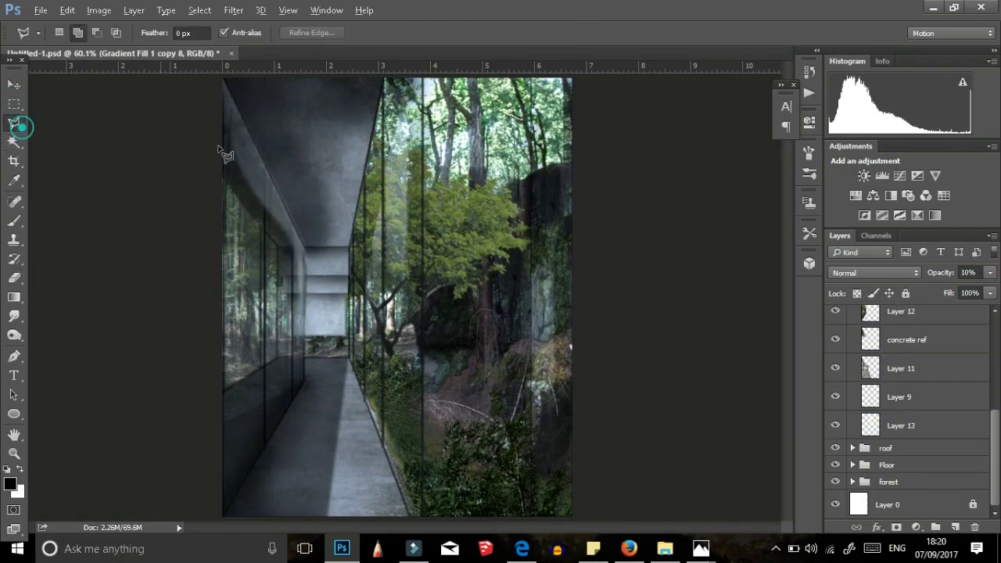
left_click(16, 278)
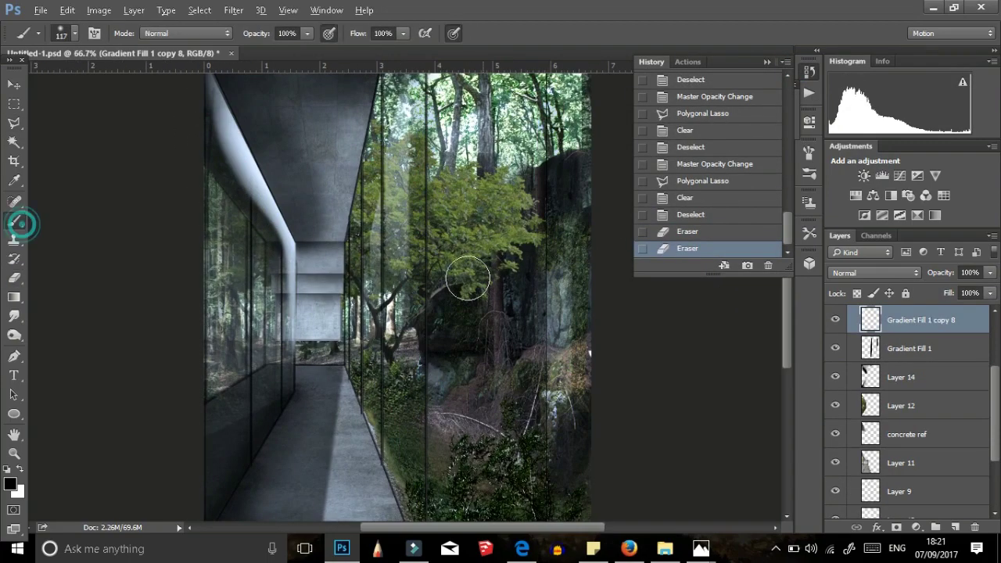
left_click_drag(413, 133, 413, 536)
key("ctrl+z")
left_click_drag(406, 102, 407, 234)
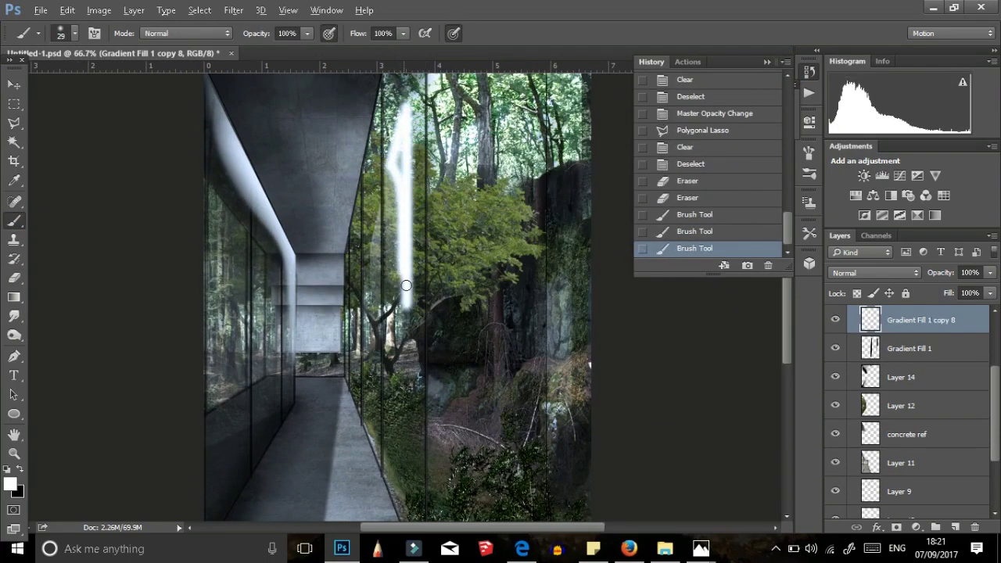
Trim the beams by deleting outlined excess portions, then soften them with the eraser
double_click(423, 105)
key("Delete")
key("ctrl+d")
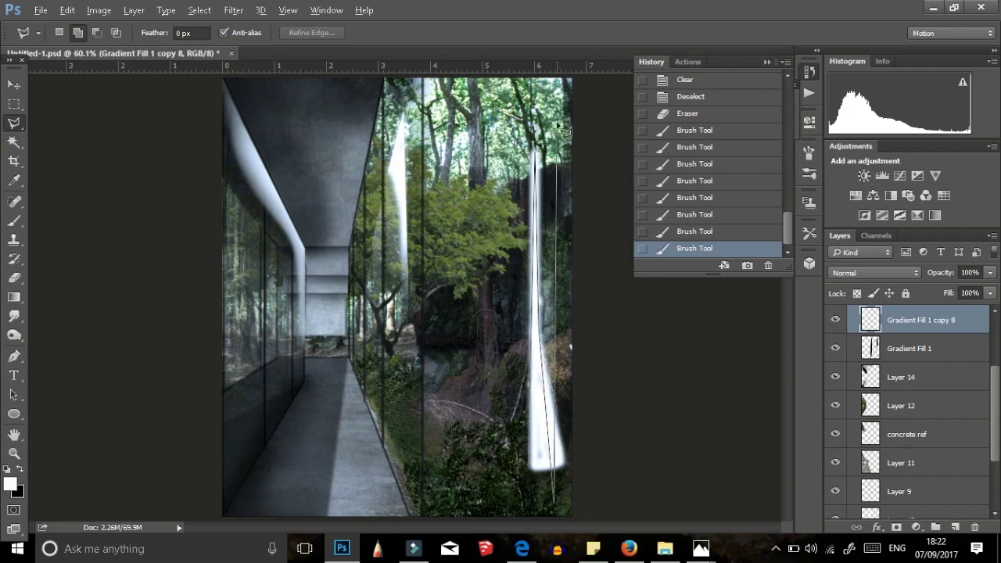
double_click(522, 486)
key("Delete")
key("ctrl+d")
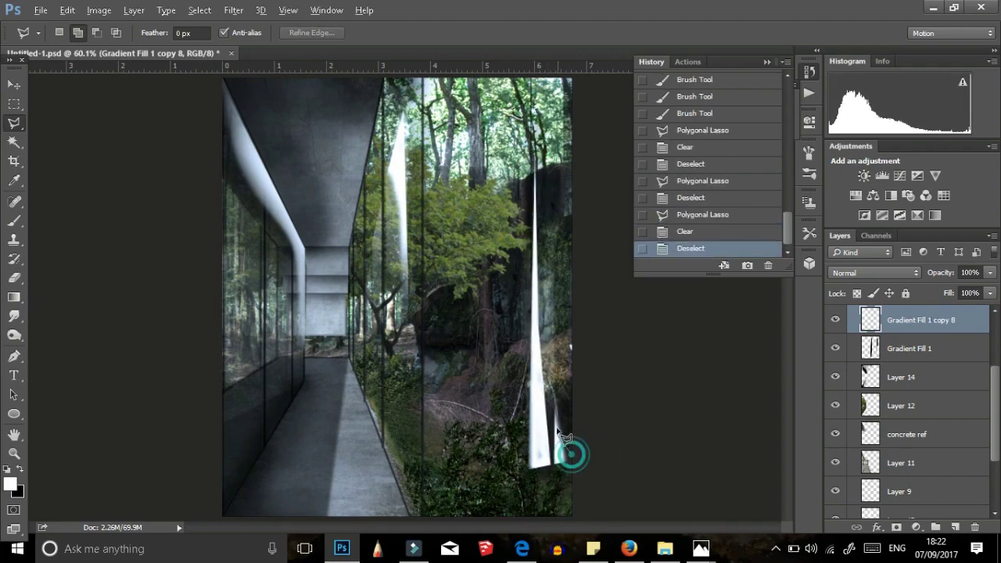
key("0")
key("e")
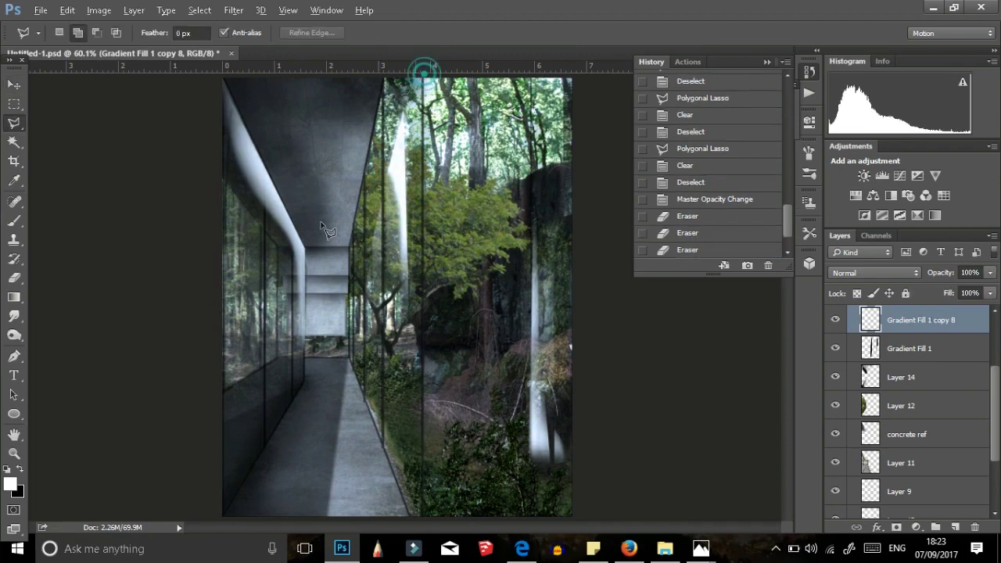
Paste the fog image as Layer 15, place it over the forest below the Floor group, set to Lighten
key("ctrl+v")
scroll(874, 272, "down", 6)
key("v")
left_click_drag(391, 297, 436, 330)
left_click_drag(899, 320, 899, 422)
left_click(884, 273)
left_click(886, 283)
scroll(874, 272, "down", 10)
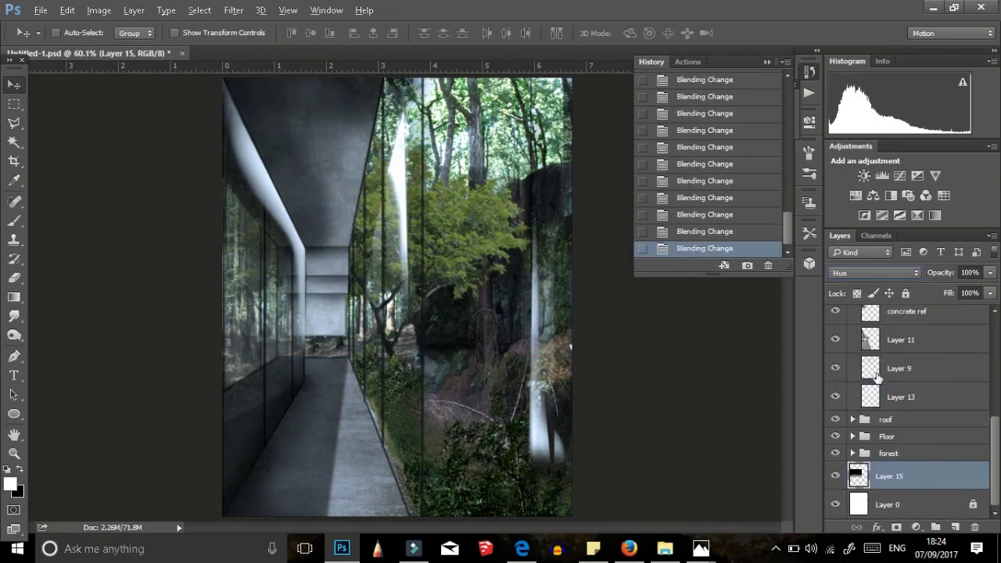
left_click_drag(899, 465, 902, 480)
left_click(874, 272)
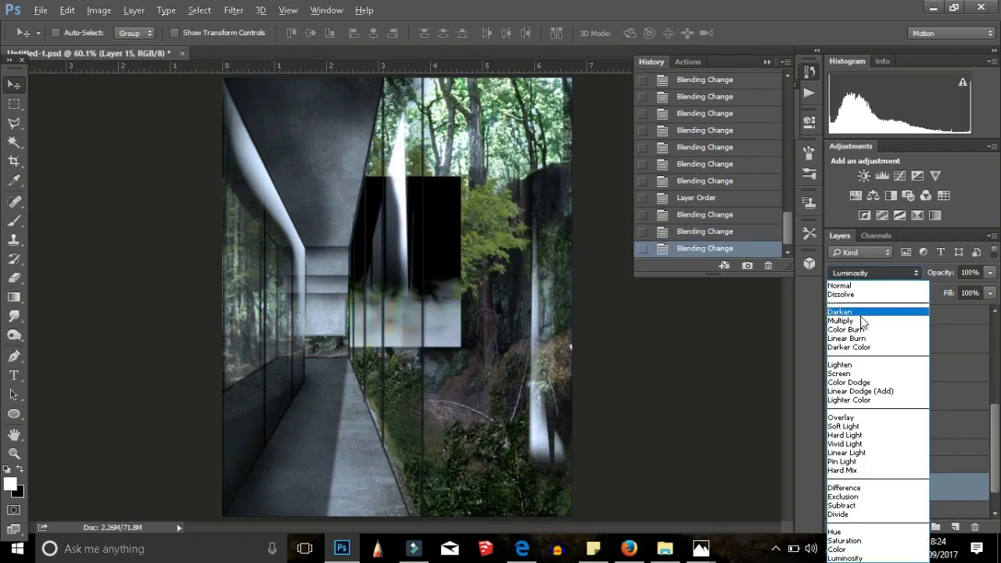
left_click(852, 364)
Duplicate the fog layer, erasing hard edges and moving copies across the forest
key("e")
left_click_drag(407, 258, 649, 304)
key("ctrl+j")
left_click(21, 84)
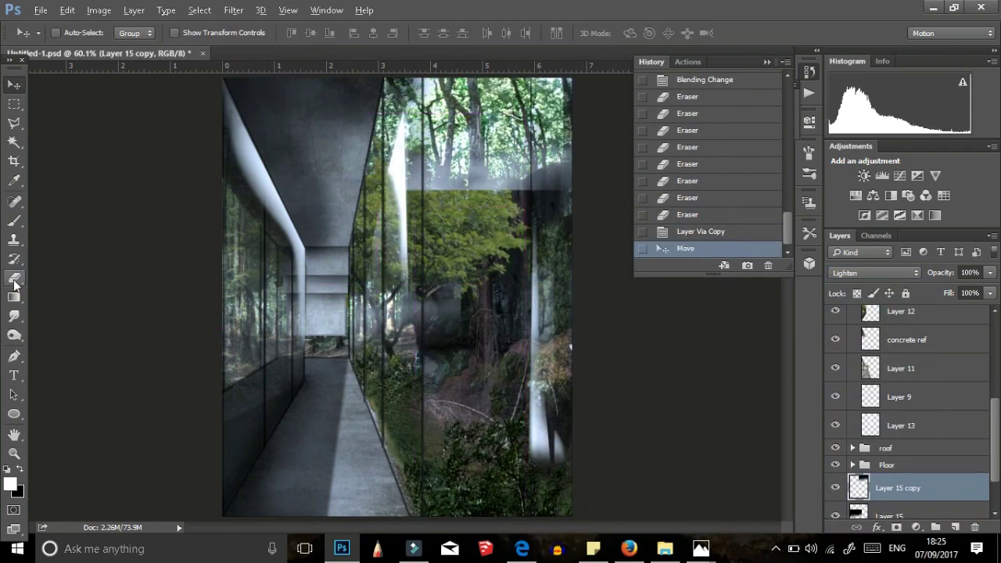
key("e")
left_click_drag(469, 234, 547, 212)
key("ctrl+j")
key("ctrl+j")
key("v")
mouse_move(500, 234)
left_mouse_down()
mouse_move(469, 235)
mouse_move(493, 226)
mouse_move(401, 190)
mouse_move(301, 286)
left_mouse_up()
Create another fog copy and scale it to spread the haze further
key("e")
key("ctrl+j")
key("v")
key("ctrl+t")
left_click_drag(571, 78, 464, 118)
key("Return")
key("ctrl+minus")
key("ctrl+minus")
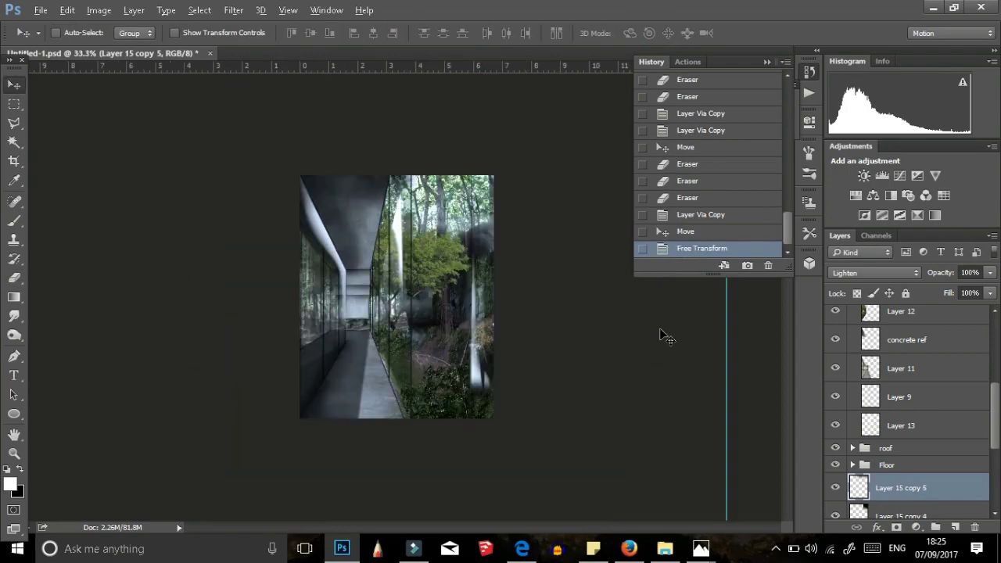
key("ctrl+plus")
Fill a diagonal area over the right glass with a white Color Fill 4 layer
left_click(307, 434)
left_click(923, 527)
left_click(927, 197)
key("Return")
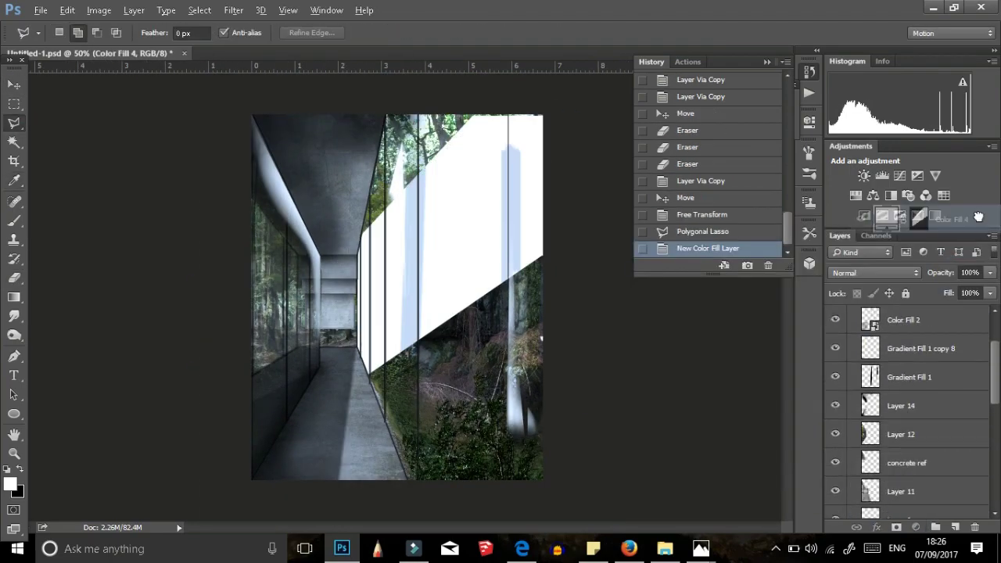
Gaussian-blur the white beam and rotate it into position
left_click(233, 10)
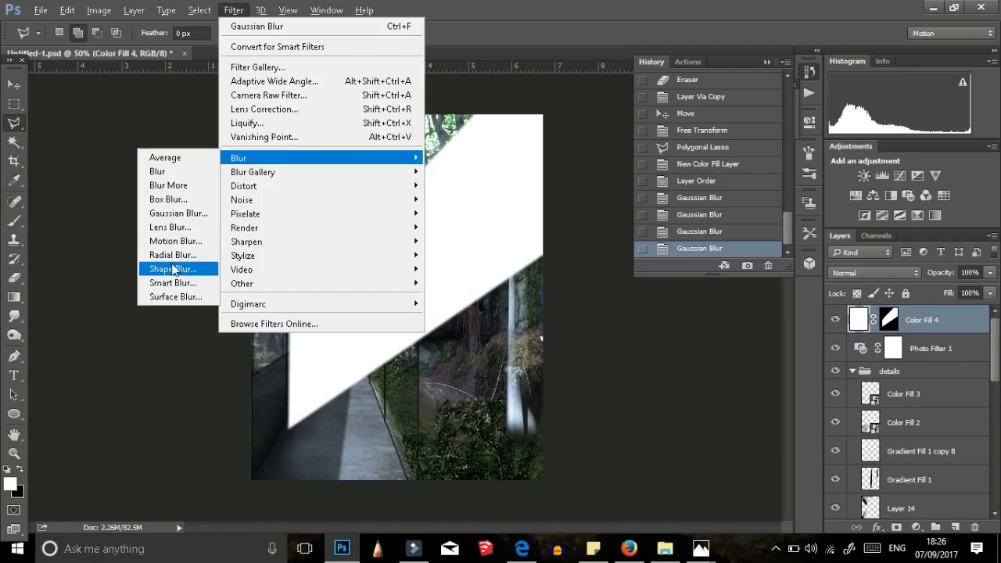
left_click(289, 398)
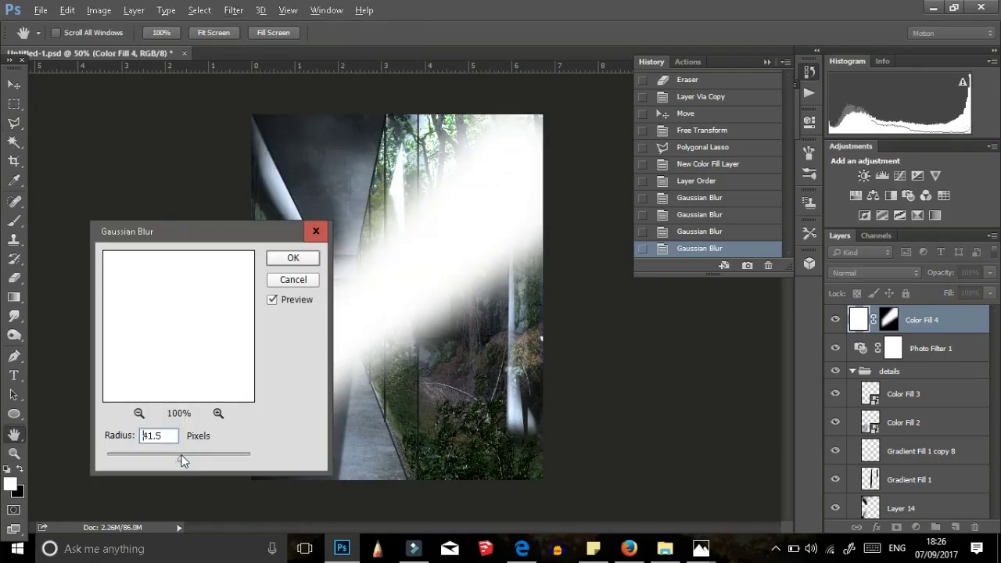
key("Return")
key("ctrl+t")
left_click_drag(566, 483, 541, 414)
key("Return")
Duplicate the beam, shrink the copy to about 78% by 72%, skew it, and fade to 35%
key("ctrl+j")
key("l")
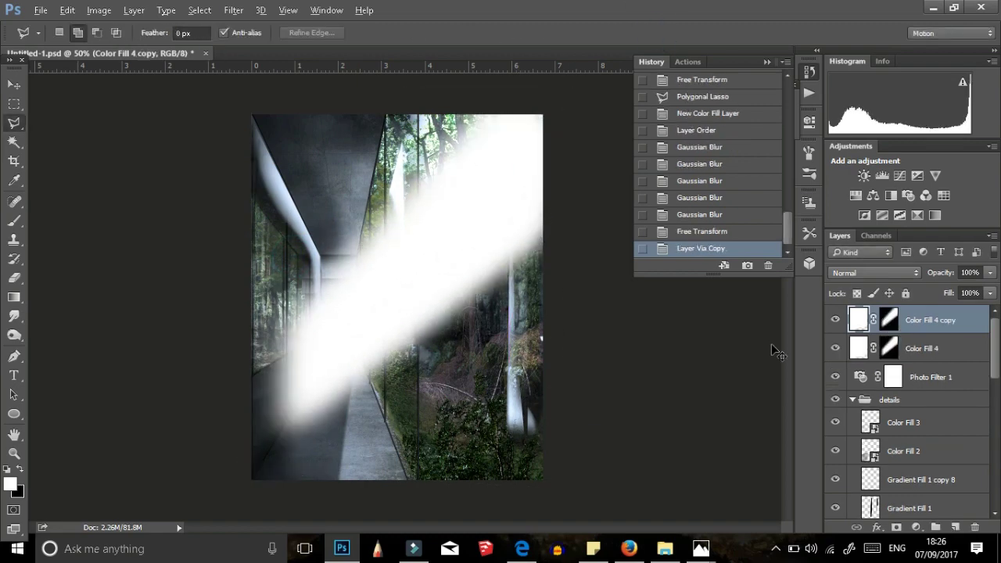
key("ctrl+t")
left_click_drag(570, 476, 545, 136)
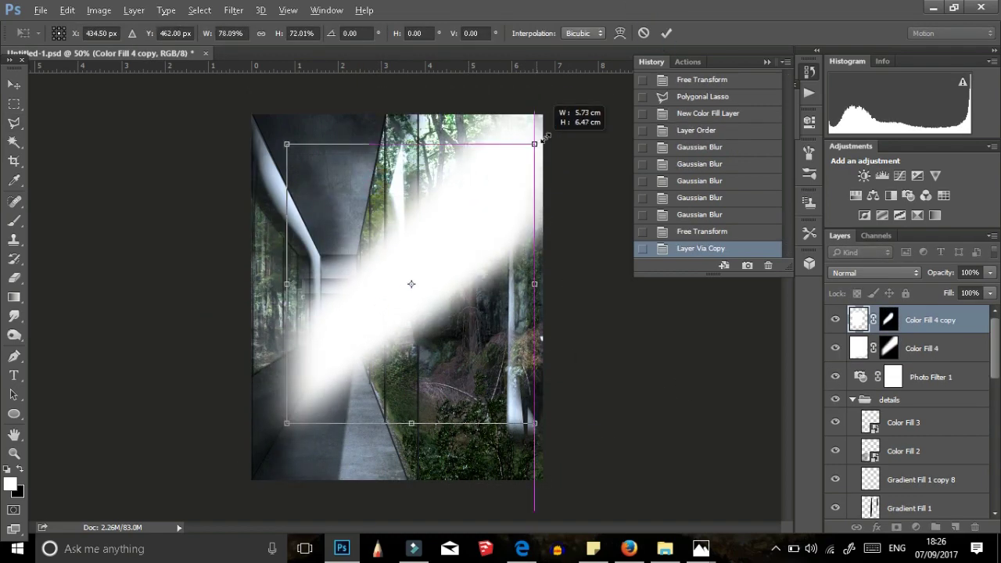
key("Return")
left_click_drag(940, 272, 927, 272)
key("ctrl+t")
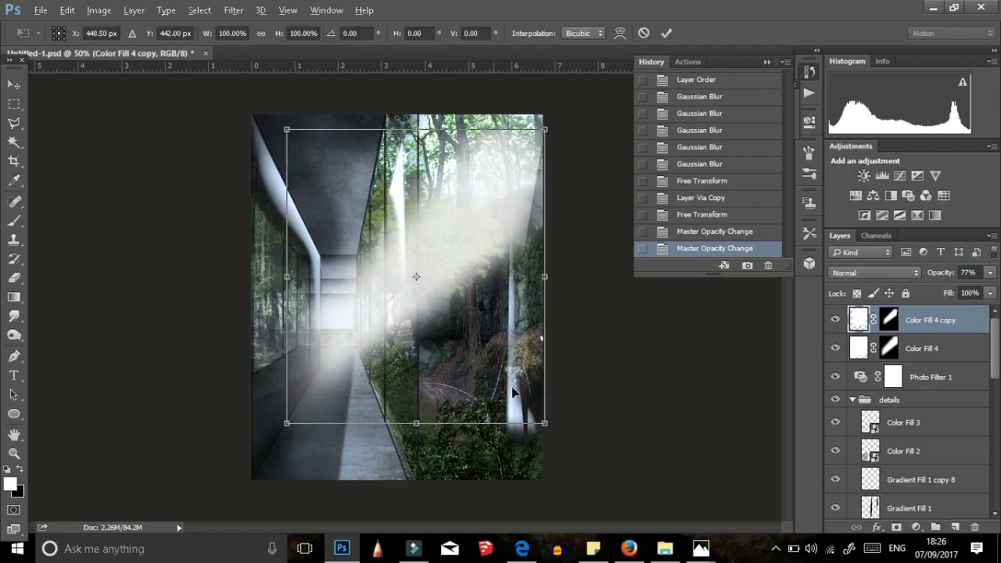
left_click_drag(544, 276, 597, 145)
left_click(666, 33)
left_click_drag(990, 272, 945, 286)
Stretch and slant both beam layers together, then shift them into final position
left_click(922, 348, "shift")
key("ctrl+t")
left_click_drag(576, 476, 581, 480)
left_click_drag(576, 105, 551, 59)
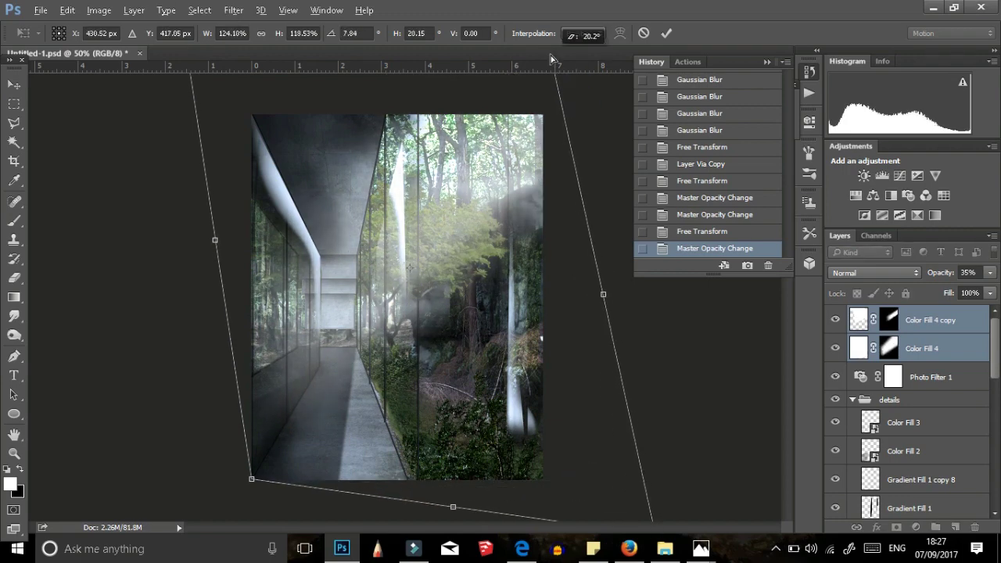
left_click(666, 33)
left_click_drag(525, 175, 526, 183)
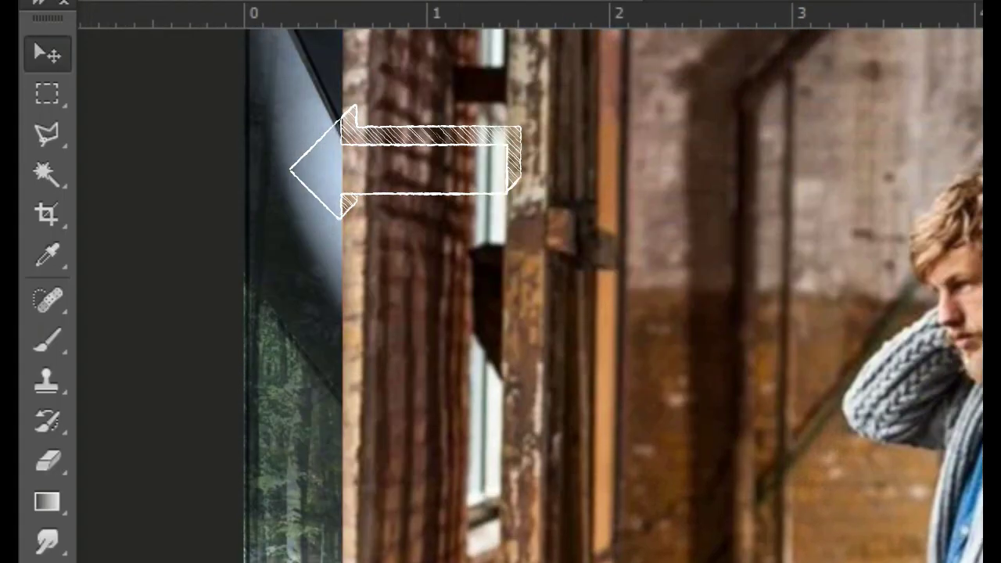
Quick-select the man's sweater, trousers and boots, then widen the Refine Edge radius
mouse_move(42, 188)
left_mouse_down()
mouse_move(90, 195)
mouse_move(156, 169)
left_mouse_up()
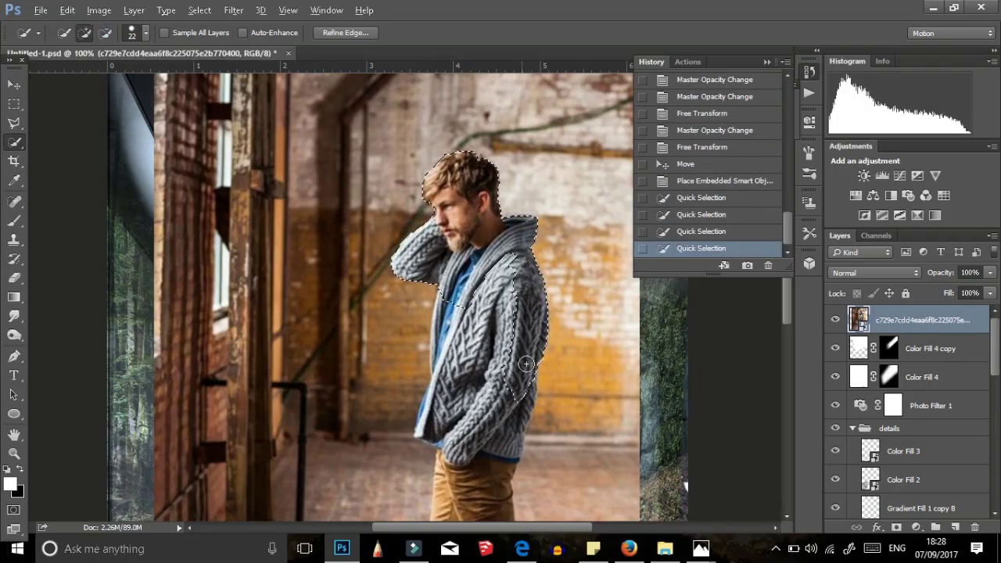
scroll(524, 244, "down", 3)
left_click(523, 244)
scroll(504, 465, "down", 1)
left_click(449, 255)
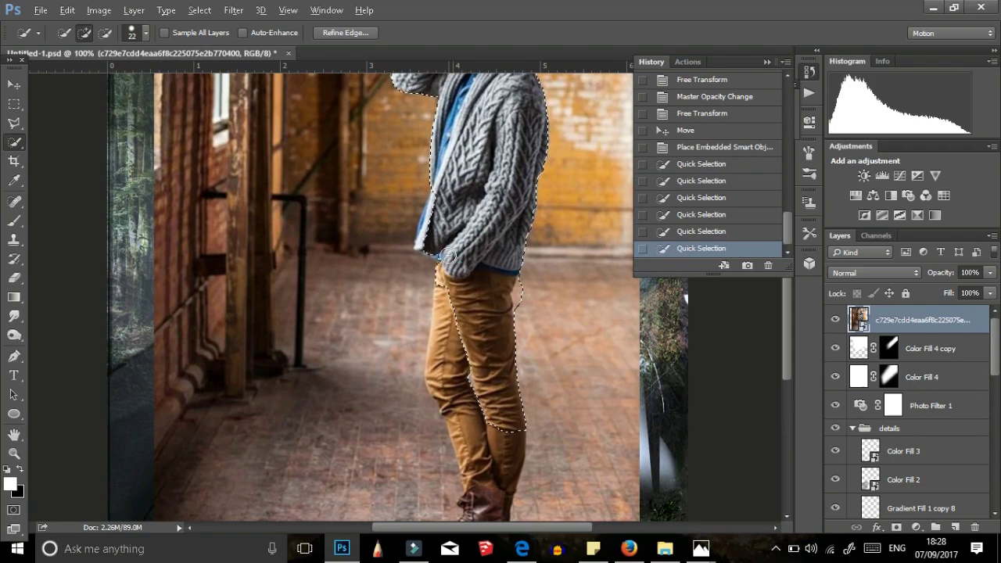
scroll(423, 213, "down", 1)
left_click(498, 441)
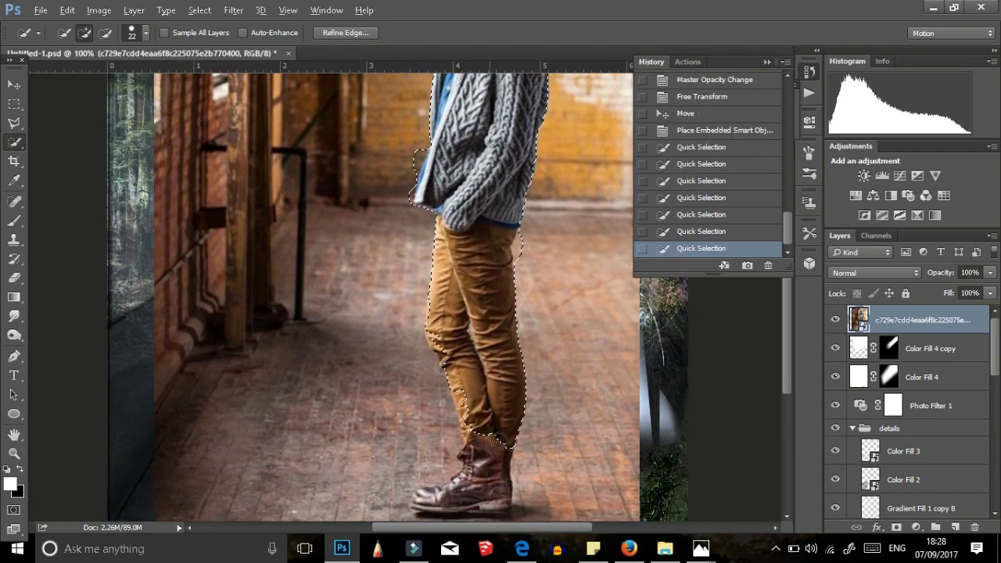
left_click(462, 480)
left_click(460, 477)
scroll(457, 442, "down", 1)
scroll(532, 453, "up", 4)
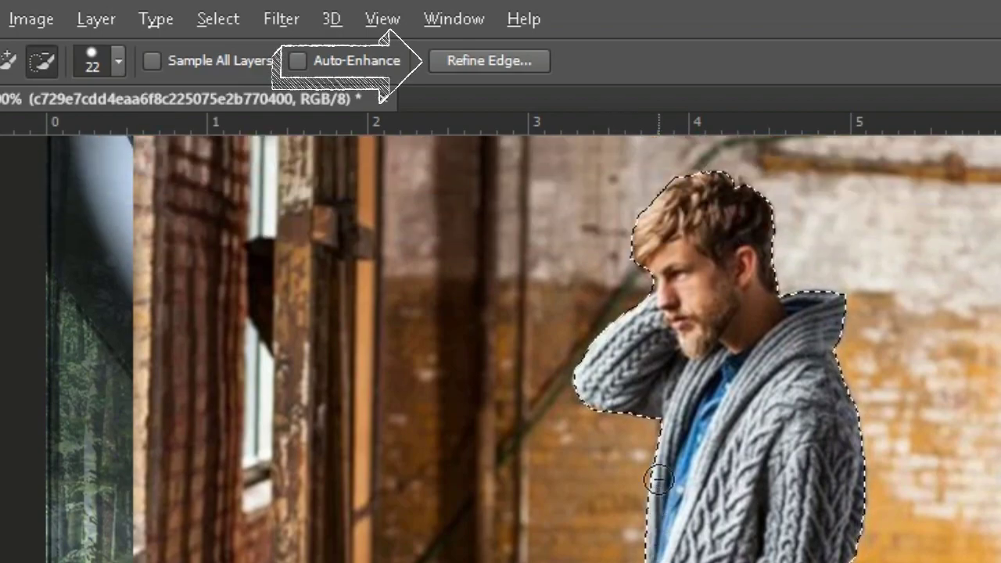
left_click(489, 60)
left_click_drag(773, 207, 782, 209)
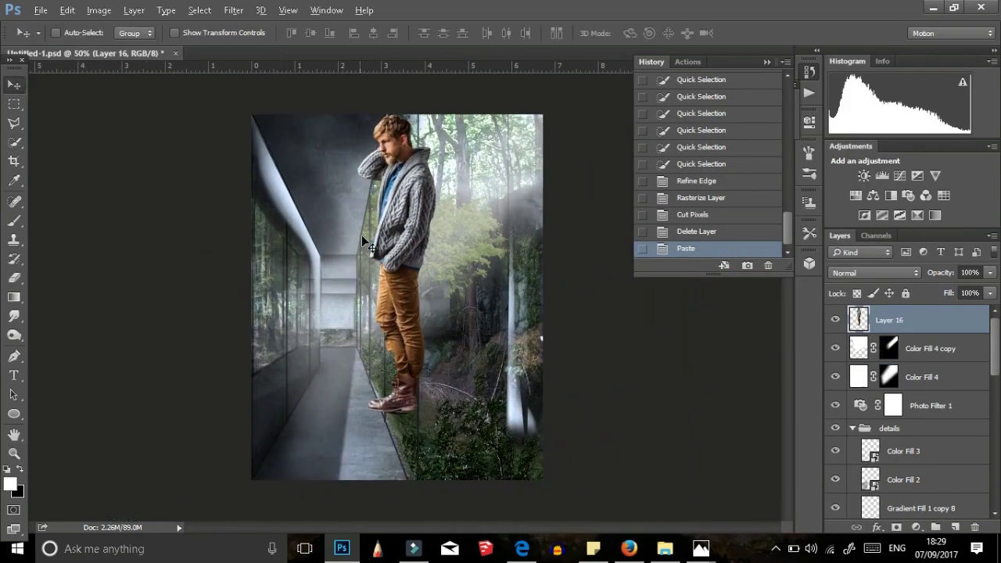
Scale the pasted man down and mirror him to fit the corridor floor
key("ctrl+t")
left_click_drag(427, 285, 379, 267)
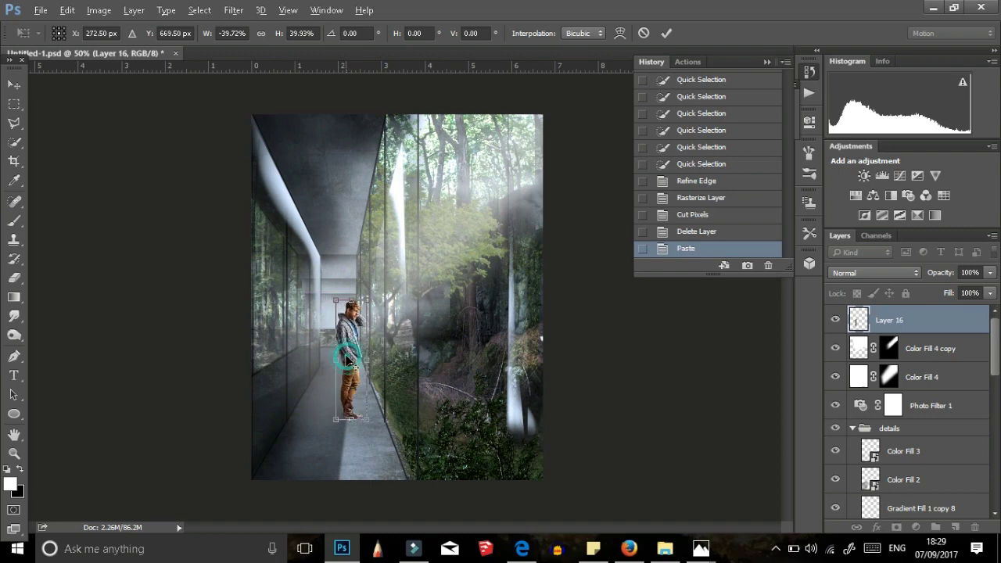
key("Return")
Nudge the man slightly left into place
key("ctrl+plus")
key("ctrl+t")
key("Return")
key("Left")
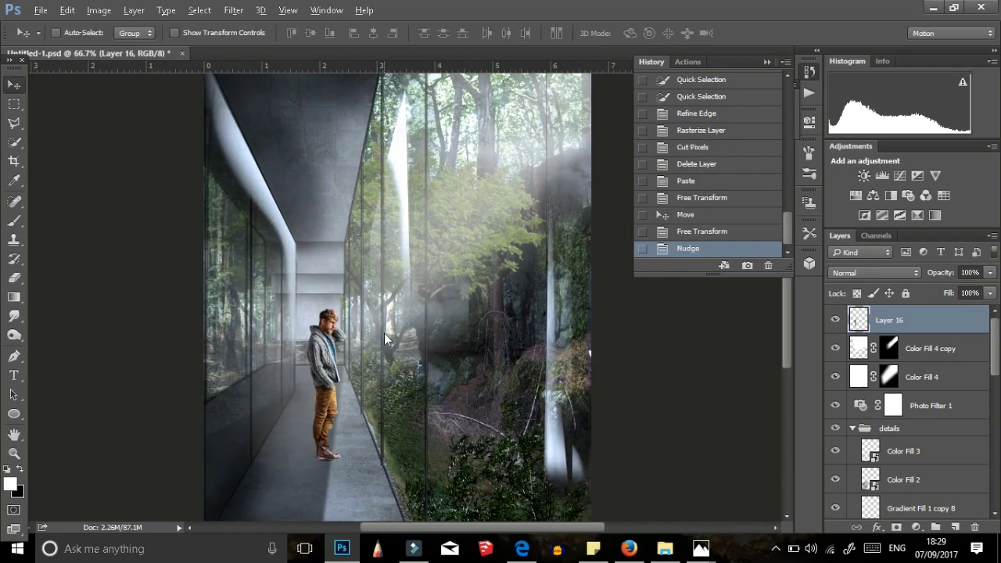
Load the man's outline and raise his Levels output black to 37
left_click(858, 320, "ctrl")
left_click(99, 10)
mouse_move(179, 40)
left_click(446, 63)
left_click_drag(588, 384, 614, 383)
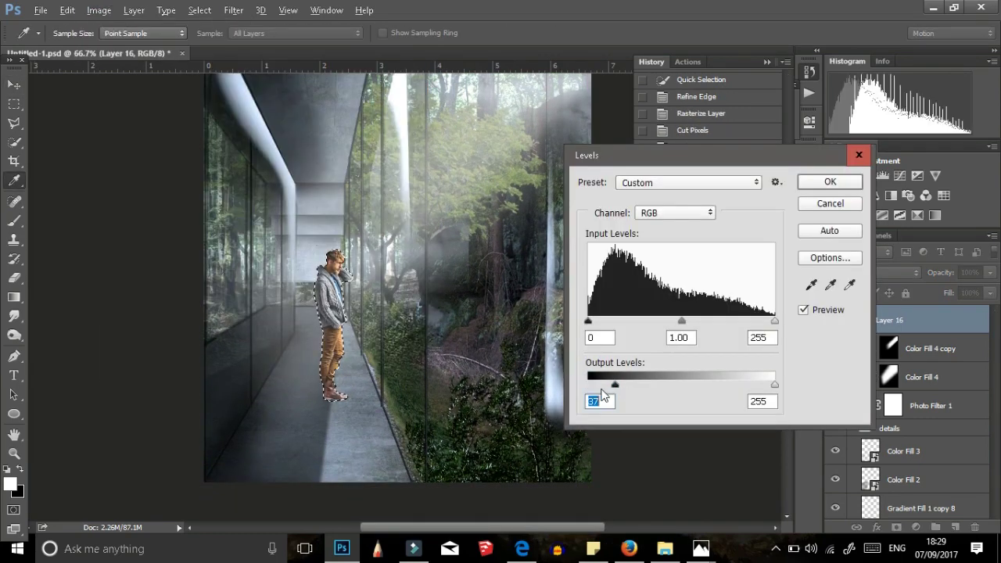
key("Return")
Burn parts of the man darker, then paint light over his face on a new Overlay layer
key("ctrl+plus")
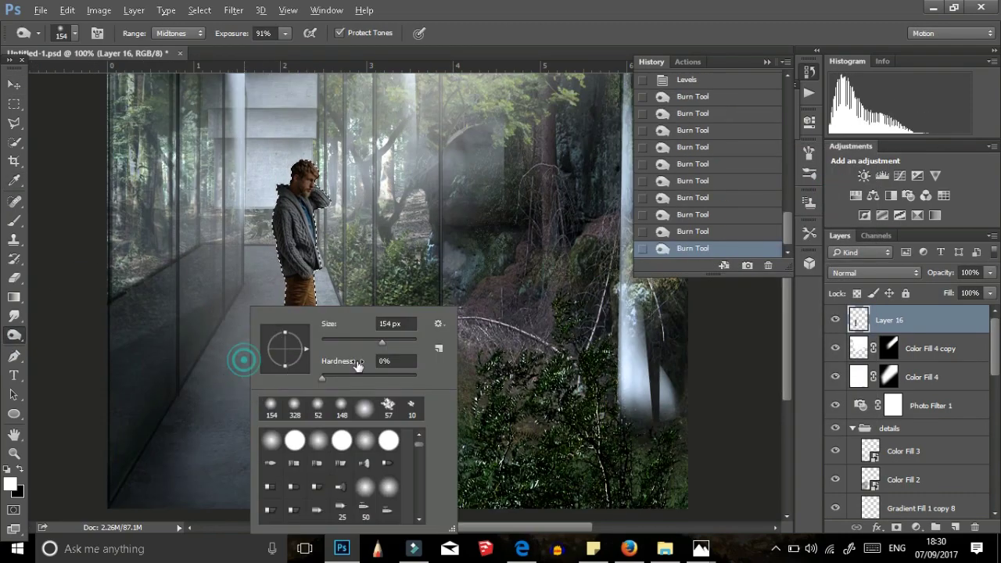
left_click(270, 219)
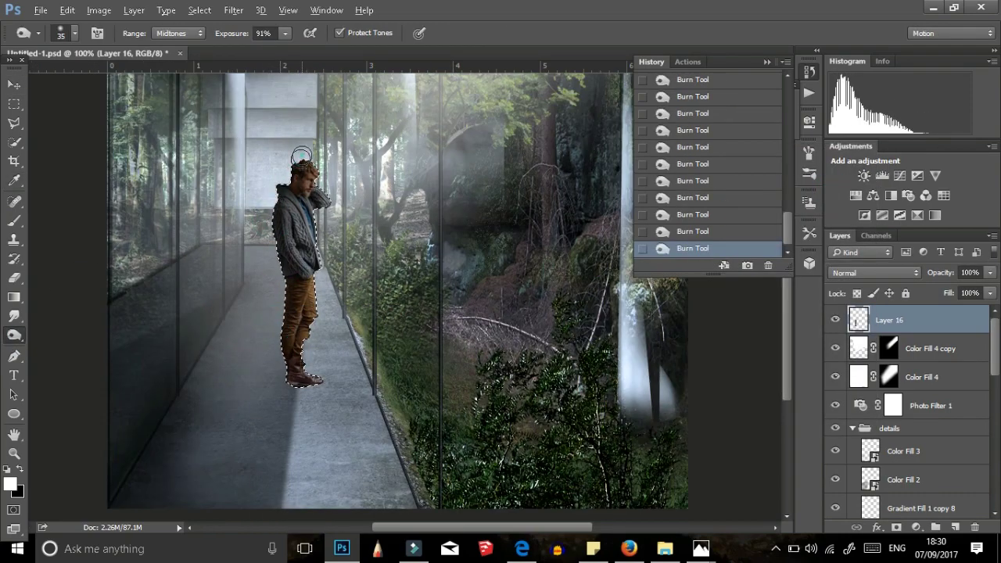
left_click(955, 527)
left_click(326, 376)
left_click(873, 272)
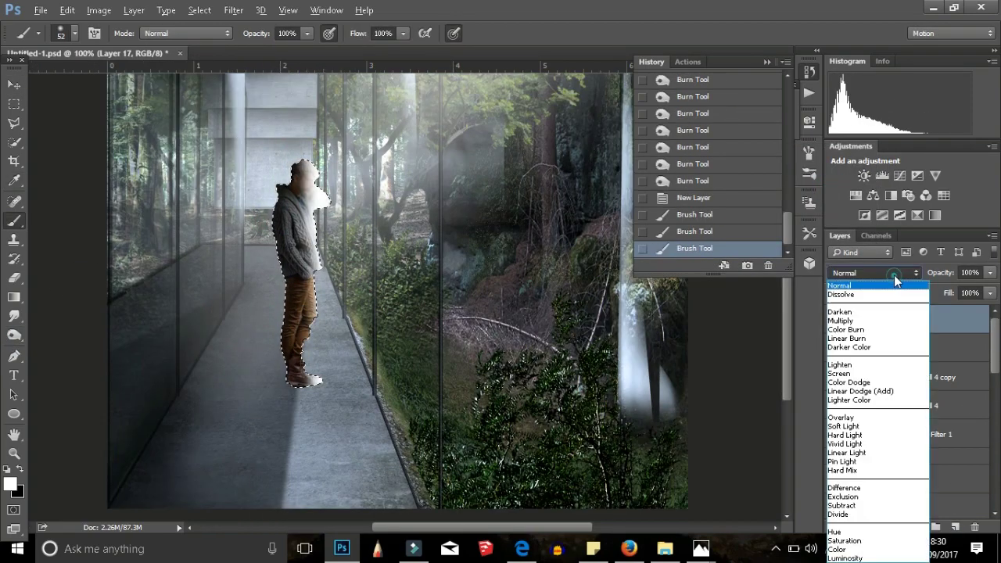
left_click(873, 423)
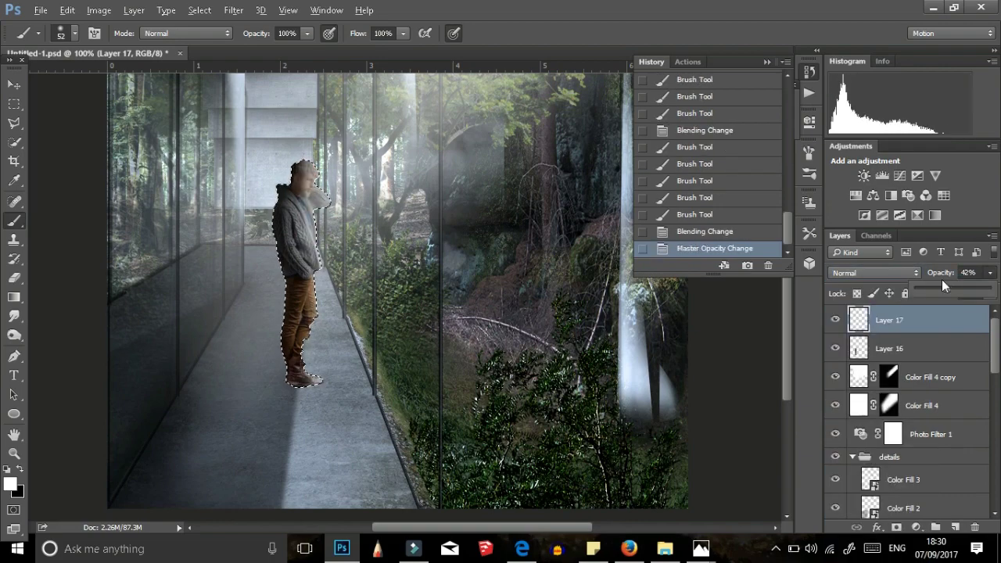
Change the painted layer's blend mode again and deselect the man
left_click(873, 272)
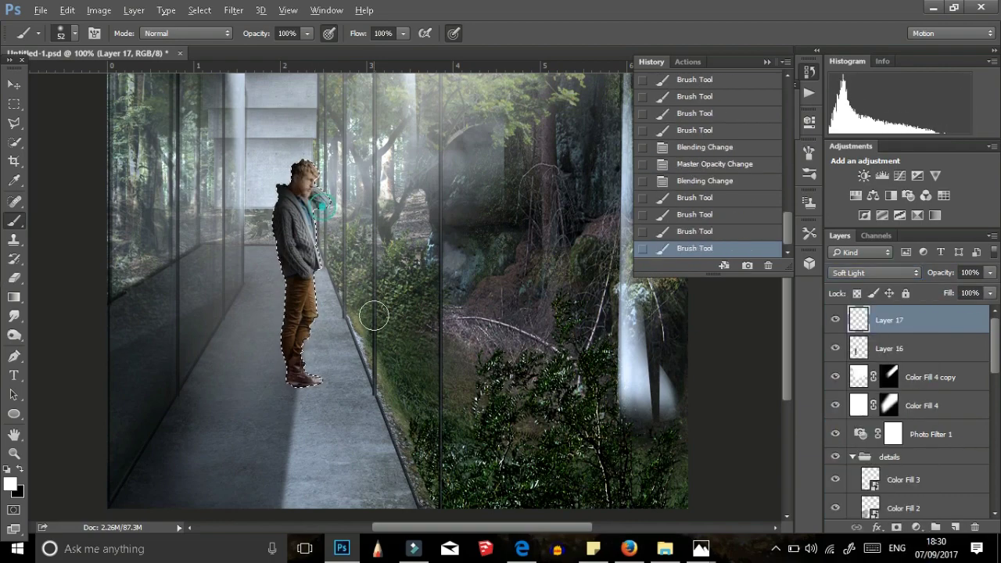
key("ctrl+d")
key("ctrl+minus")
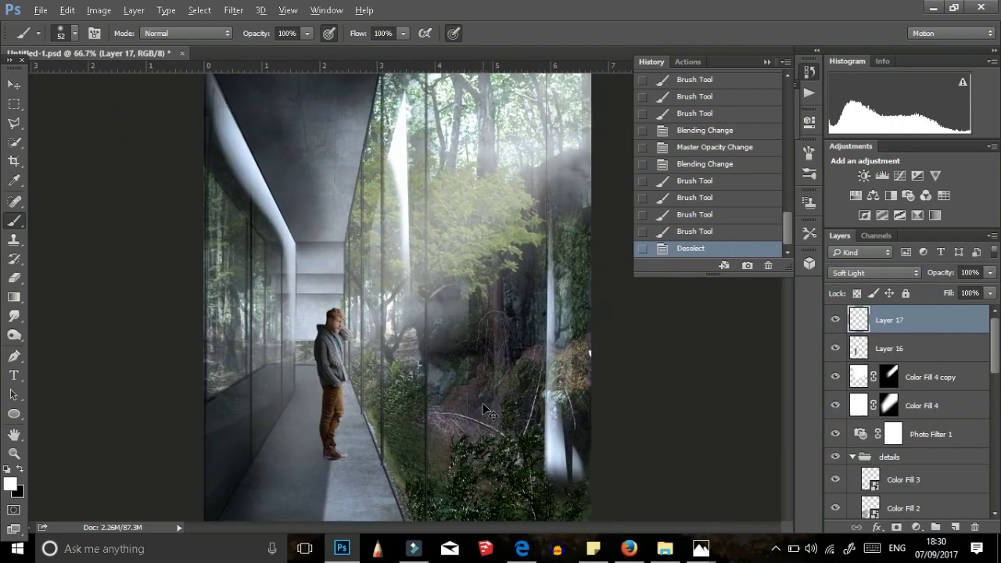
key("ctrl+plus")
Duplicate the man, move the copy left onto the glass and squash it into a shadow shape
key("ctrl+j")
left_click(915, 376)
key("ctrl+j")
left_click_drag(297, 203, 198, 203)
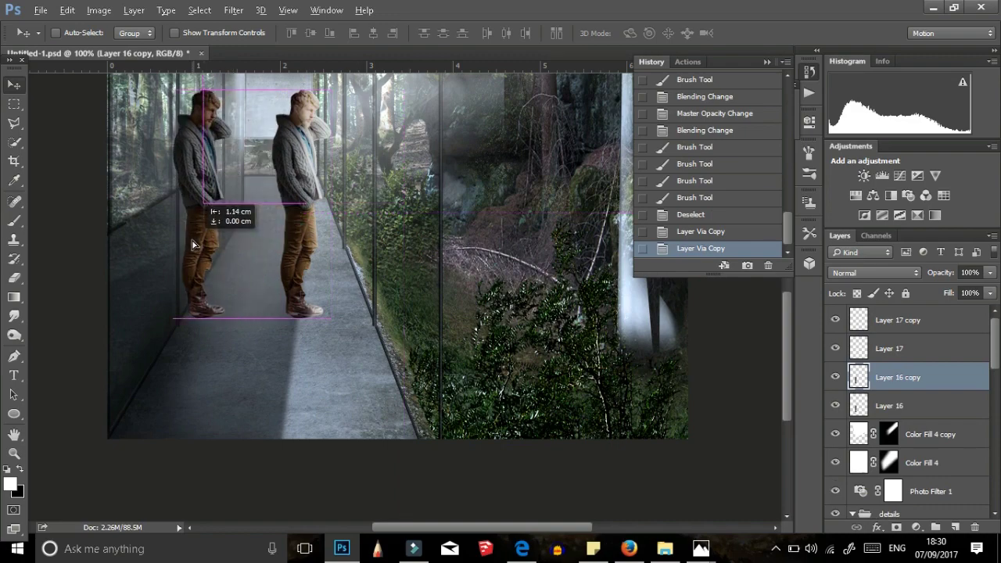
key("ctrl+t")
left_click_drag(232, 90, 223, 139)
key("Return")
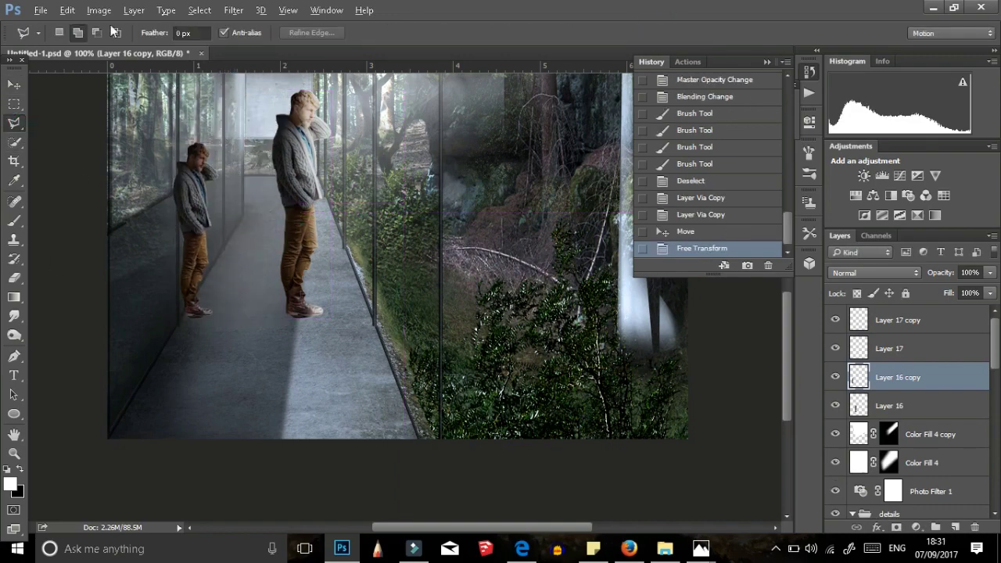
Turn the copy black with Levels output white 0
left_click(98, 10)
mouse_move(196, 45)
left_click(328, 58)
left_click(762, 401)
type("0")
left_click(830, 181)
Draw a black floor shadow under the feet, merge it with the shadow figure, and place it below the man
key("l")
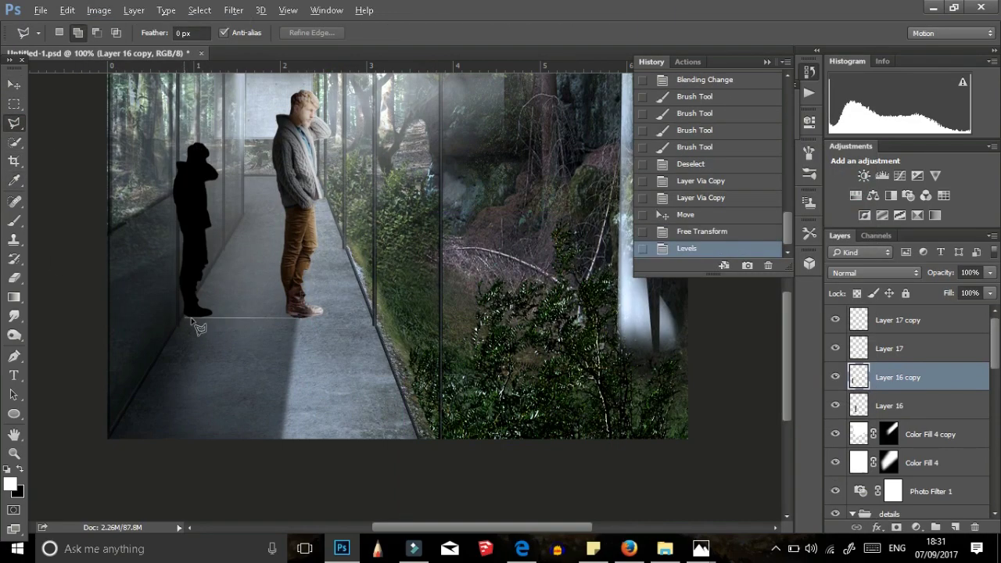
double_click(306, 322)
left_click(916, 526)
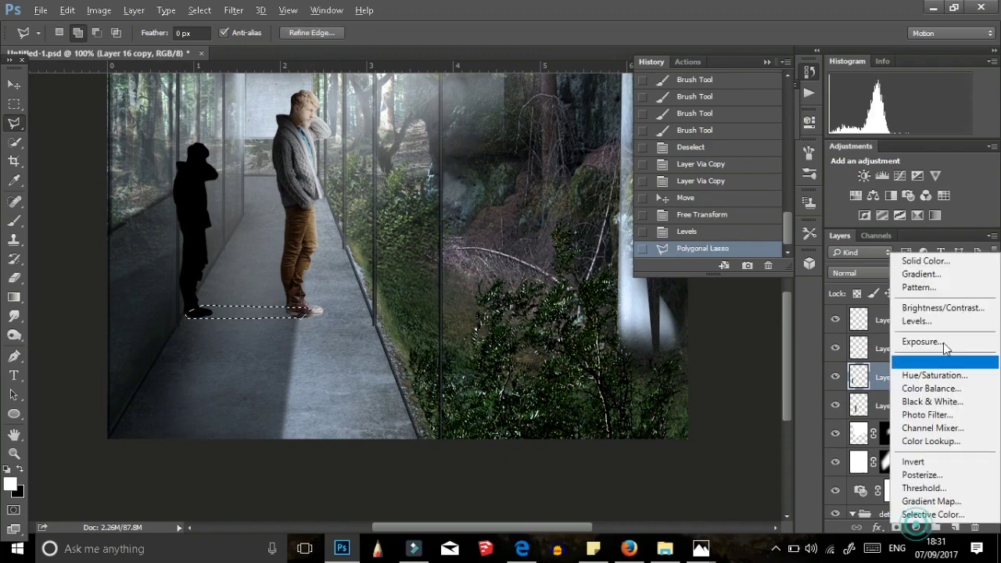
left_click(915, 258)
left_click(941, 251)
right_click(915, 377)
left_click(648, 422)
left_click_drag(891, 377, 883, 426)
Set the shadow's blend mode to Multiply and adjust its opacity
left_click(874, 272)
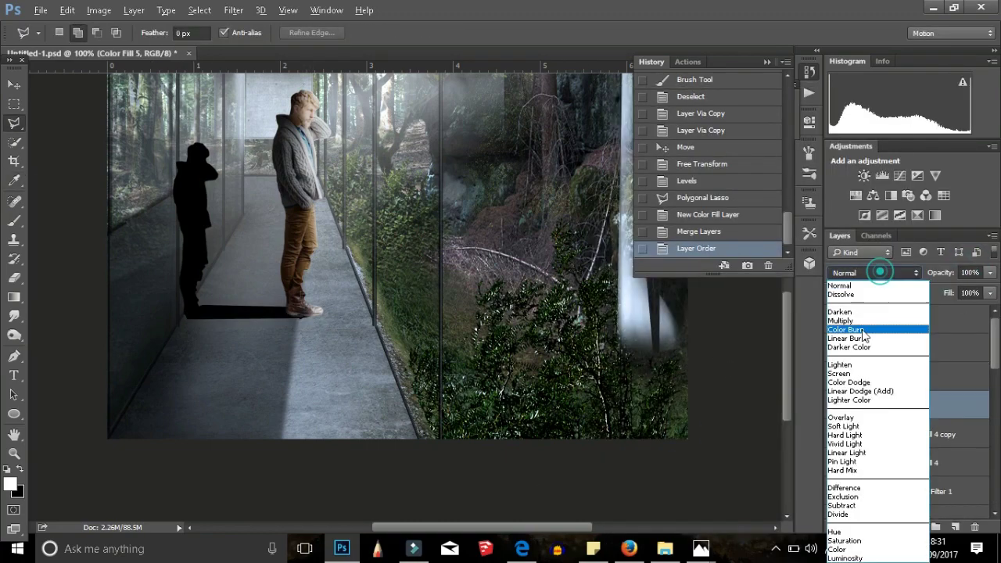
left_click(860, 317)
left_click(990, 272)
left_click(941, 286)
key("0")
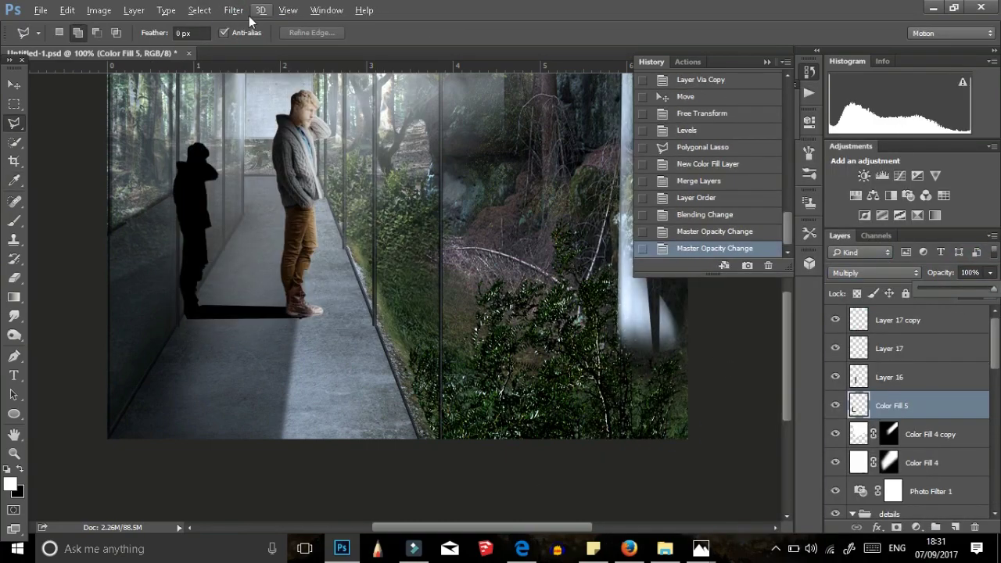
Soften the shadow with Gaussian Blur and shrink the placed tree image
left_click(233, 10)
mouse_move(258, 157)
left_click(168, 212)
left_click_drag(186, 452, 107, 461)
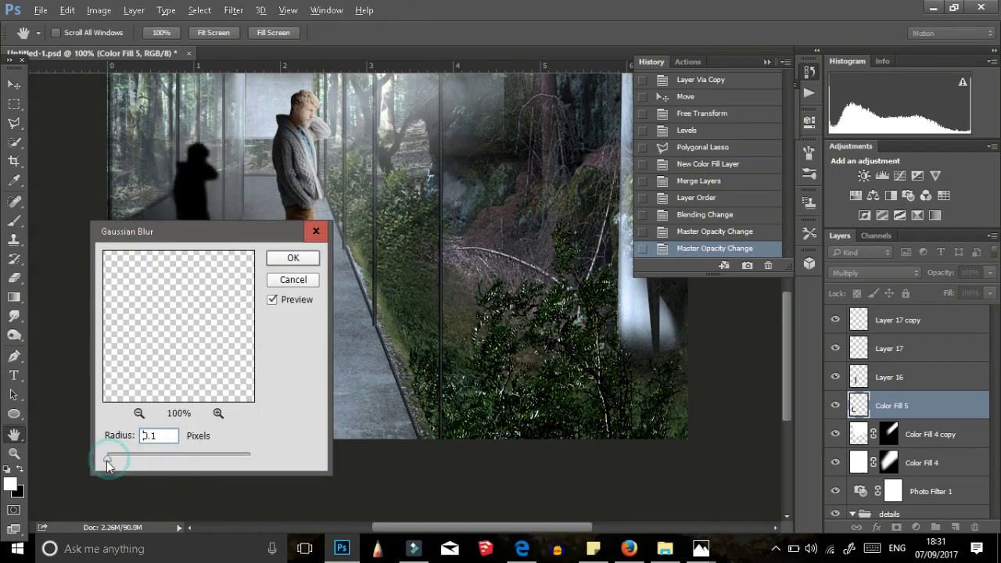
key("Return")
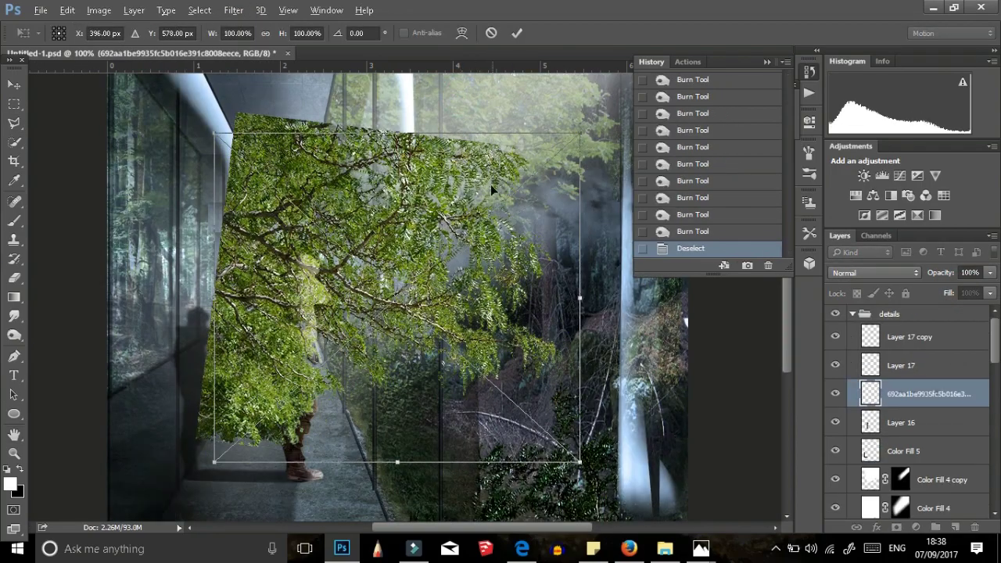
mouse_move(490, 183)
left_mouse_down()
mouse_move(455, 275)
mouse_move(332, 324)
mouse_move(328, 351)
mouse_move(374, 466)
mouse_move(197, 487)
mouse_move(242, 339)
left_mouse_up()
key("Return")
left_click(99, 10)
mouse_move(118, 47)
right_click(929, 393)
left_click(970, 501)
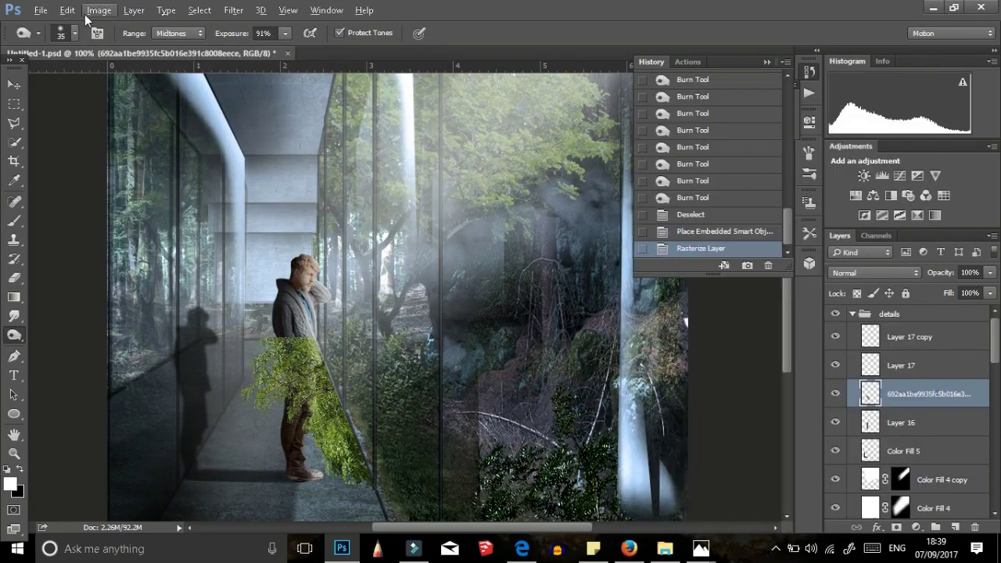
key("ctrl+u")
left_click_drag(788, 276, 710, 276)
key("Tab")
key("Return")
left_click_drag(929, 394, 933, 461)
key("ctrl+bracketleft")
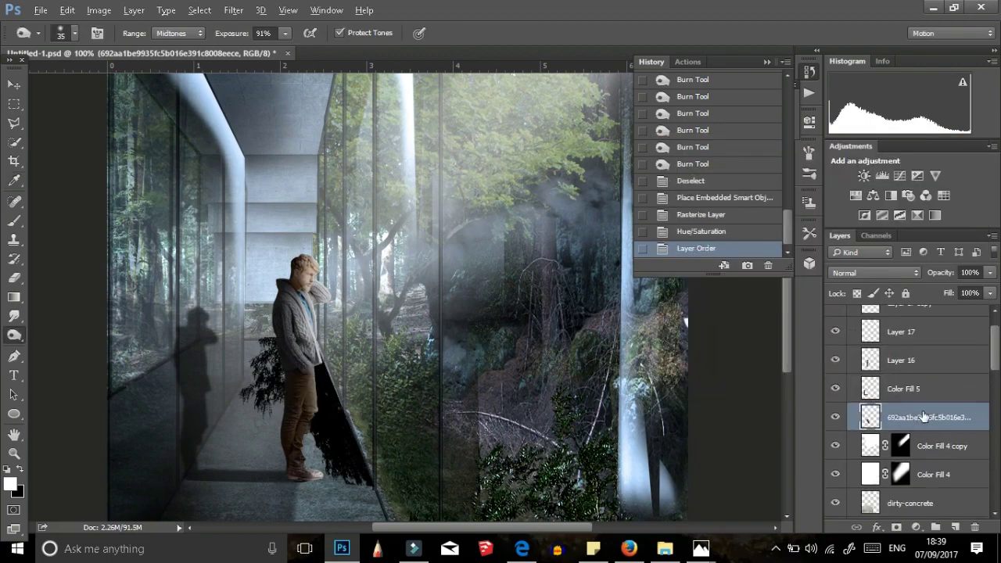
scroll(447, 474, "up", 1)
left_click(710, 183)
left_click(710, 199)
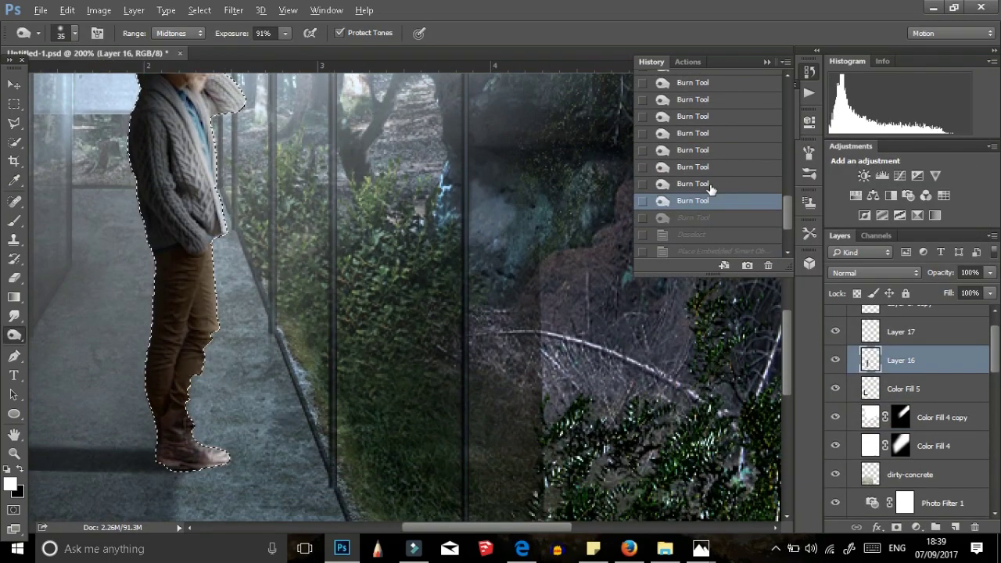
scroll(704, 157, "up", 5)
left_click(704, 105)
scroll(704, 156, "down", 3)
left_click(704, 195)
left_click(698, 151)
scroll(700, 156, "down", 5)
left_click(692, 161)
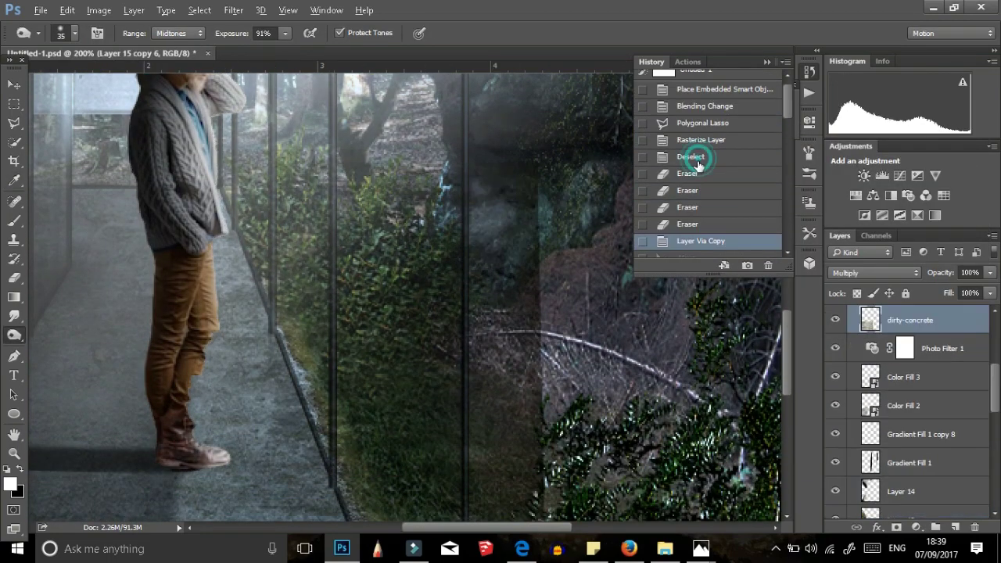
scroll(704, 196, "down", 5)
left_click(714, 248)
key("v")
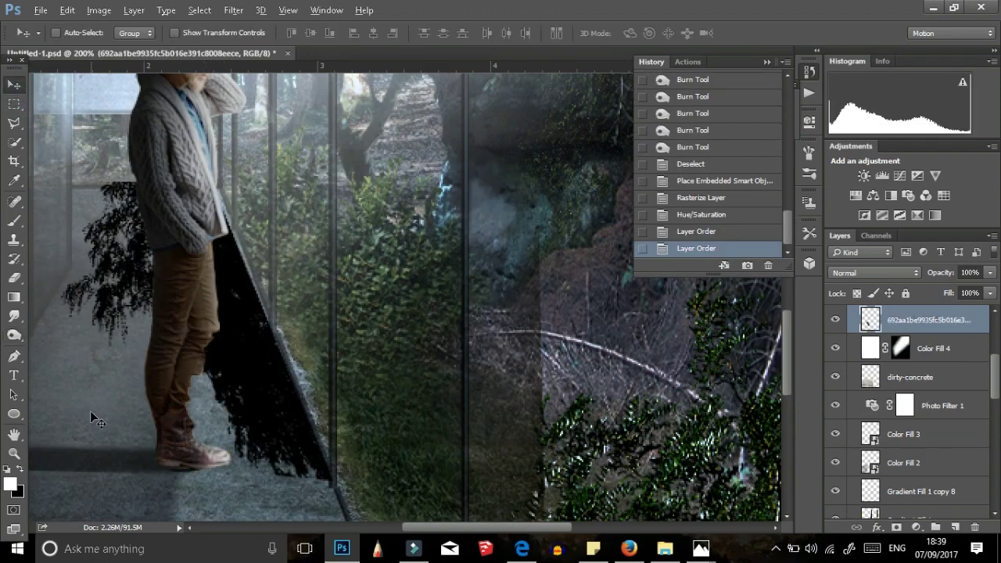
Clone-stamp over the tree shadow edge beside the man's leg
left_click(10, 484)
left_click(960, 270)
left_click(13, 239)
right_click(192, 353)
key("Escape")
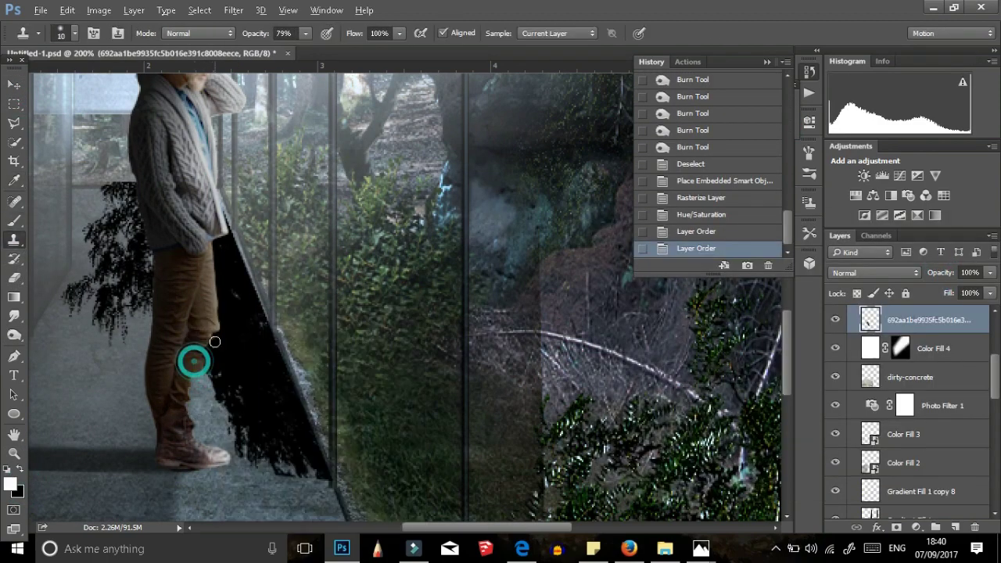
left_click(215, 341)
Nudge the tree shadow slightly into a new position
left_click(13, 84)
mouse_move(195, 402)
left_mouse_down()
mouse_move(217, 414)
mouse_move(207, 395)
left_mouse_up()
left_click(866, 399)
Work on Layer 16 with the eraser set to 7 px
key("e")
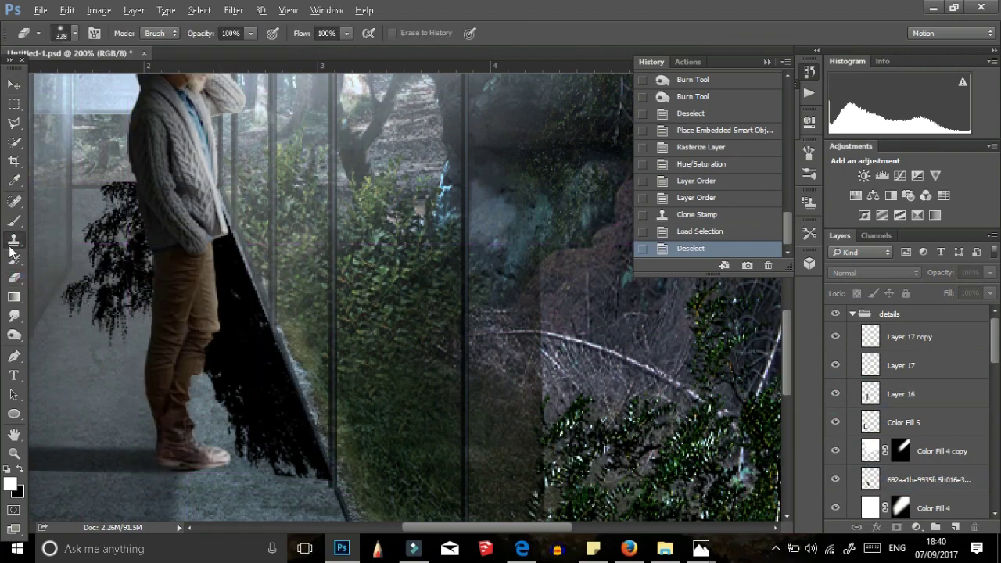
left_click(193, 362, "ctrl")
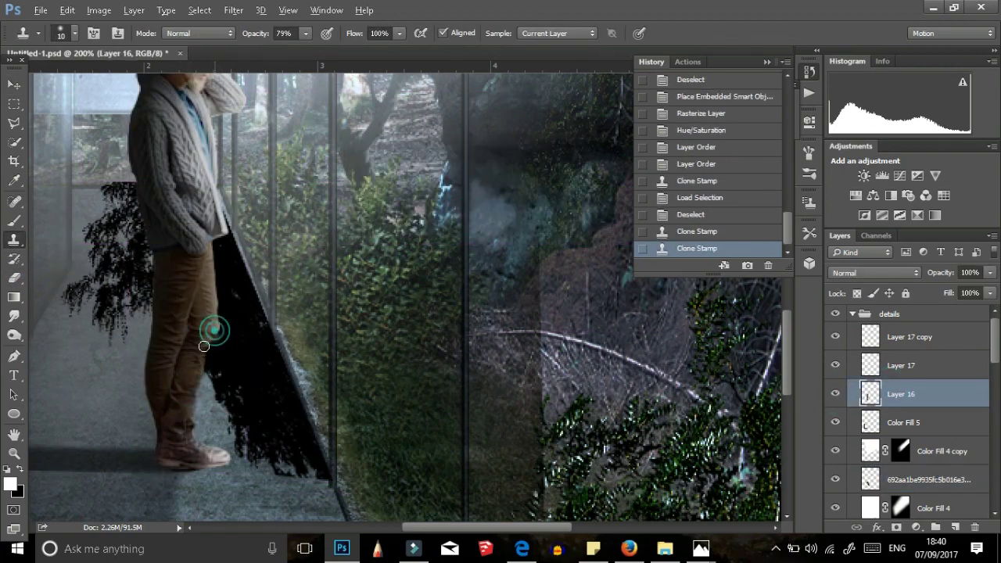
key("e")
right_click(252, 322)
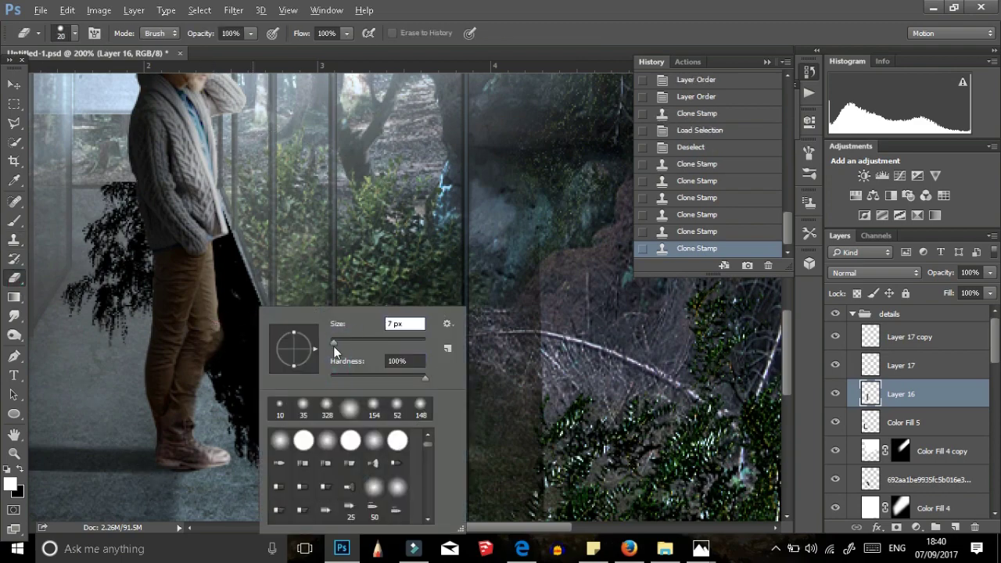
key("Return")
Briefly change Layer 16's opacity, restore it, and select the details group
key("v")
key("ctrl+minus")
left_click(347, 351)
key("5")
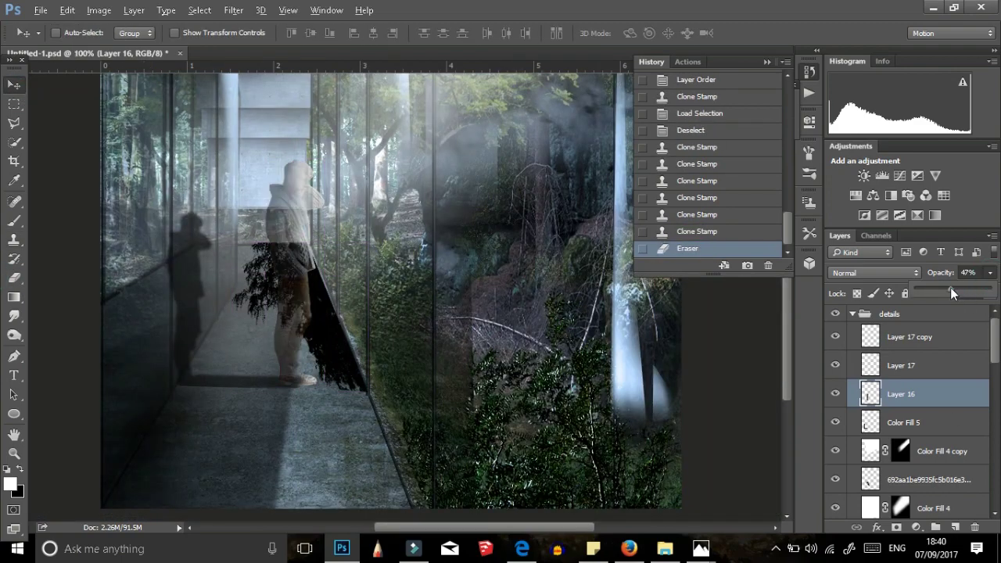
key("0")
left_click(830, 338)
left_click(364, 333, "ctrl")
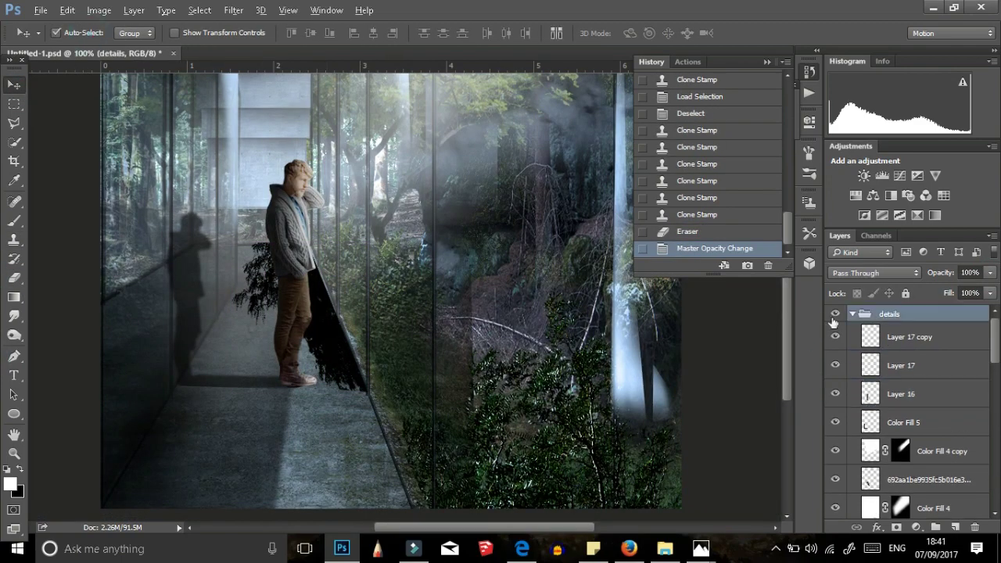
scroll(833, 411, "down", 5)
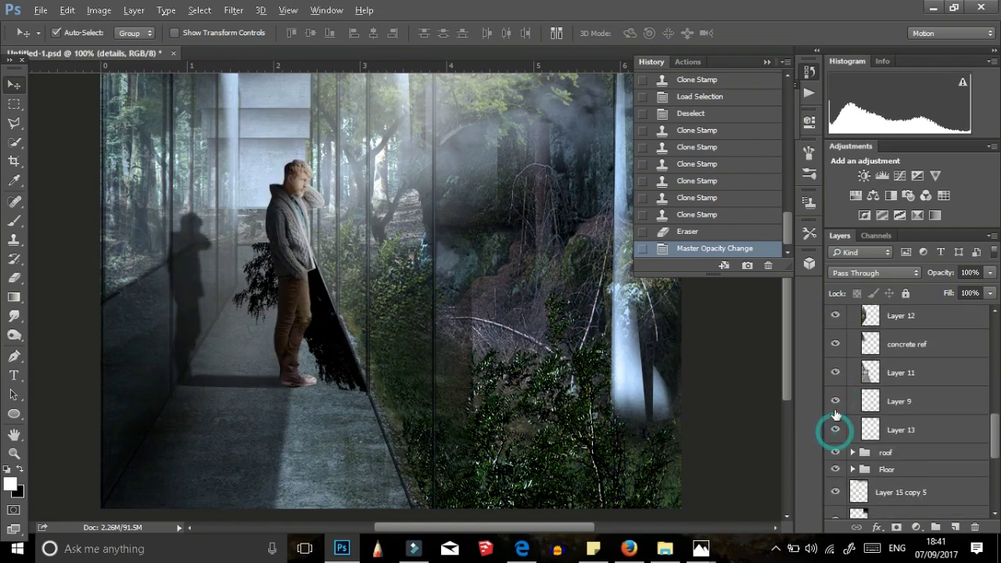
Apply a slight Gaussian Blur to the tree shadow
left_click(233, 9)
left_click(470, 225)
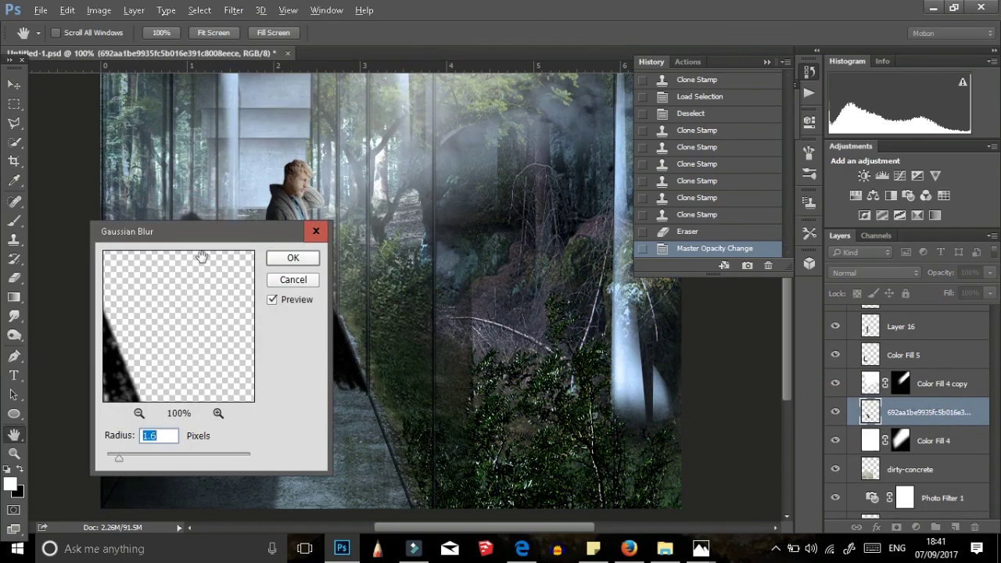
left_click(709, 243)
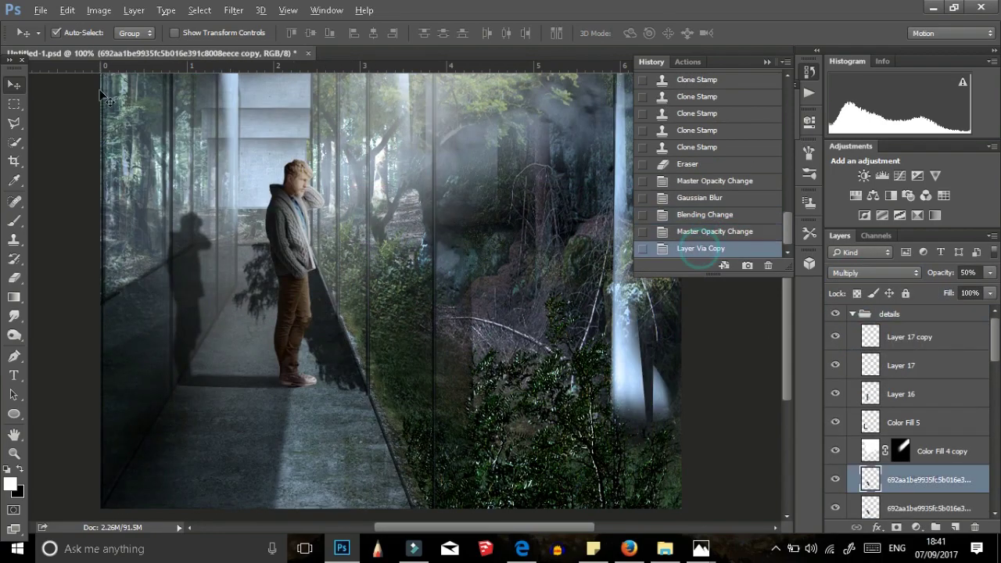
Move the shadow copy onto the floor, flip it vertically and rotate it about 139°
left_click_drag(336, 367, 383, 414)
key("ctrl+t")
right_click(358, 167)
left_click(438, 430)
left_click_drag(418, 287, 385, 498)
left_click_drag(369, 421, 377, 445)
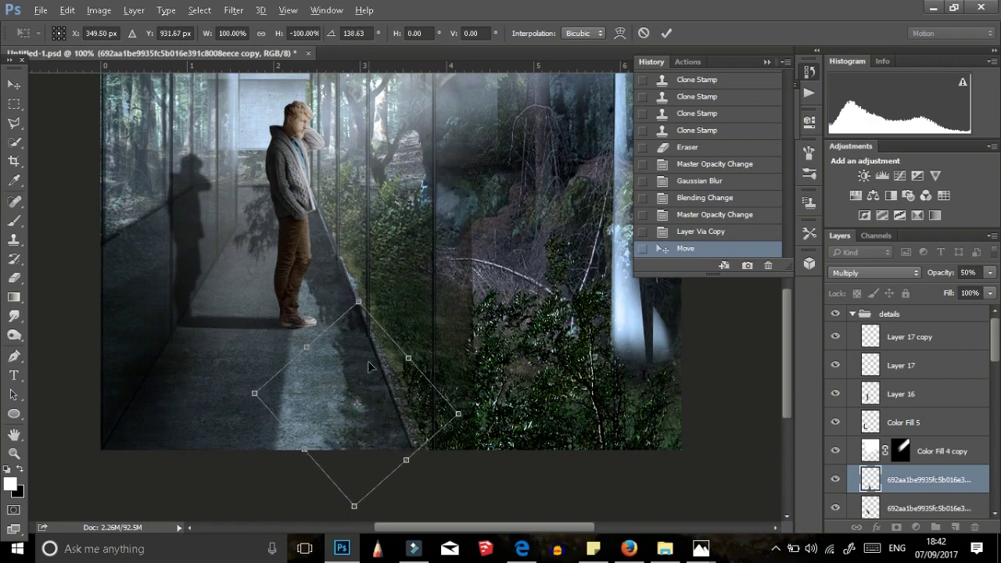
left_click_drag(477, 434, 469, 454)
left_click(666, 33)
Erase parts of the flipped shadow copy on the floor
key("e")
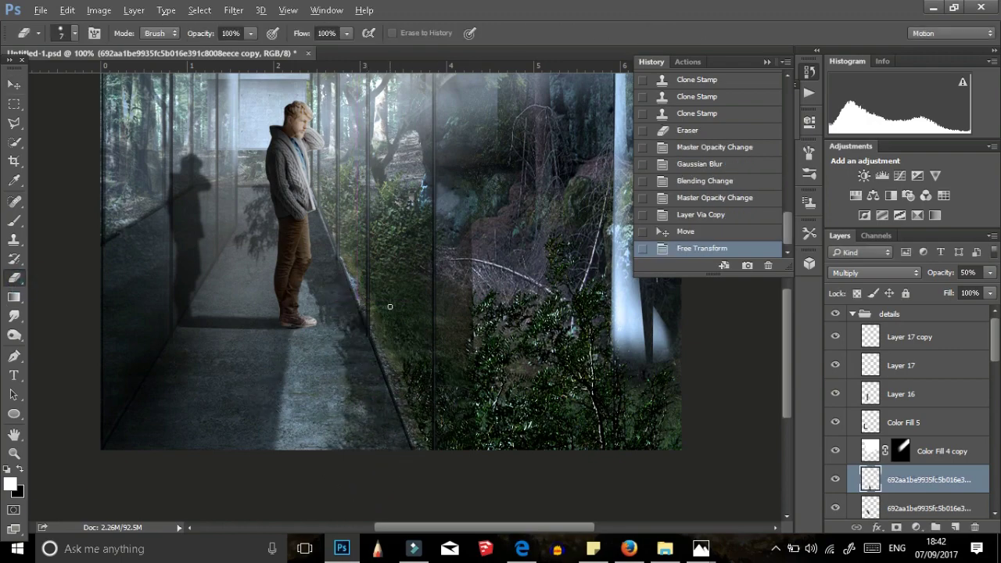
right_click(395, 309)
key("Return")
left_click_drag(368, 344, 379, 312)
left_click(355, 328)
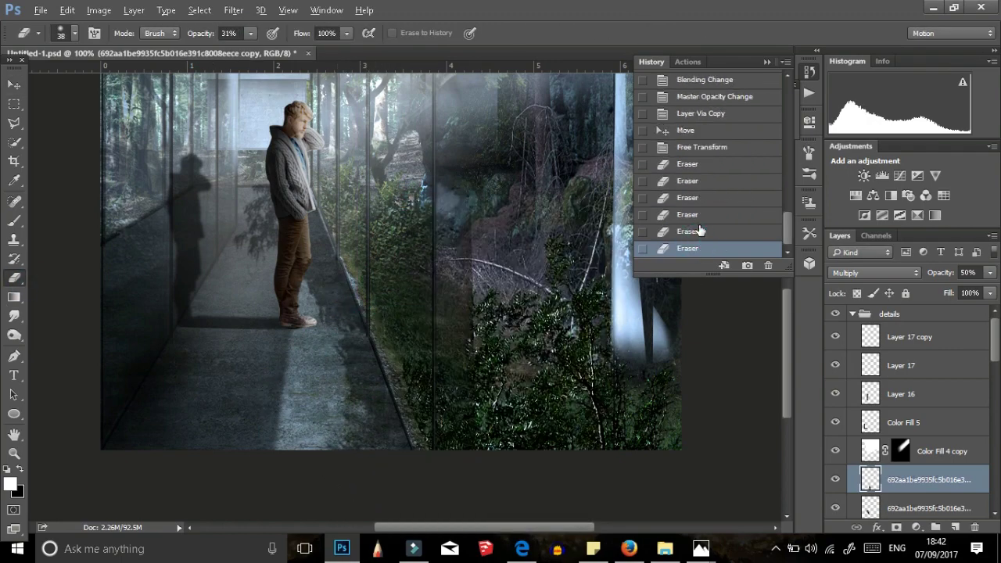
On a new layer, paint black soft-brush shadow strokes along the glass wall's base
key("b")
key("x")
right_click(188, 352)
key("ctrl+shift+alt+n")
right_click(315, 356)
left_click(414, 478)
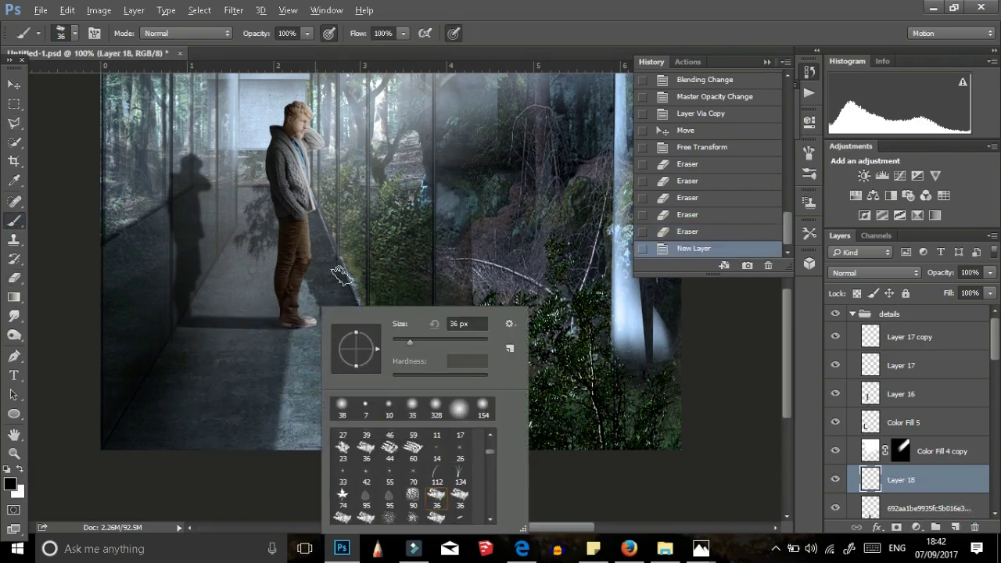
left_click(313, 217)
left_click(402, 446, "shift")
left_click(874, 273)
left_click(860, 319)
mouse_move(990, 272)
left_mouse_down()
mouse_move(973, 295)
mouse_move(921, 294)
mouse_move(929, 295)
left_mouse_up()
Dab faint shadow near the glass with a 48 px brush, layer opacity 10% then 21%
left_click(348, 375)
left_click(367, 454)
left_click(328, 286)
left_click(325, 254)
right_click(325, 254)
left_click(990, 272)
left_click(347, 285)
left_click(384, 407)
Zoom in and dab faint shadow by the man's feet, then fine-tune layer opacity
key("ctrl+plus")
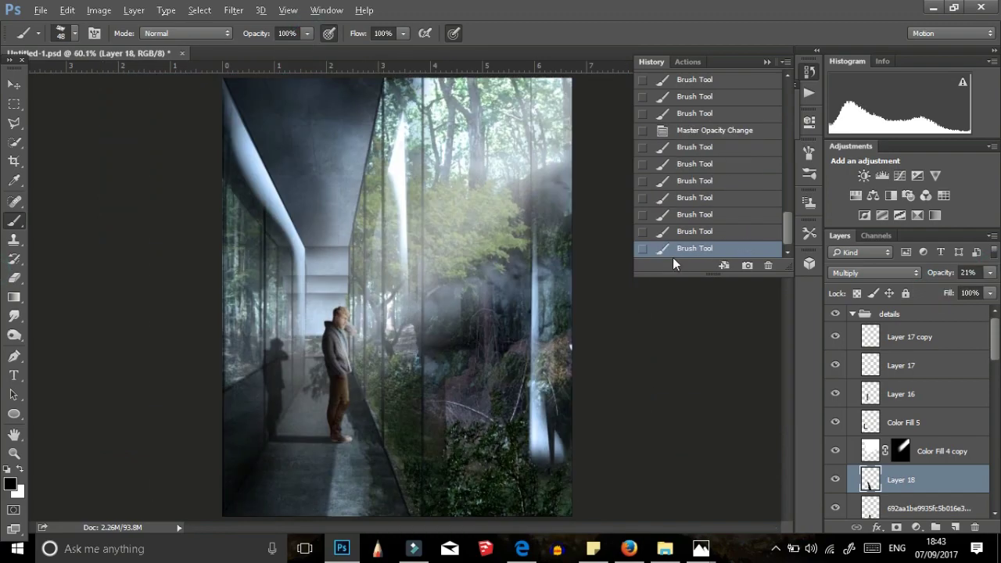
left_click(324, 376)
left_click(402, 402)
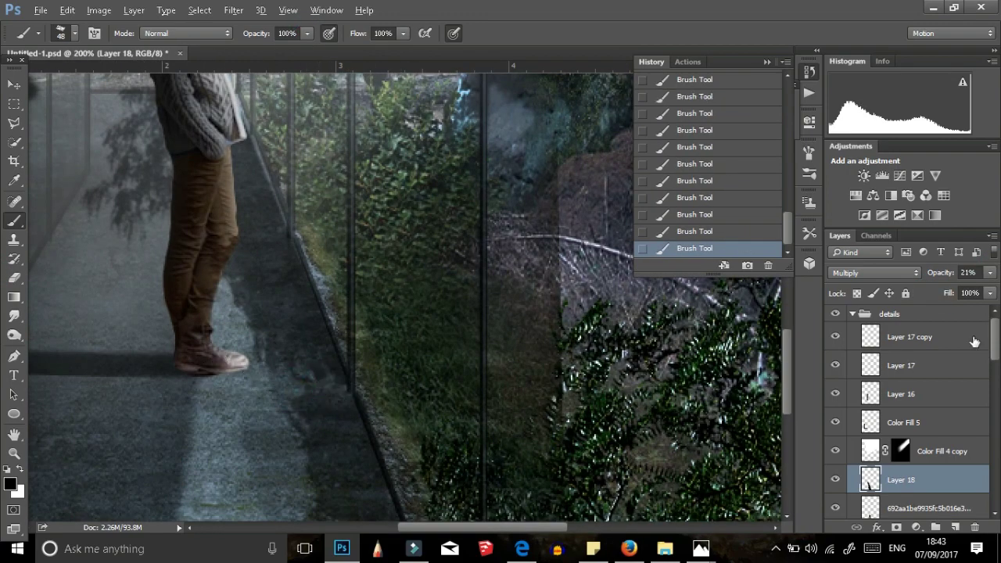
left_click(990, 272)
mouse_move(929, 294)
left_mouse_down()
mouse_move(951, 295)
mouse_move(934, 295)
left_mouse_up()
scroll(852, 494, "down", 1)
scroll(852, 494, "down", 1)
On the lower tree shadow copy, undo stray dabs and erase shadow near the glass edge
left_click(853, 494)
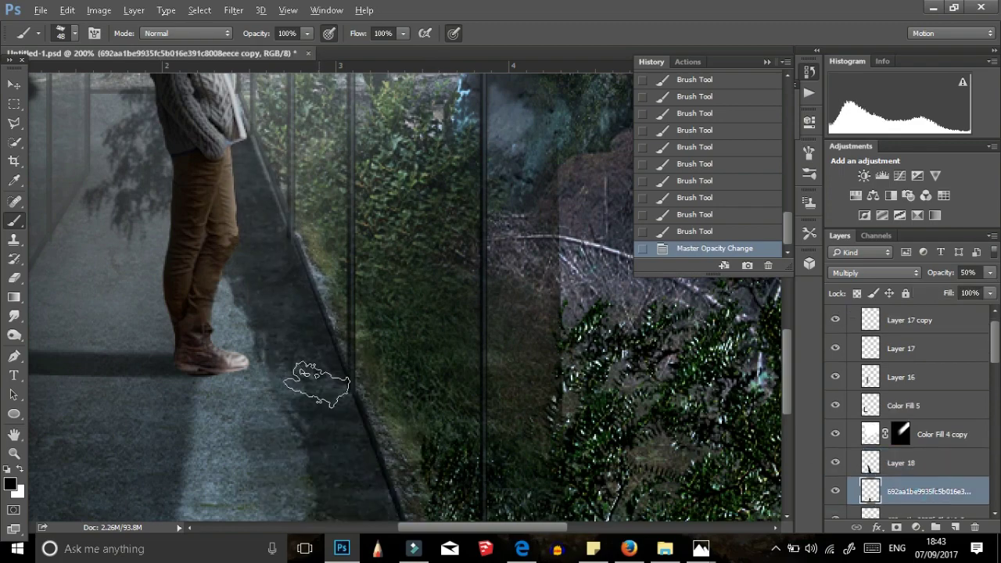
left_click(313, 391)
left_click(279, 313)
left_click(695, 197)
left_click(14, 278)
left_click(325, 381)
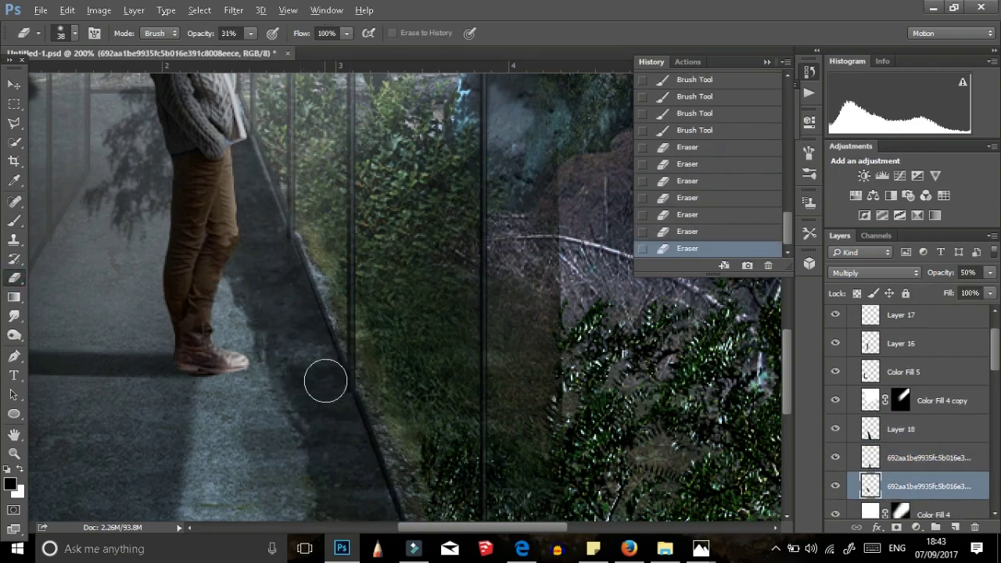
Paint additional soft shadow dabs around the man's feet on the shadow copy
key("b")
left_click(286, 342)
left_click(301, 334)
left_click(312, 348)
left_click(321, 344)
key("ctrl+0")
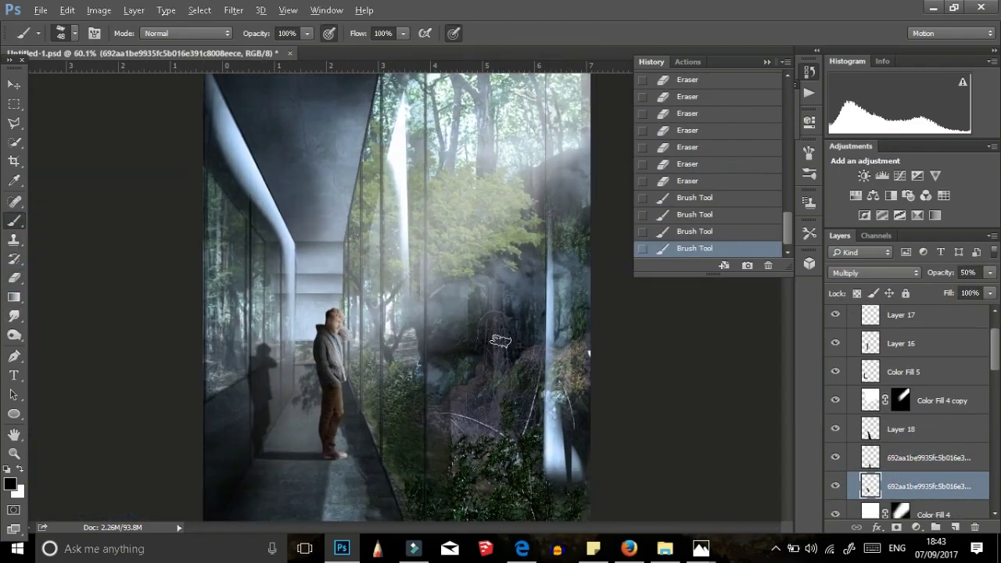
key("ctrl+1")
left_click(336, 395)
left_click(313, 346)
left_click(328, 395)
left_click(331, 357)
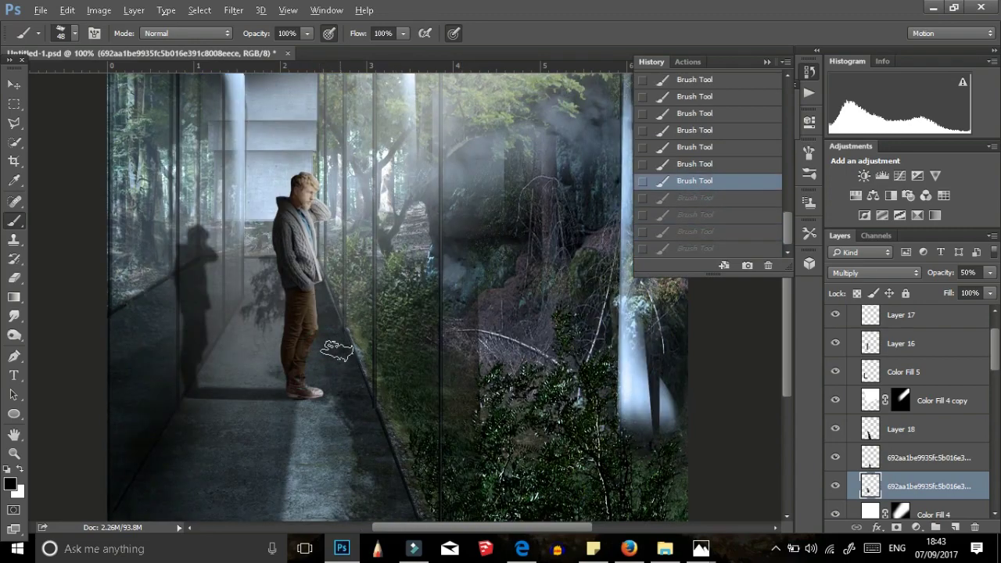
left_click(324, 391)
scroll(323, 376, "down", 1)
Delete the shadow copy pixels inside a four-sided Polygonal Lasso selection beside the man
key("l")
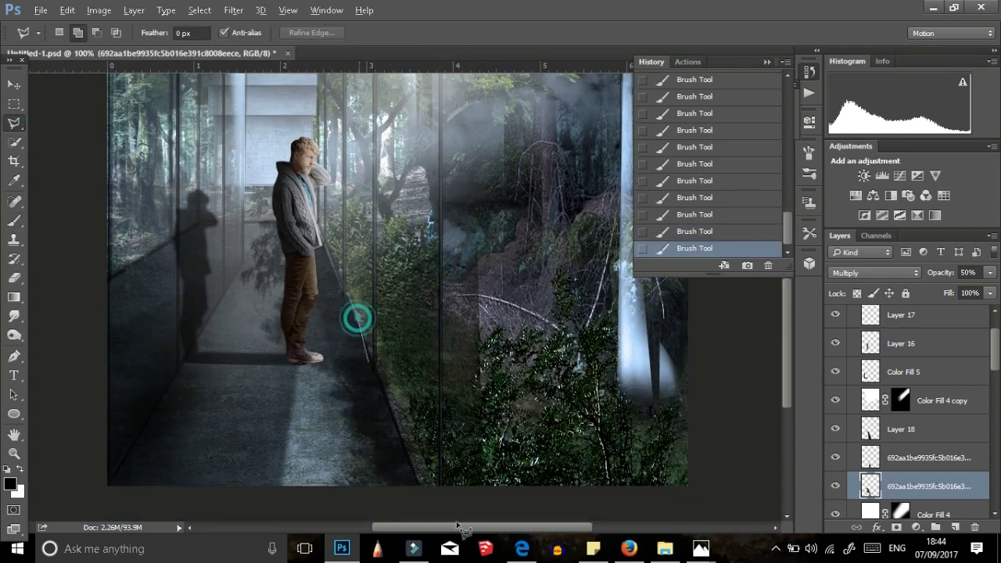
left_click(328, 244)
left_click(406, 263)
left_click(478, 412)
left_click(432, 503)
left_click(330, 246)
key("Delete")
key("ctrl+d")
At 200% zoom, cut away the shadow copy along the glass edge with Polygonal Lasso
key("ctrl+plus")
scroll(391, 313, "down", 3)
left_click(297, 77)
left_click(445, 472)
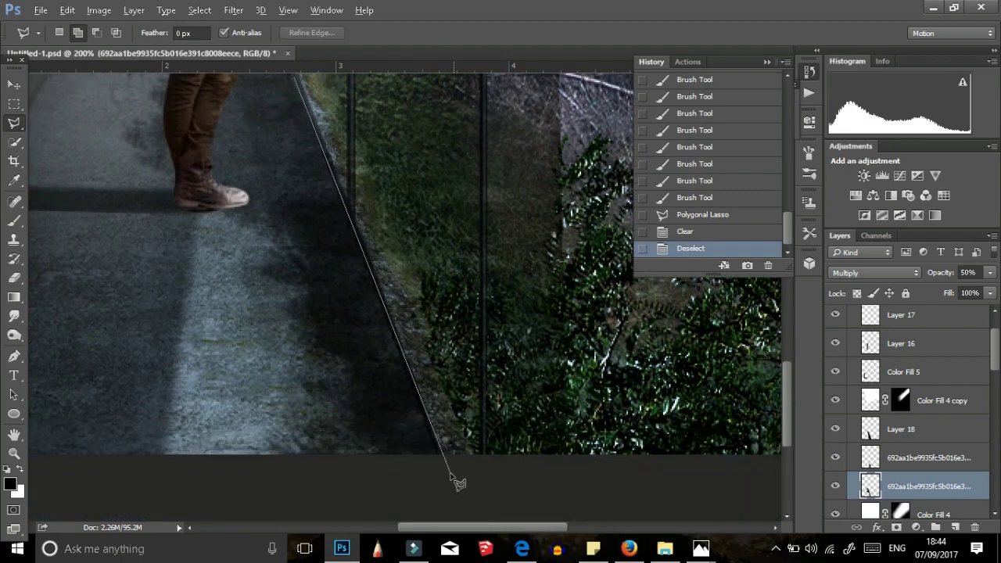
left_click(543, 446)
double_click(457, 167)
key("Delete")
key("ctrl+d")
key("ctrl+0")
Erase the leftover floor shadow to the left of the man at 31% eraser opacity
left_click(14, 83)
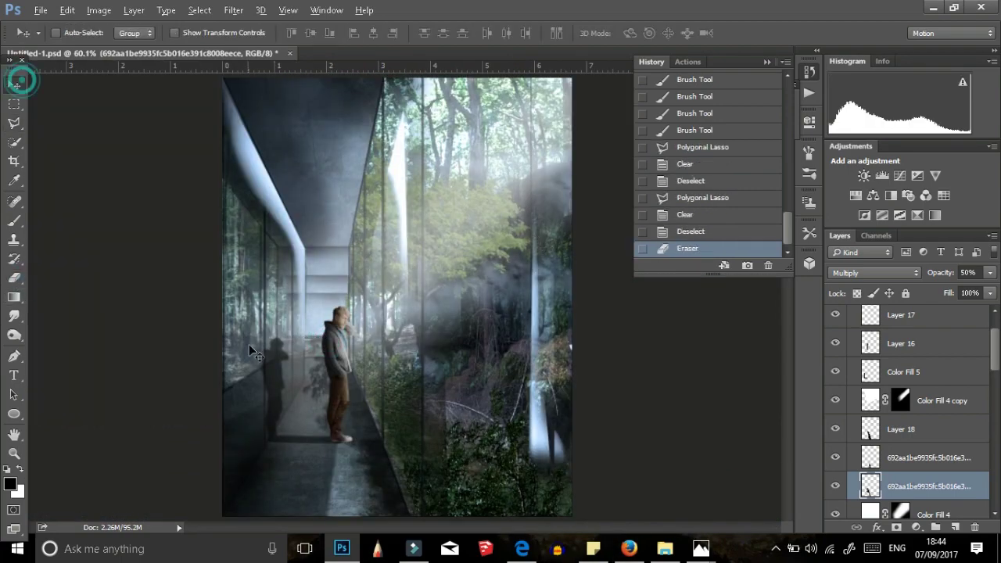
key("ctrl+1")
key("ctrl+minus")
key("e")
left_click(265, 336)
left_click(258, 391)
left_click(245, 402)
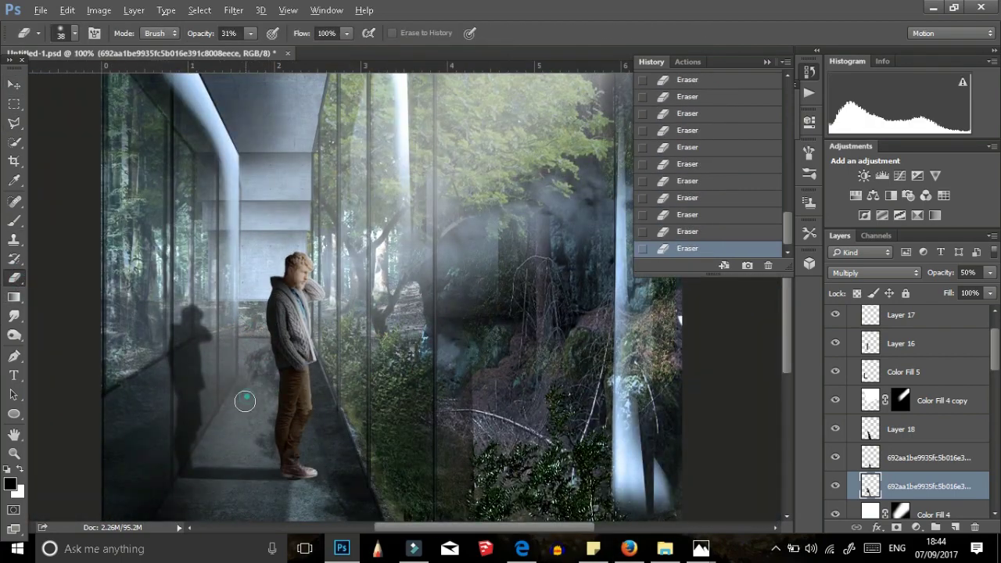
left_click(266, 351)
key("ctrl+0")
scroll(951, 357, "up", 2)
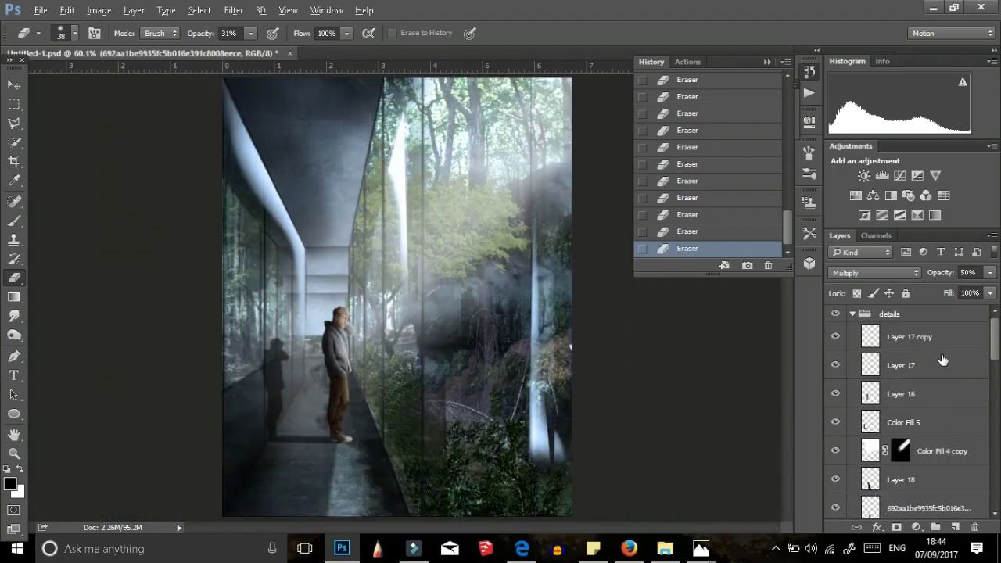
Stamp visible layers, then Camera Raw: Exposure +0.55, Contrast +33, Highlights +23, Shadows +13
left_click(911, 313)
key("ctrl+alt+shift+e")
left_click(233, 11)
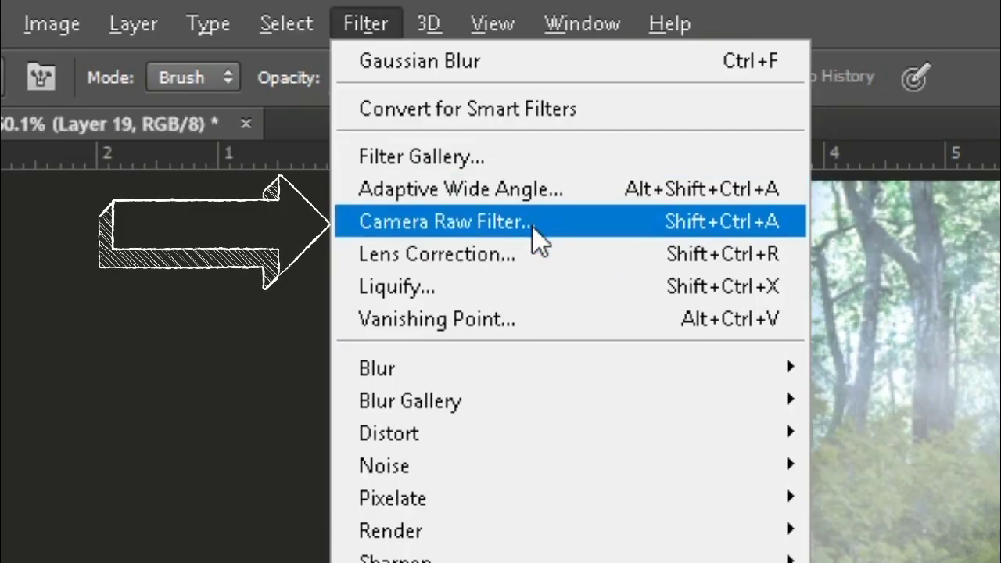
left_click(305, 96)
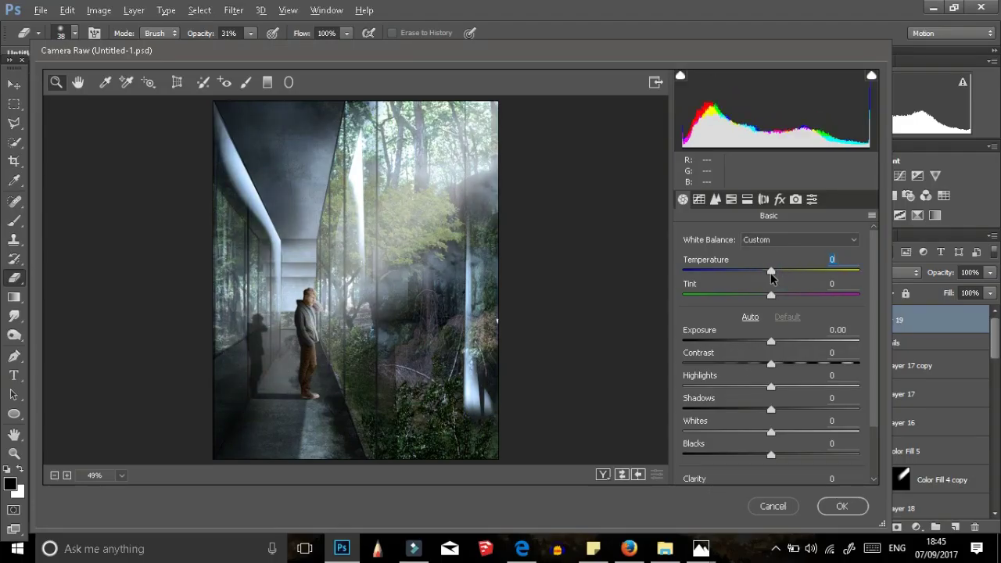
left_click_drag(778, 341, 800, 364)
left_click_drag(771, 409, 791, 387)
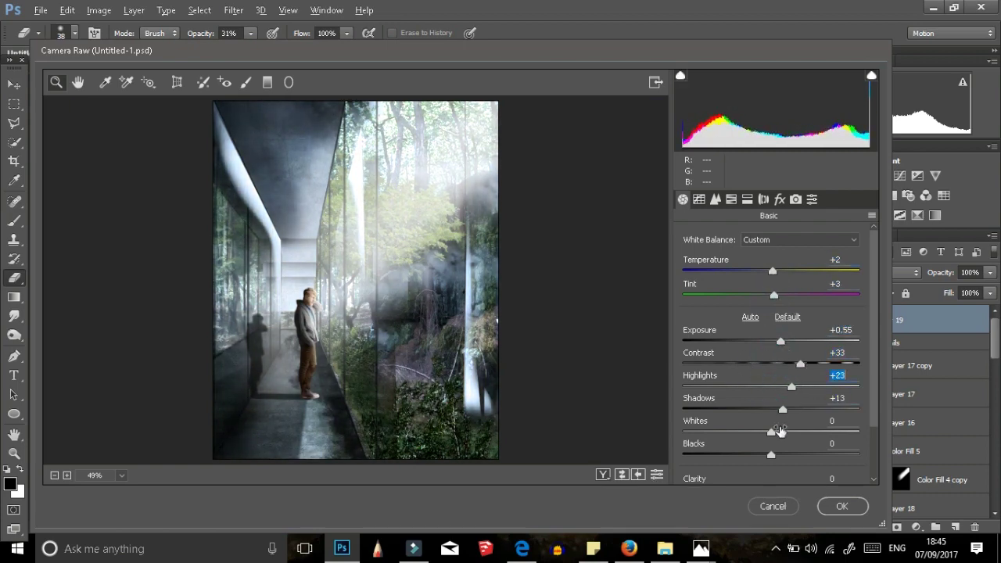
left_click_drag(775, 462, 742, 461)
key("Return")
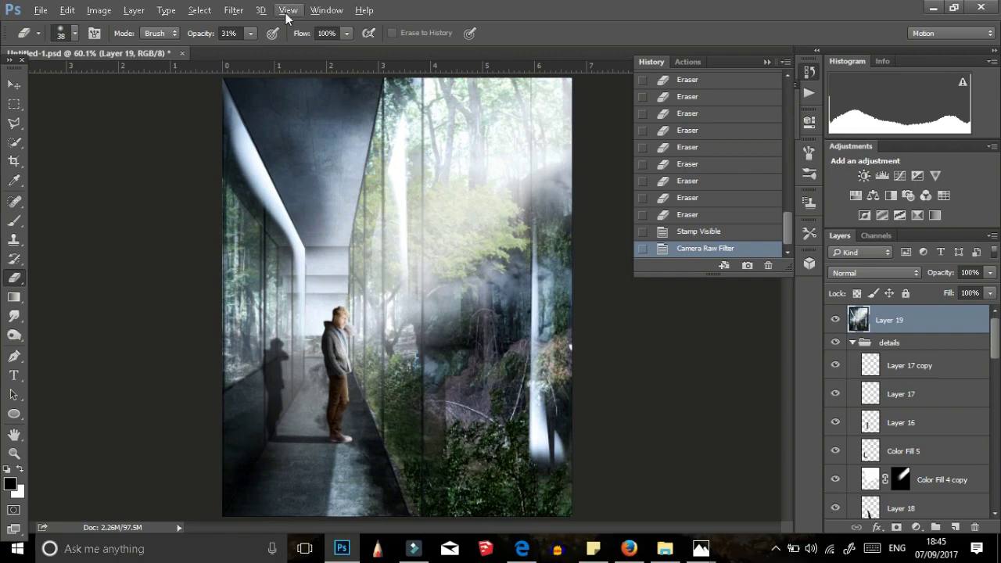